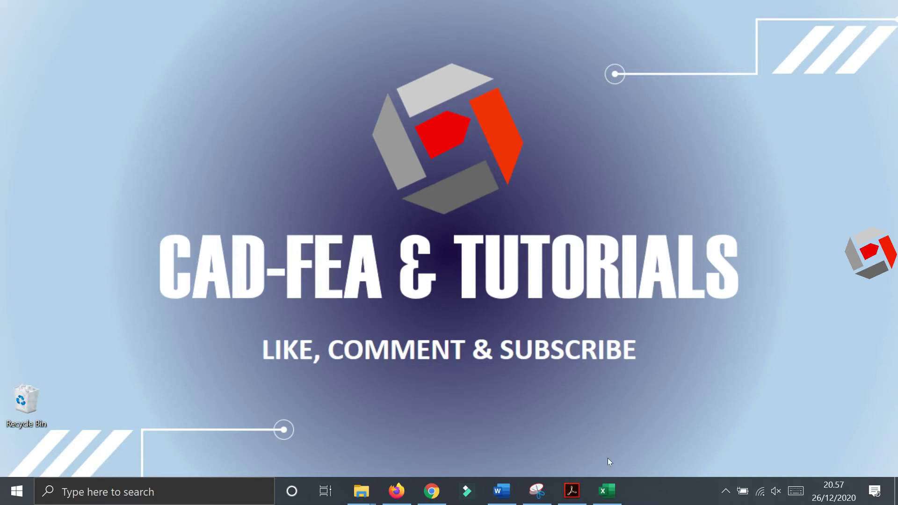
Step: Restore the Excel workbook and look over the Transaksi header row from No to Saldo
click(607, 491)
click(130, 311)
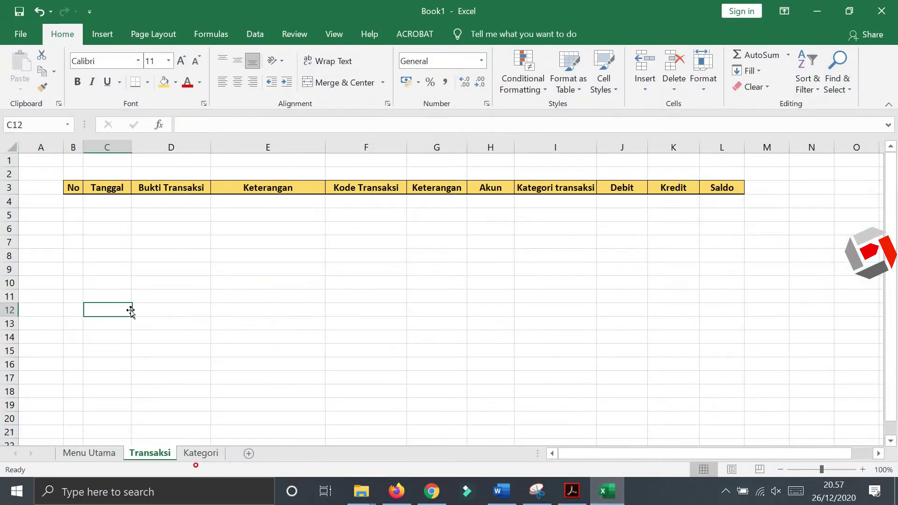
click(124, 233)
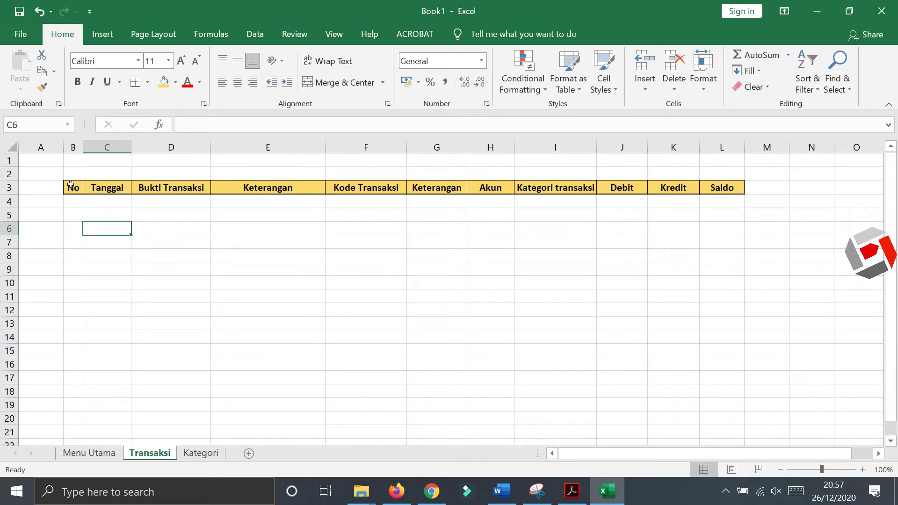
drag(70, 185, 728, 187)
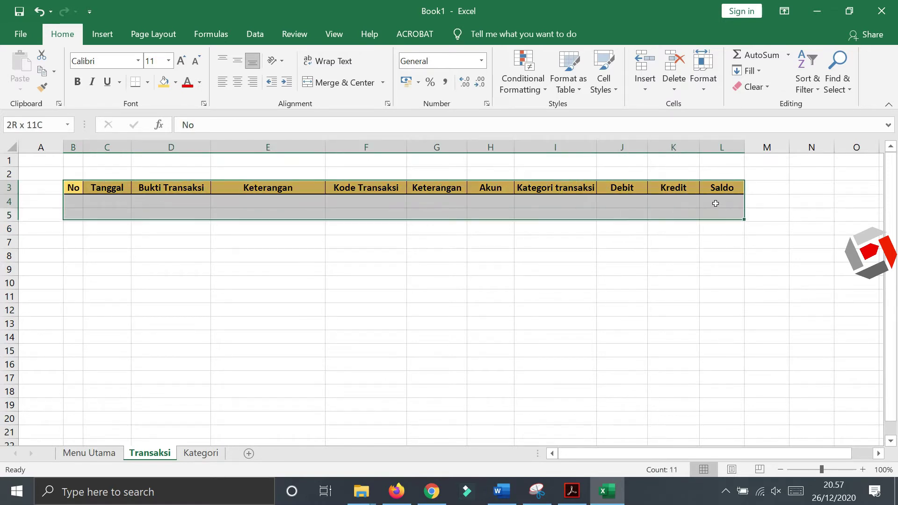
click(255, 244)
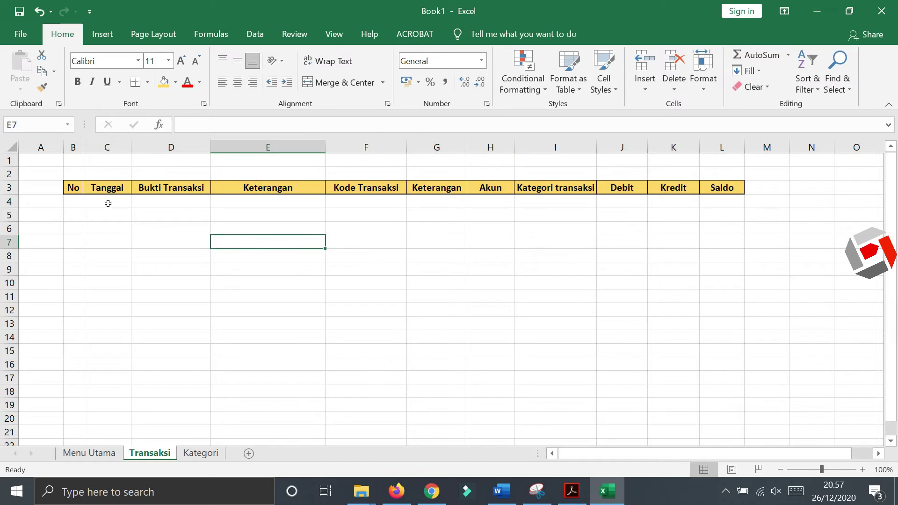
Step: Select the Transaksi table range B3:L18, then go to the empty Menu Utama sheet
click(73, 187)
click(719, 192)
click(525, 260)
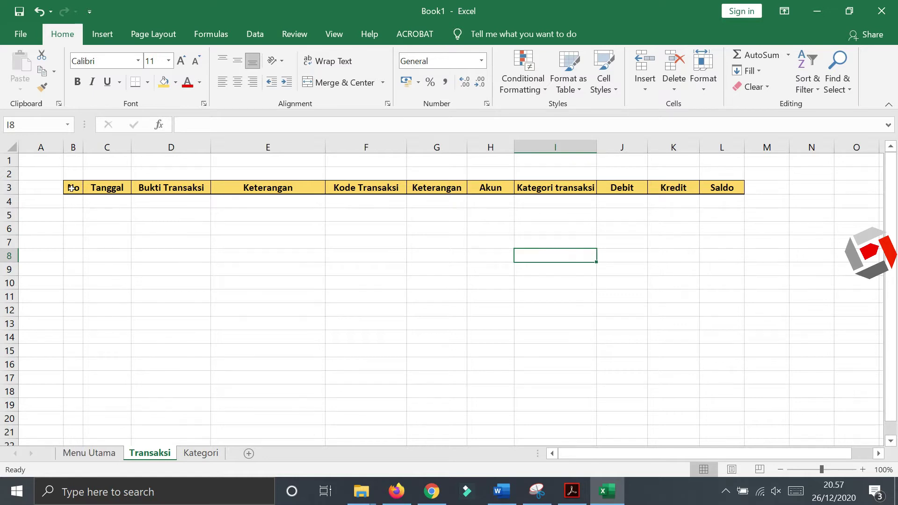
drag(71, 188, 735, 389)
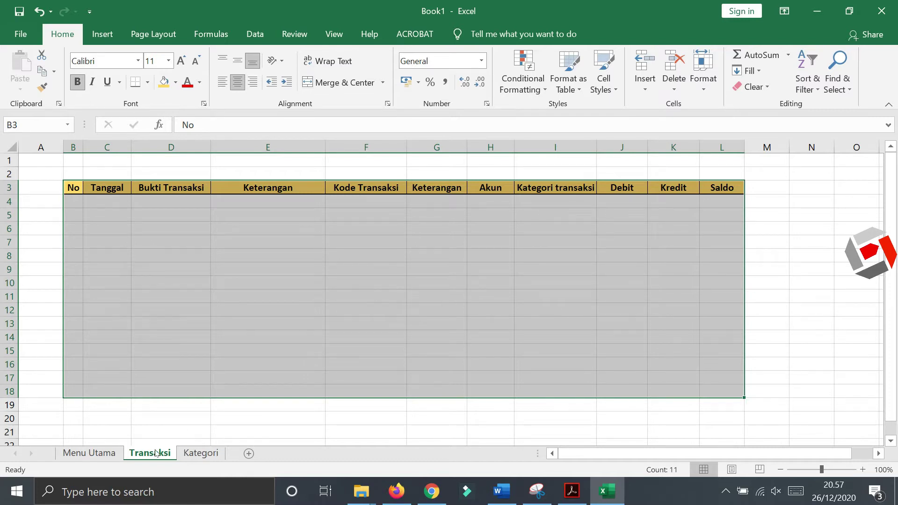
click(100, 453)
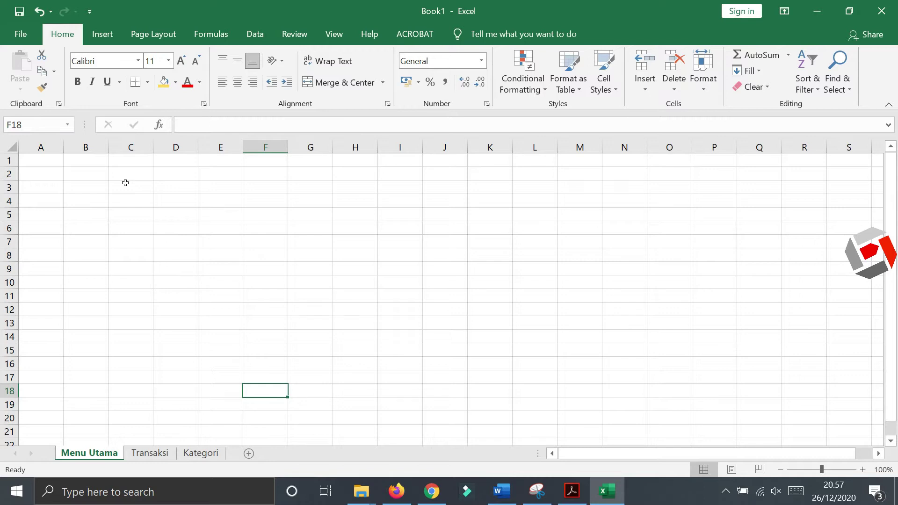
Step: Draw a rectangle shape over cells B4:C6 on the Menu Utama sheet
click(102, 34)
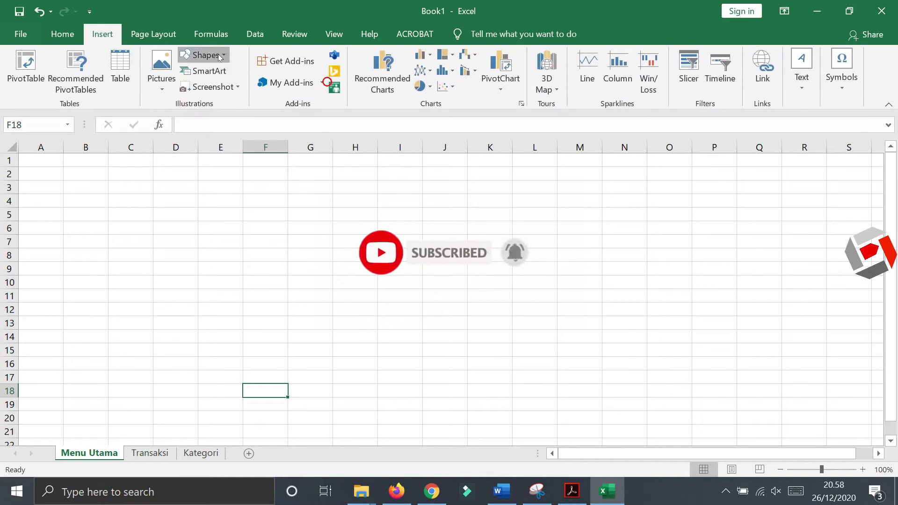
click(218, 55)
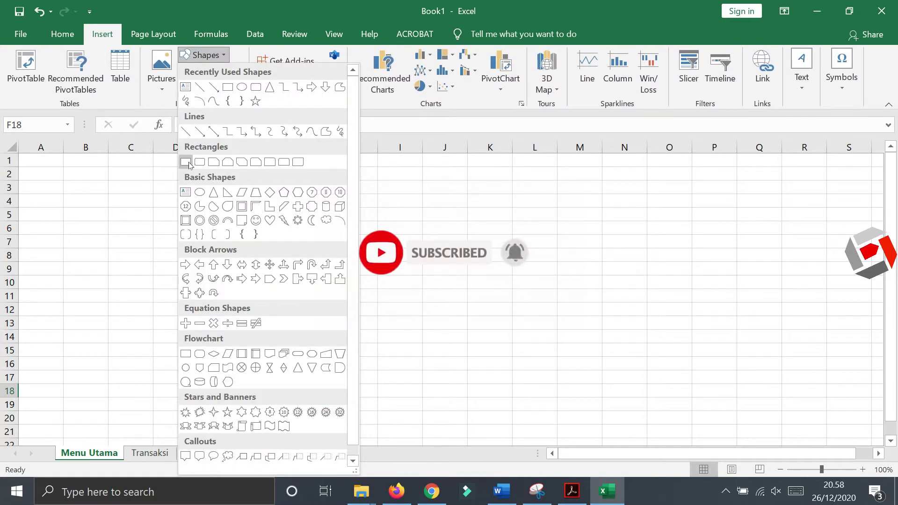
click(198, 163)
drag(64, 193, 153, 235)
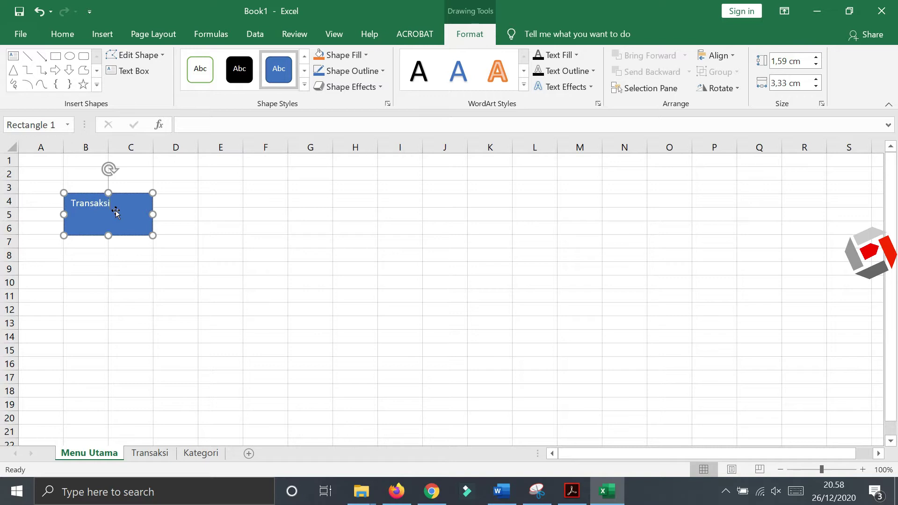
Step: Centre the Transaksi label both ways and make it bold at 18 pt
key(ctrl+a)
click(62, 34)
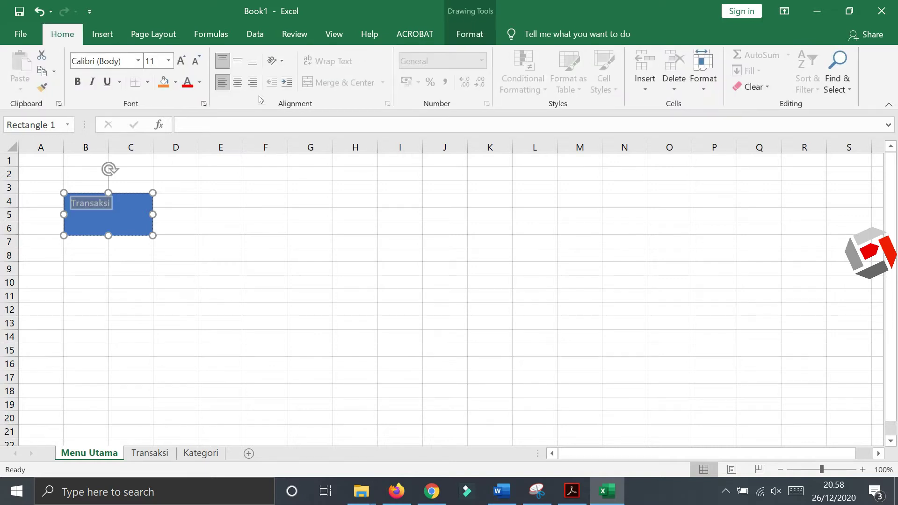
click(238, 82)
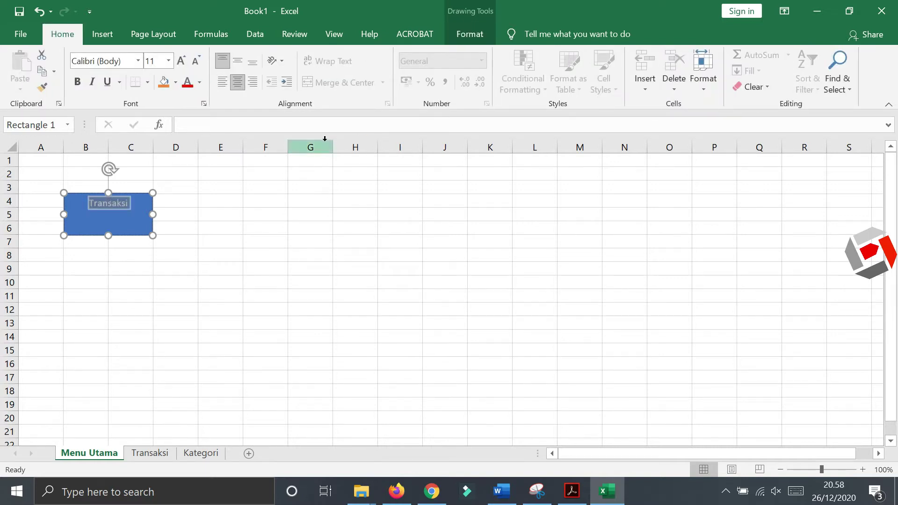
click(237, 61)
click(77, 82)
click(182, 61)
click(182, 61)
click(181, 61)
click(181, 61)
click(267, 322)
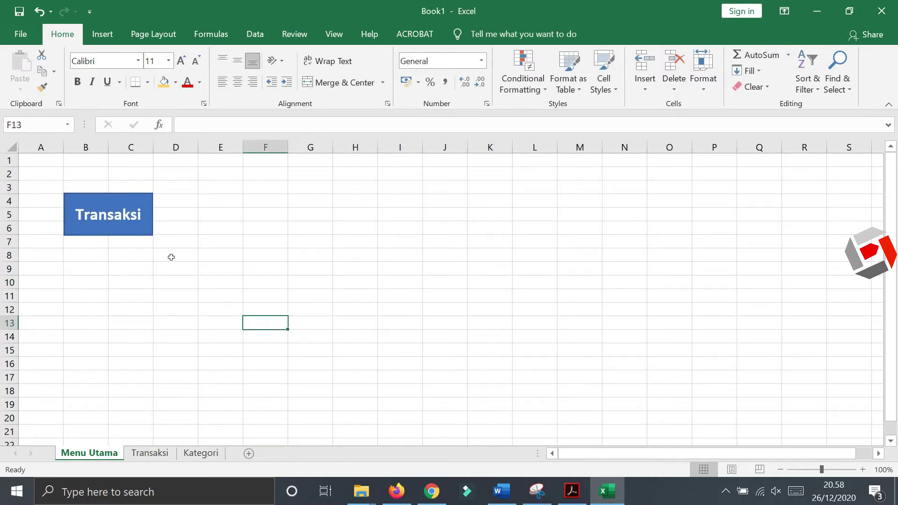
Step: Paste two copies of the Transaksi rectangle, stacking them below the original
click(147, 233)
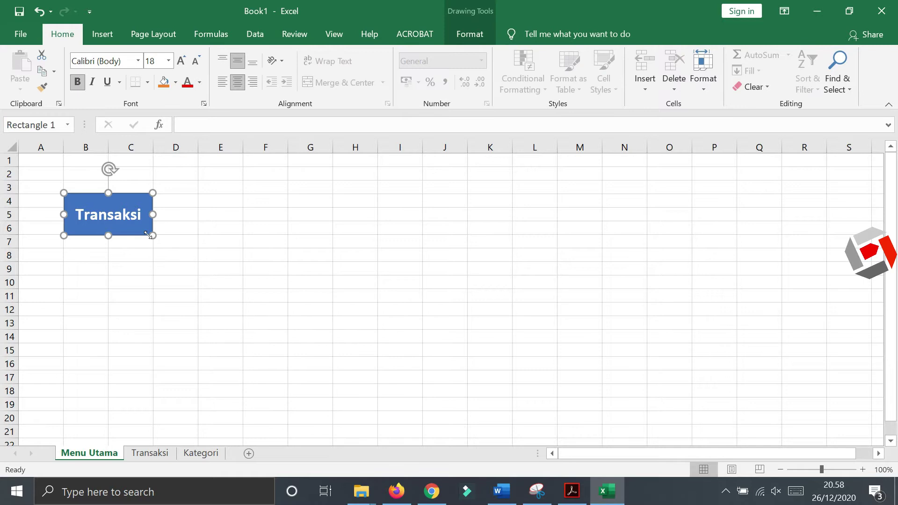
key(ctrl+c)
key(ctrl+v)
drag(135, 238, 128, 364)
key(ctrl+v)
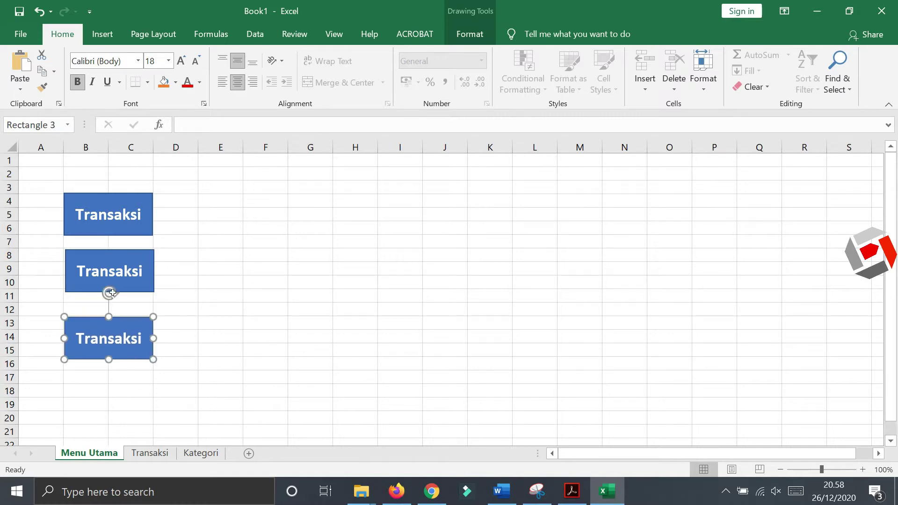
Step: Relabel the middle copy 'Rekap Pendapat' and the bottom copy 'Rekap Pengeluaran'
click(112, 293)
double_click(113, 275)
text(rekap)
key(BackSpace)
key(BackSpace)
key(BackSpace)
key(BackSpace)
key(BackSpace)
text(Rekap Pendapat)
key(Return)
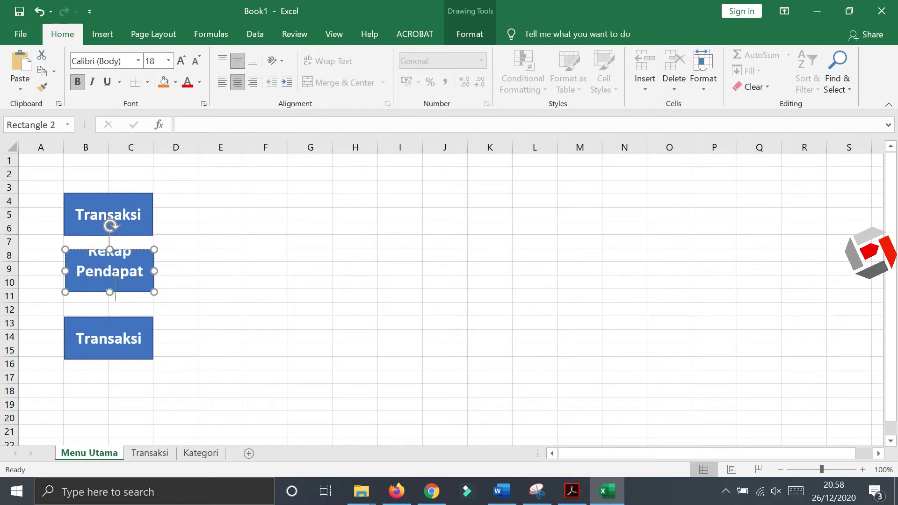
key(BackSpace)
key(ctrl+z)
click(119, 341)
double_click(119, 341)
text(Rekap Pengeluar)
Step: Widen the Transaksi, Rekap Pendapat and Rekap Pengeluaran rectangles to equal width
click(161, 347)
click(152, 220)
drag(152, 214, 193, 214)
click(141, 276)
drag(153, 271, 191, 271)
click(140, 347)
drag(153, 338, 189, 338)
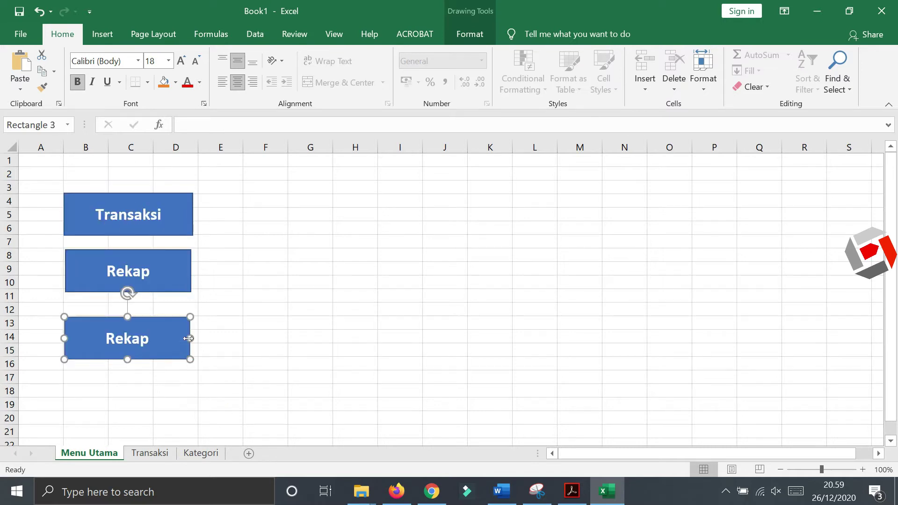
click(128, 281)
click(128, 225)
click(351, 360)
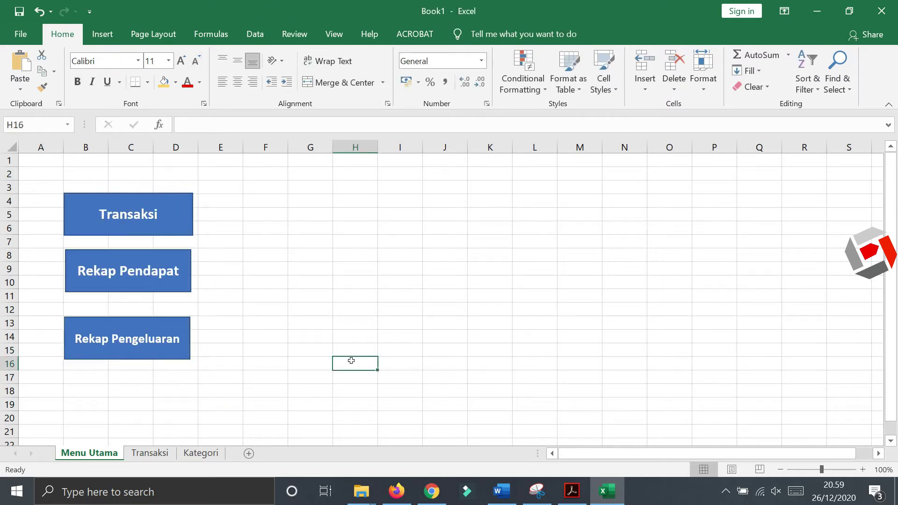
Step: Line up Rekap Pendapat at F4 and Rekap Pengeluaran at J4, plus a 'Cash Flow' copy at N4
drag(176, 293, 353, 239)
mouse_move(162, 358)
mouse_down()
mouse_move(521, 236)
mouse_move(681, 238)
mouse_up()
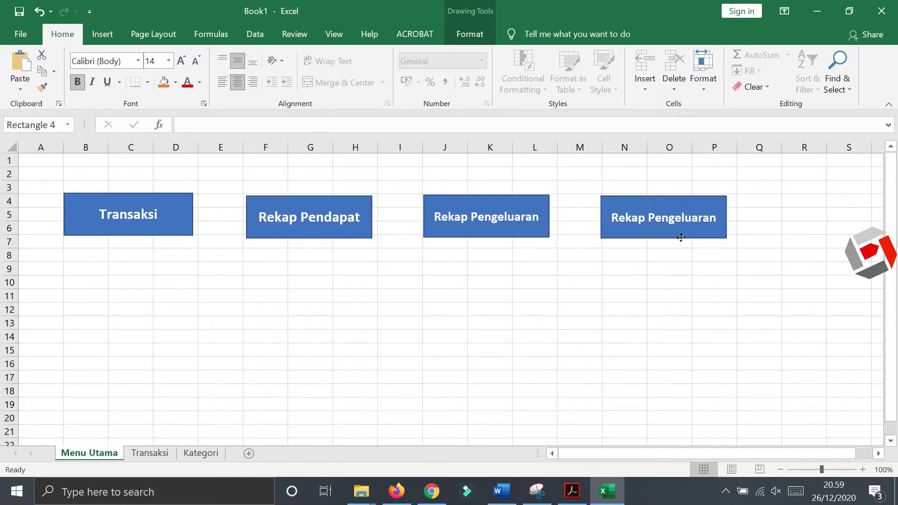
triple_click(664, 218)
text(Cash Flow)
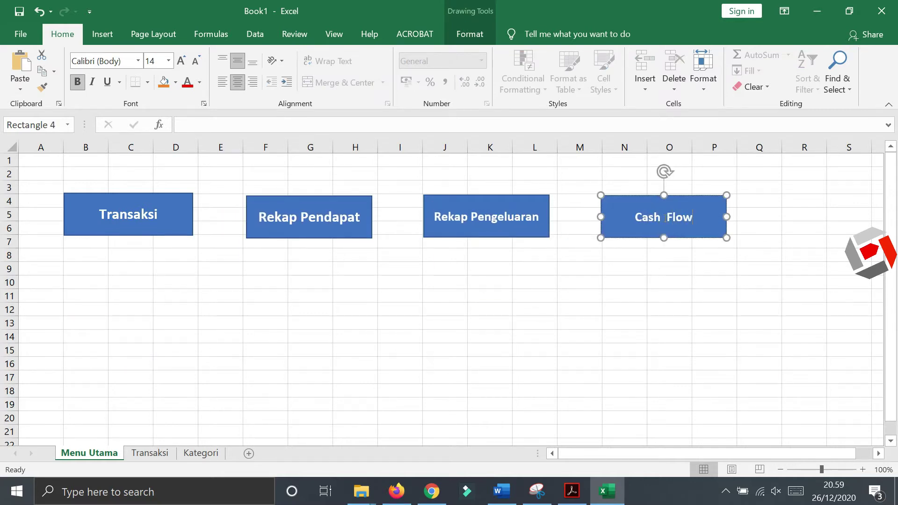
click(623, 305)
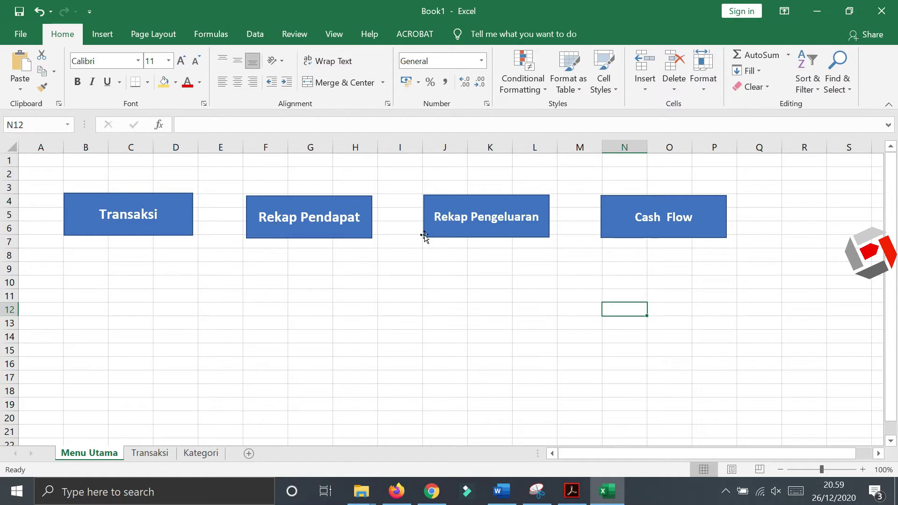
Step: Set the Rekap Pengeluaran label to 16 pt and widen it so the label fits one line
click(538, 233)
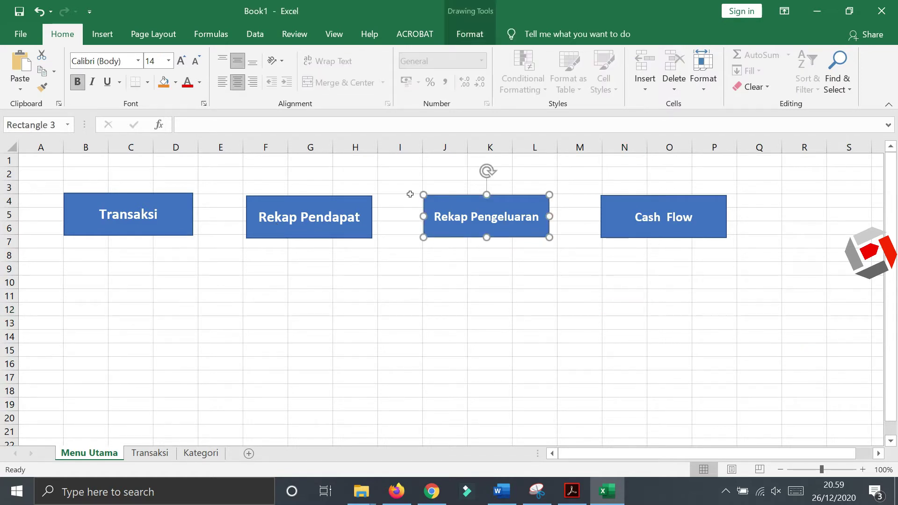
click(181, 61)
drag(422, 227, 413, 227)
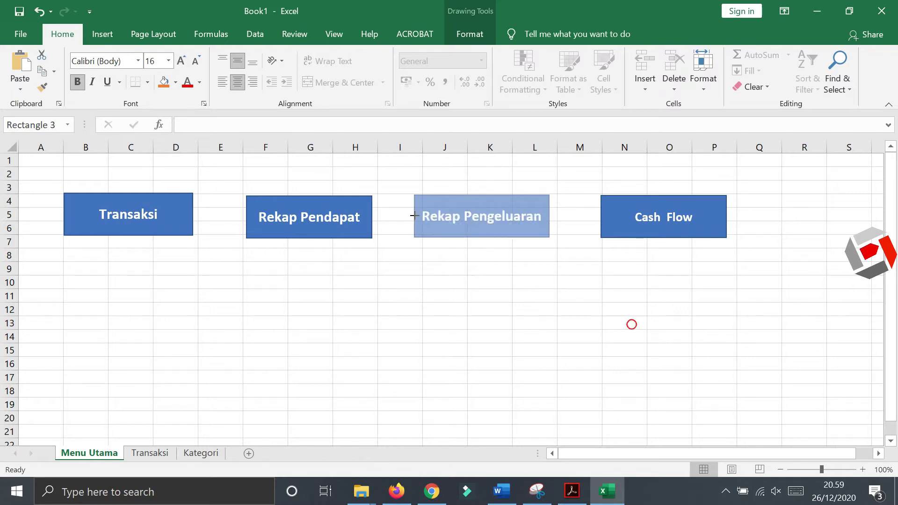
click(544, 332)
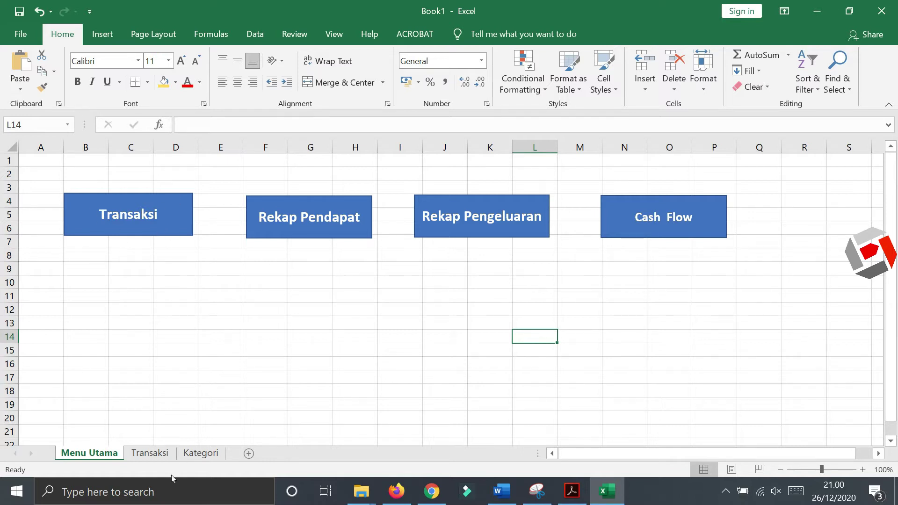
Step: Hyperlink the Transaksi button to the Transaksi sheet using Place in This Document
click(174, 227)
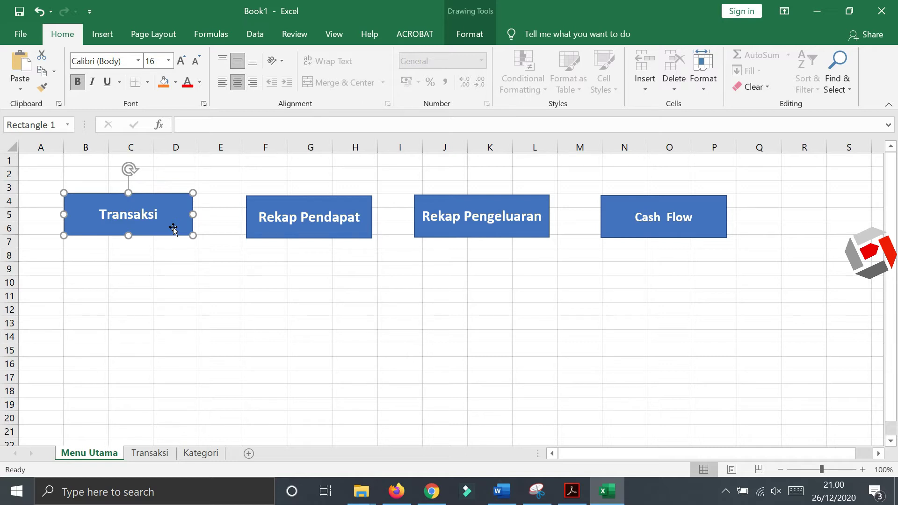
right_click(174, 228)
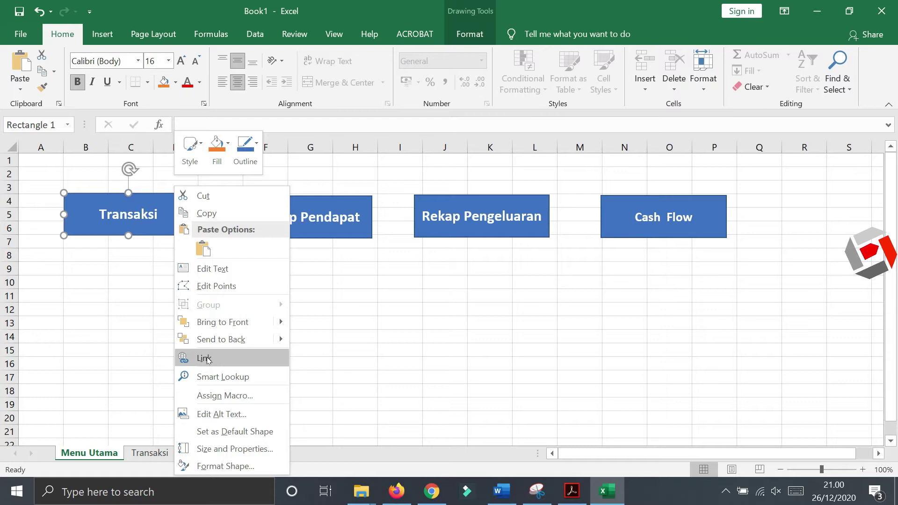
click(213, 358)
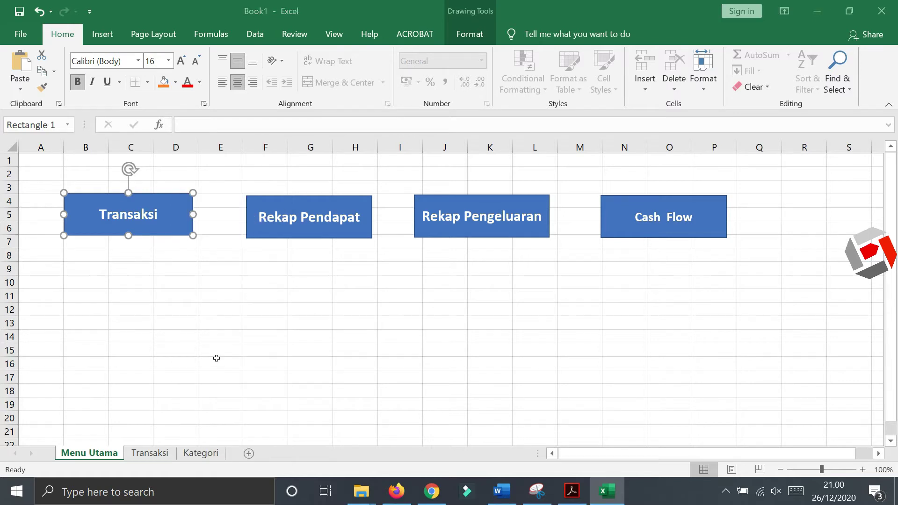
click(59, 342)
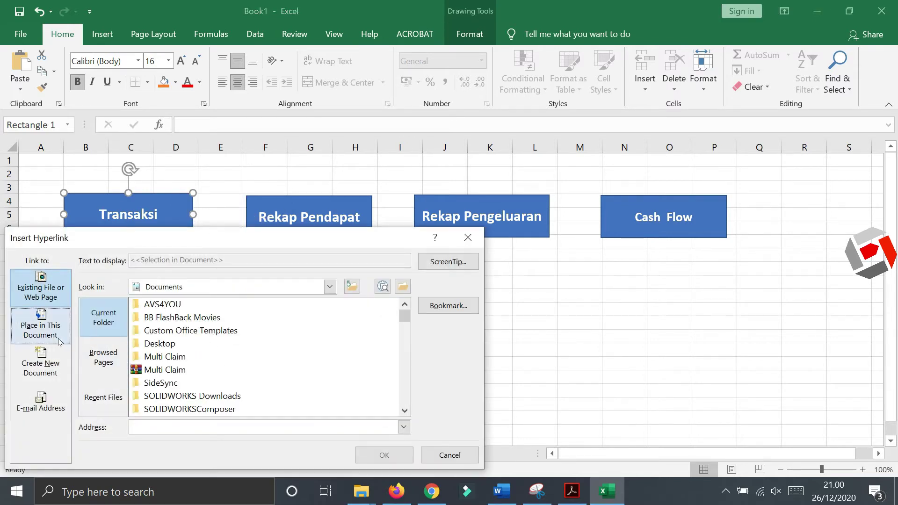
click(52, 338)
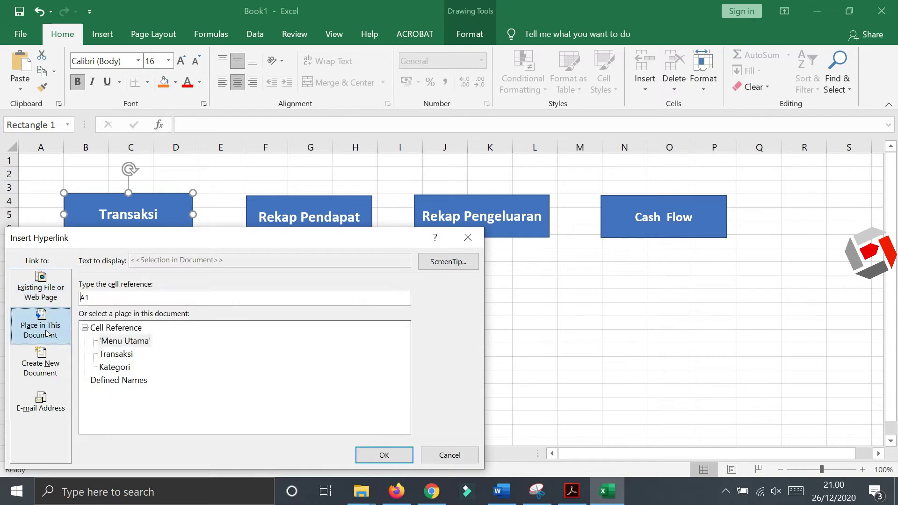
mouse_move(145, 233)
mouse_down()
mouse_move(363, 174)
mouse_move(345, 160)
mouse_up()
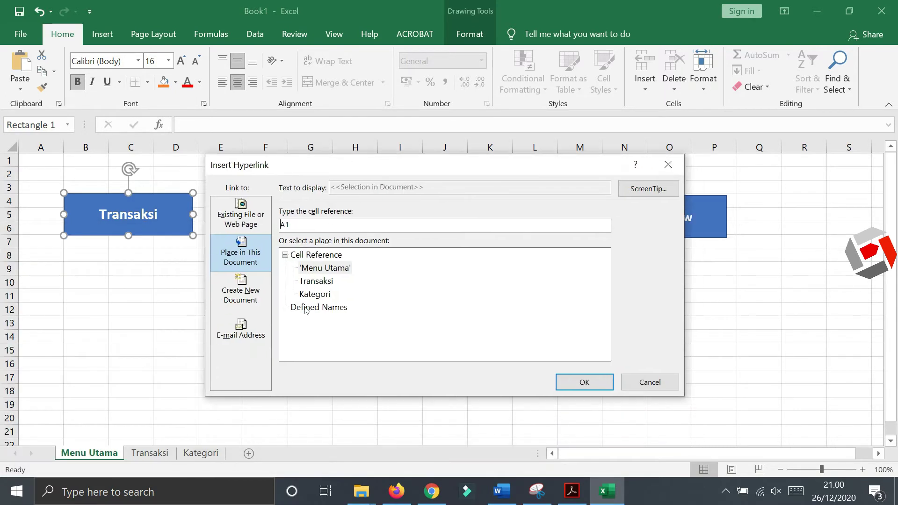
click(318, 281)
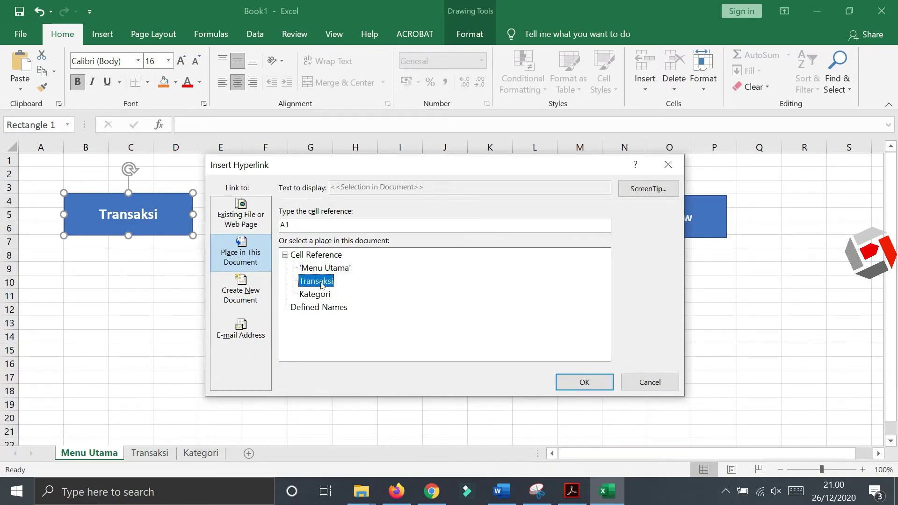
click(584, 382)
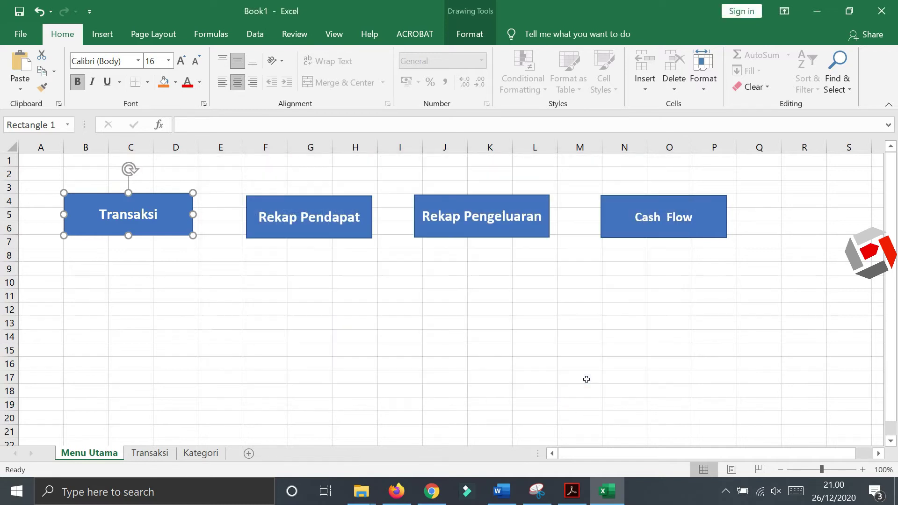
click(246, 349)
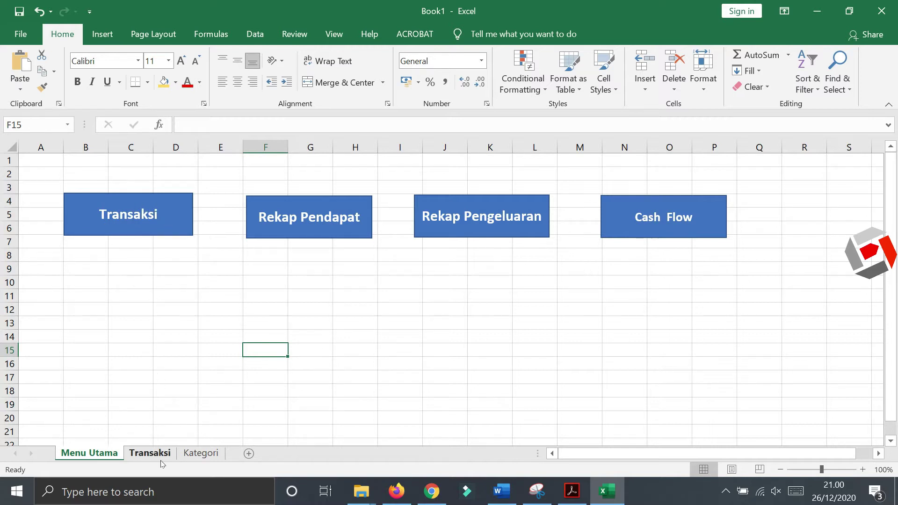
click(152, 221)
click(111, 454)
click(119, 218)
click(103, 452)
click(155, 453)
click(152, 457)
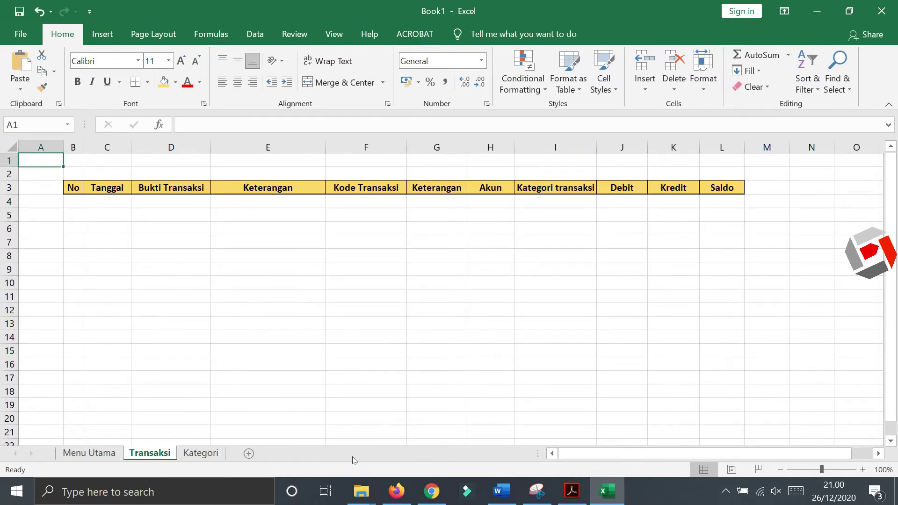
click(89, 453)
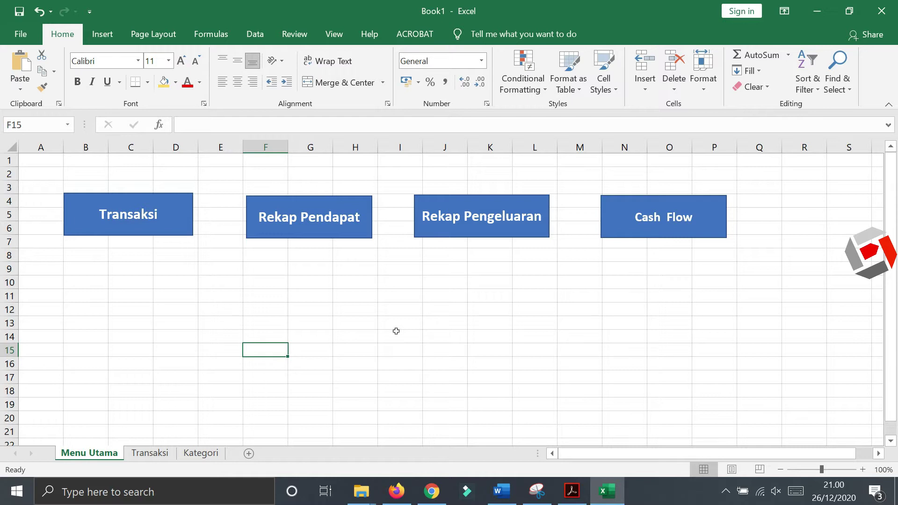
click(184, 201)
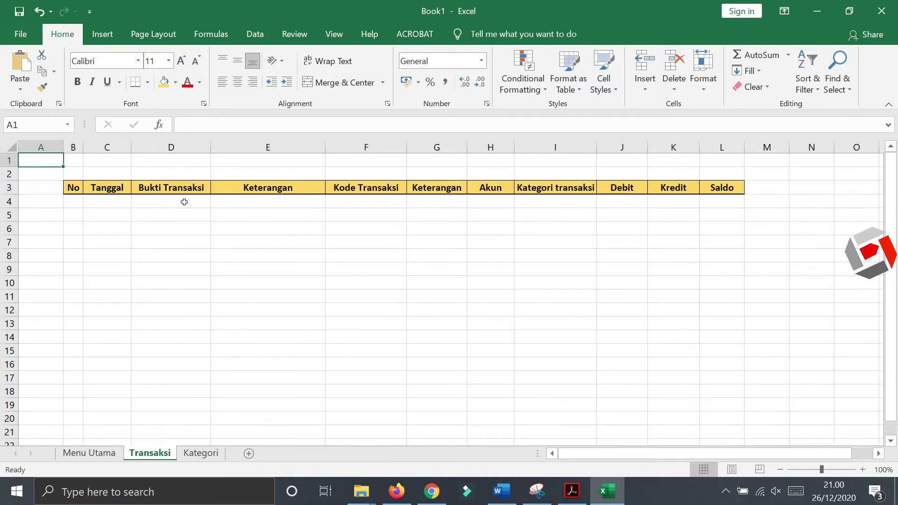
click(89, 452)
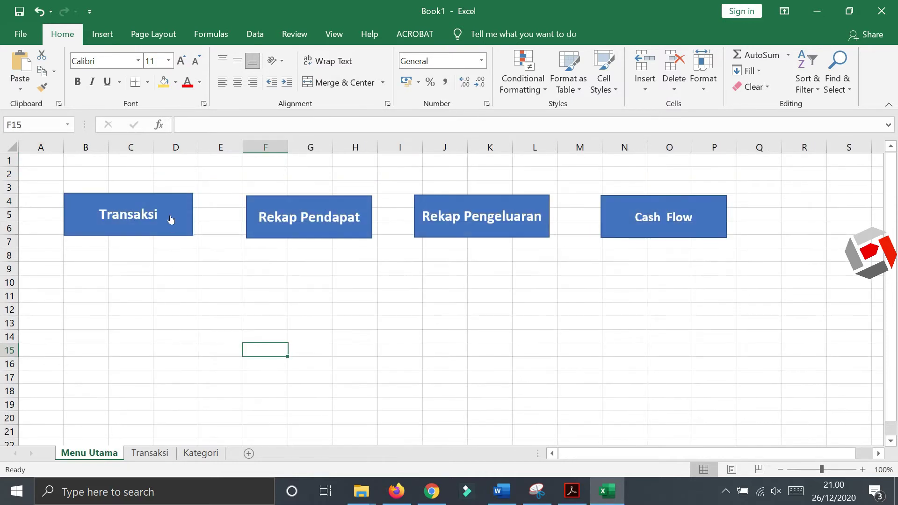
ctrl+click(173, 220)
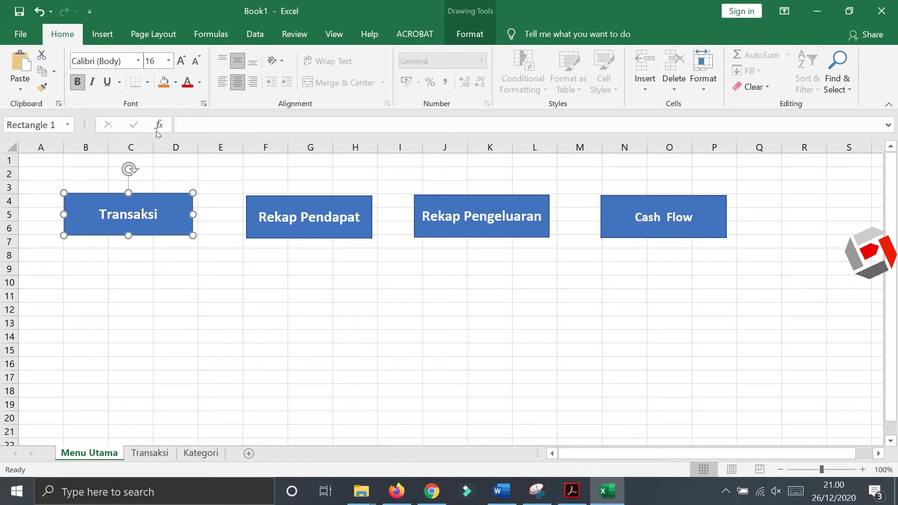
click(226, 263)
click(155, 284)
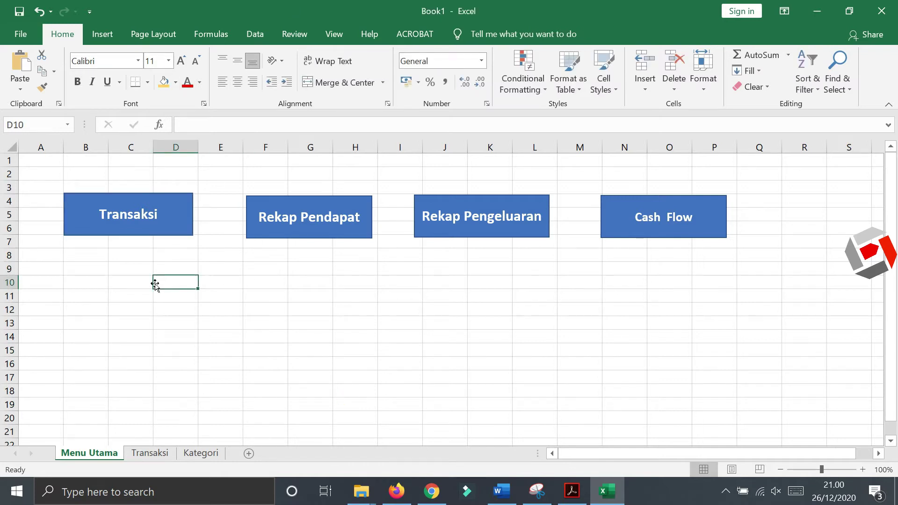
Step: Fill the Transaksi button gold and make its label text black
ctrl+click(180, 213)
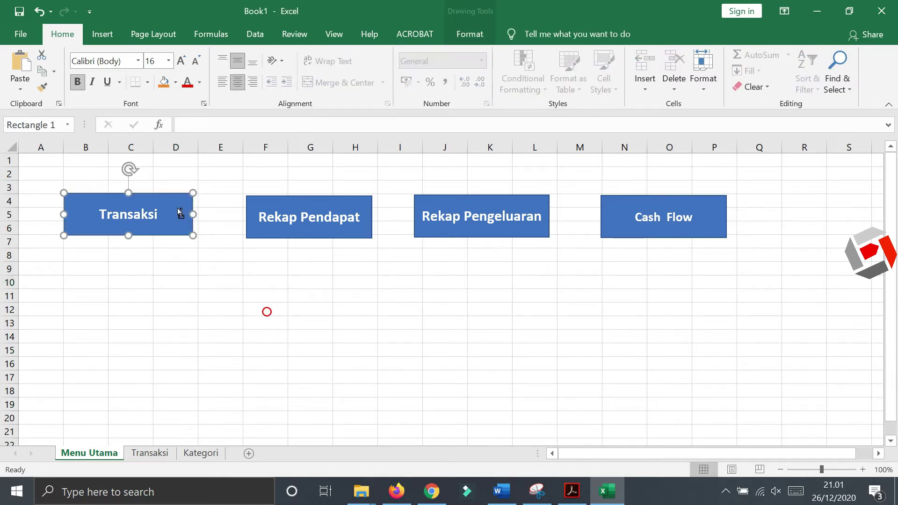
click(176, 83)
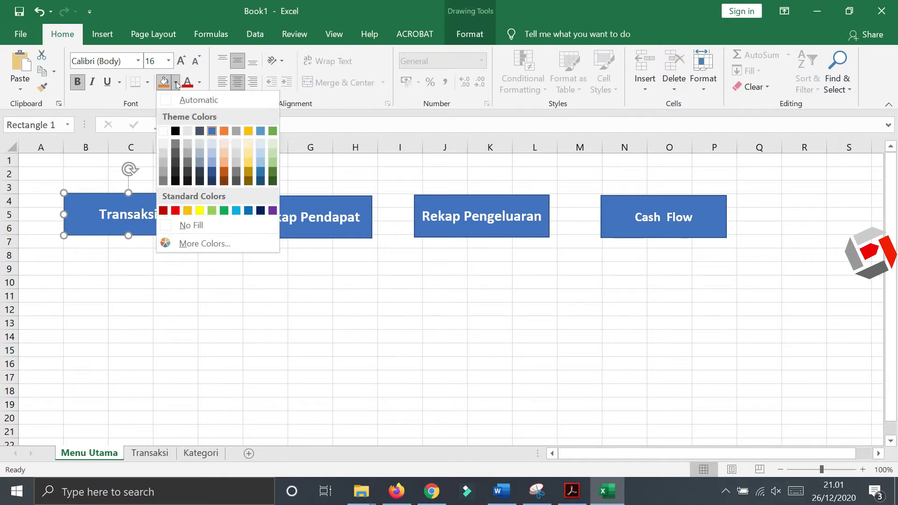
click(187, 211)
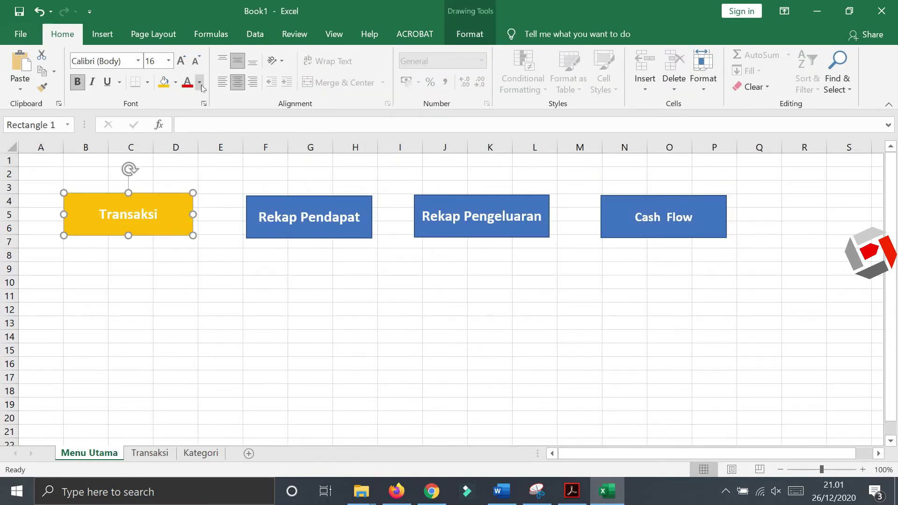
click(200, 83)
click(196, 112)
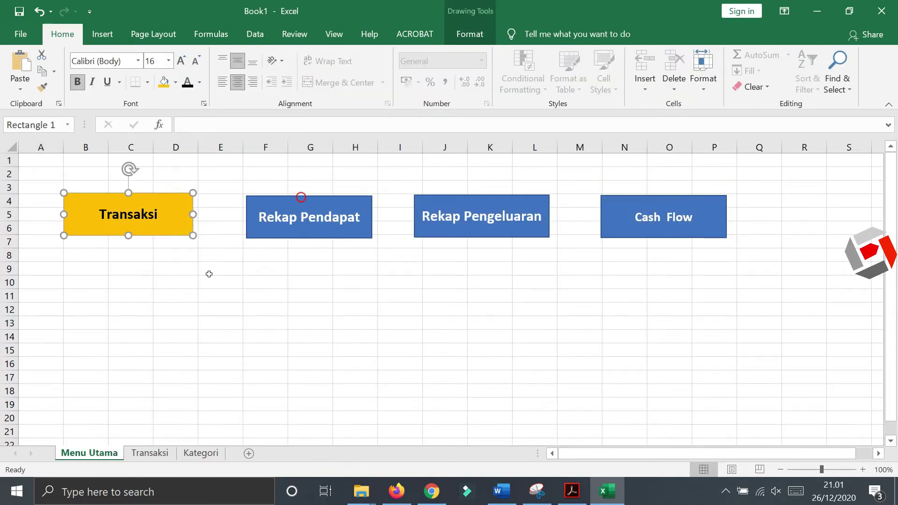
click(358, 335)
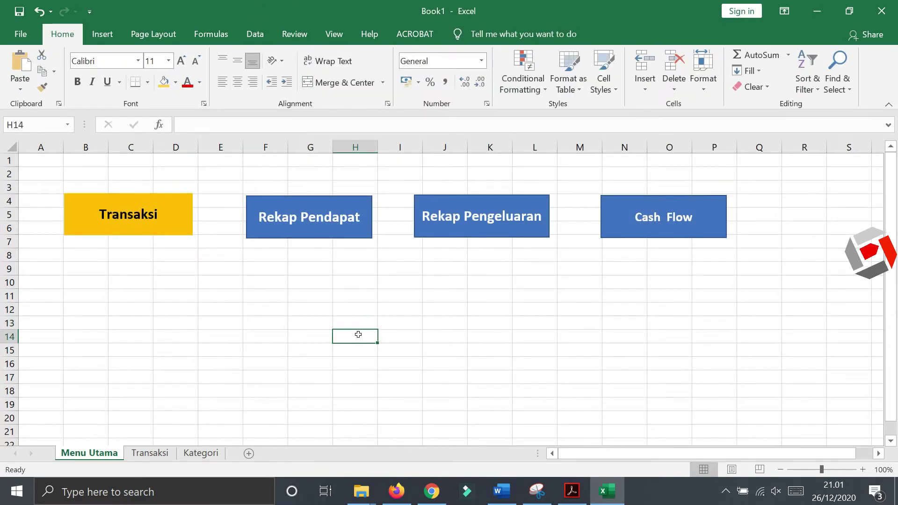
Step: On the Transaksi sheet, look over the Tanggal, Keterangan, Debit, Kredit and Saldo columns
click(160, 454)
click(100, 271)
click(381, 328)
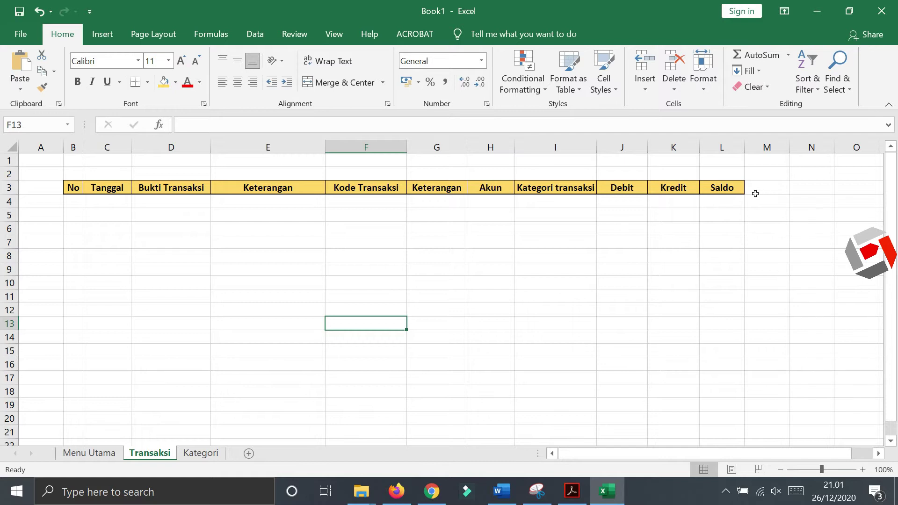
click(735, 190)
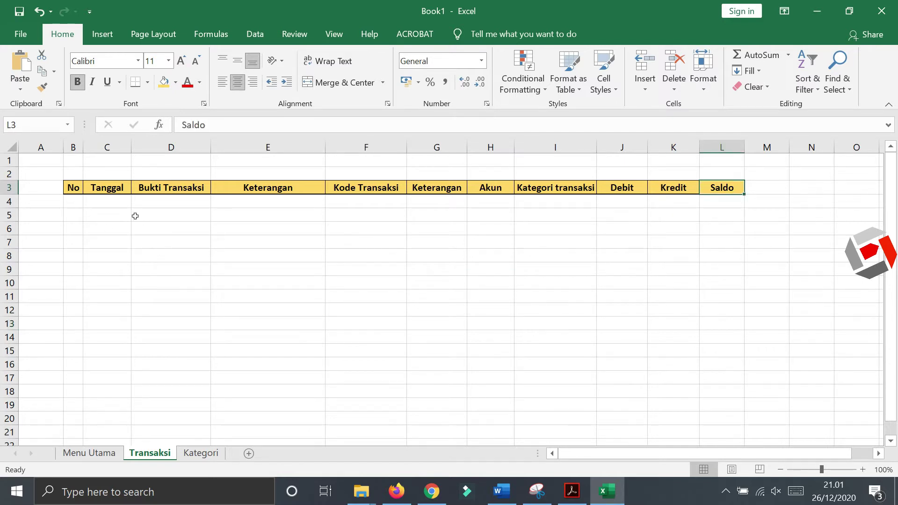
click(96, 198)
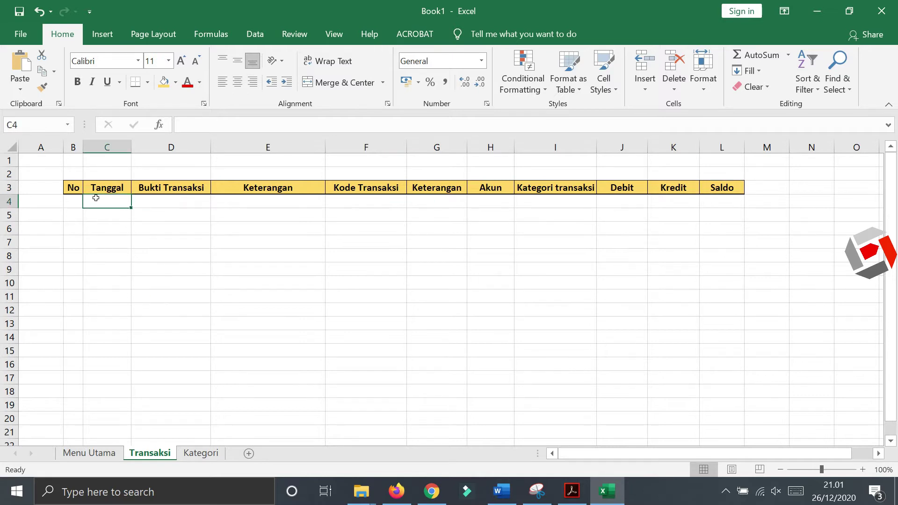
click(160, 200)
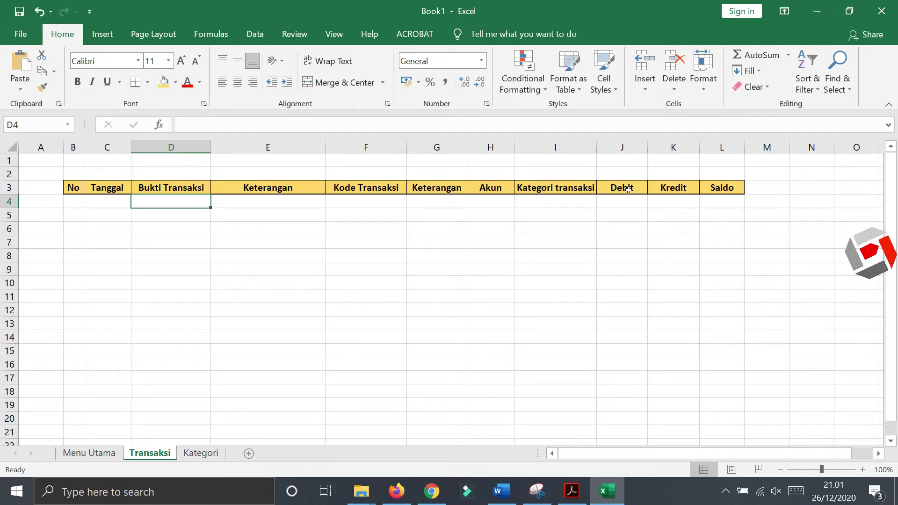
click(275, 201)
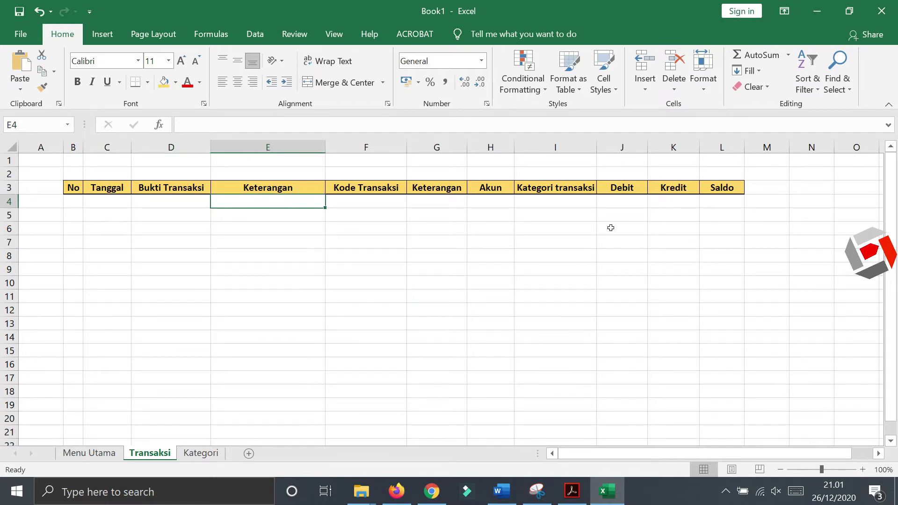
drag(624, 201, 728, 204)
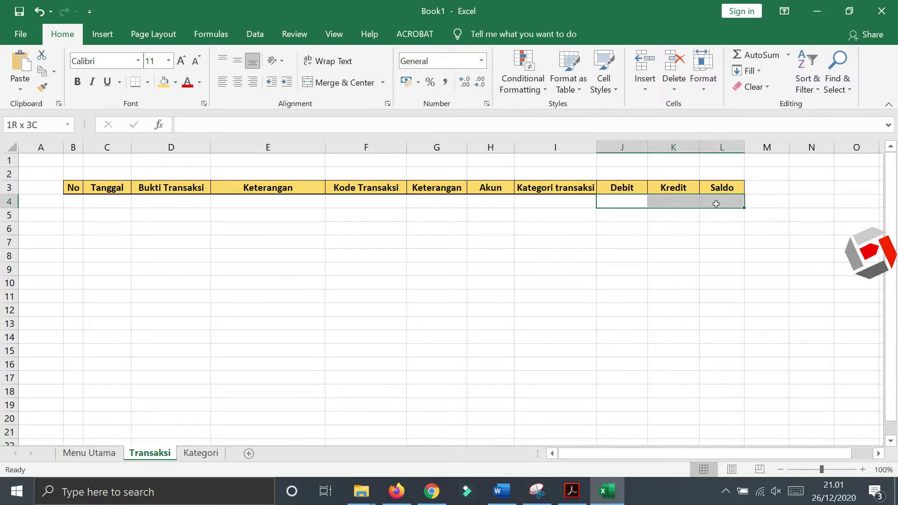
mouse_move(728, 204)
mouse_down()
mouse_move(683, 201)
mouse_move(734, 378)
mouse_up()
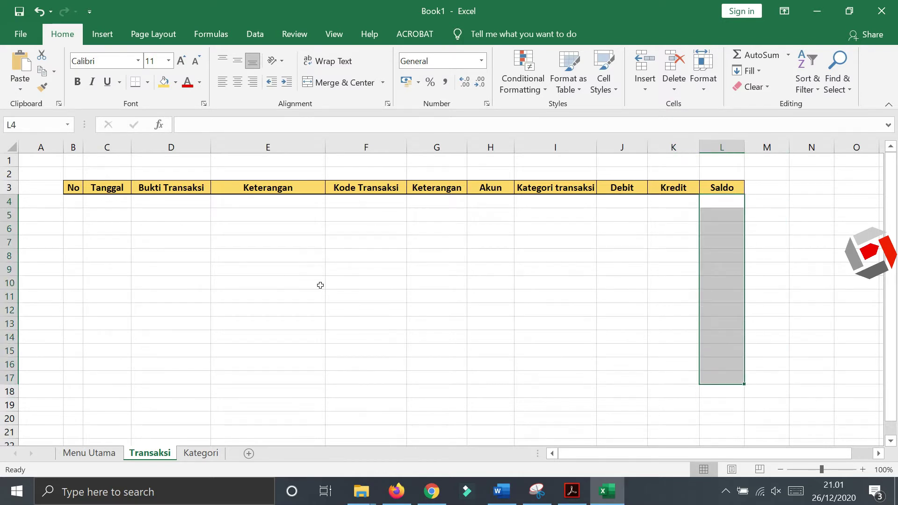
click(232, 262)
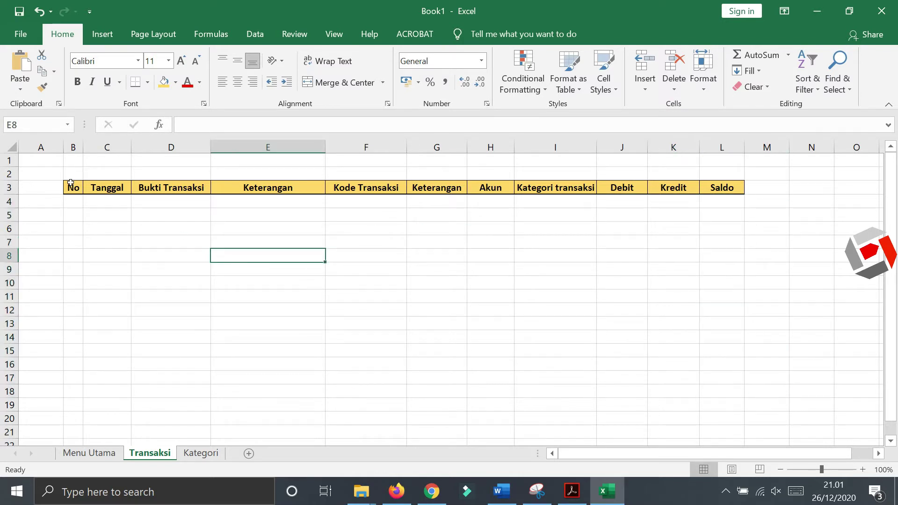
Step: Enter M in C2, D2 and E2 above Tanggal, Bukti Transaksi and Keterangan
click(107, 174)
text(M)
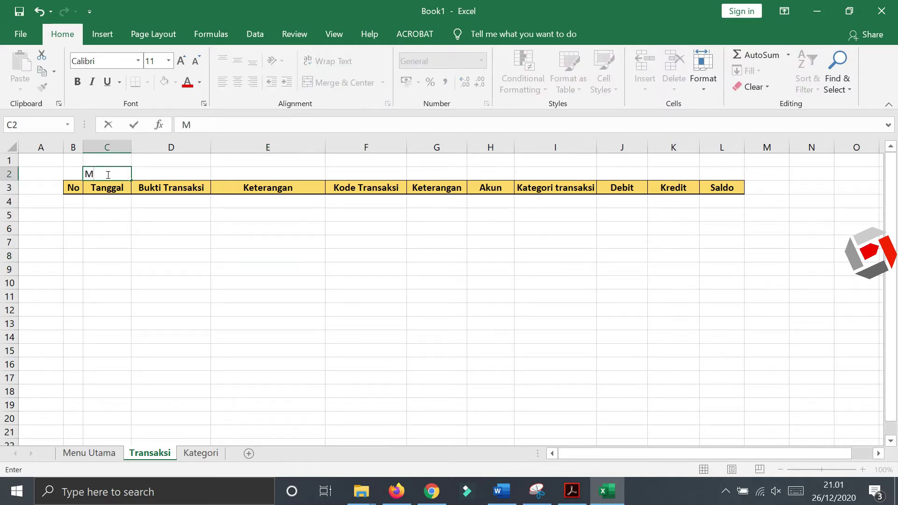
key(Tab)
text(M)
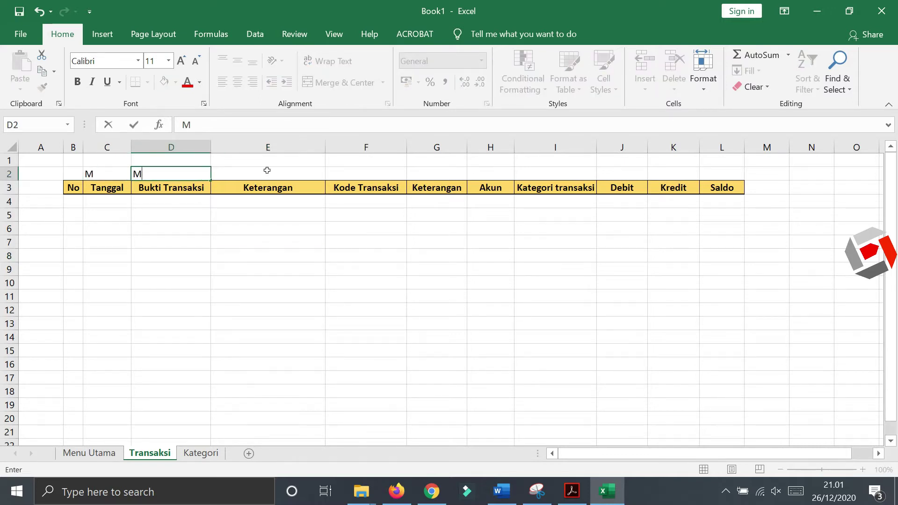
click(267, 171)
text(M)
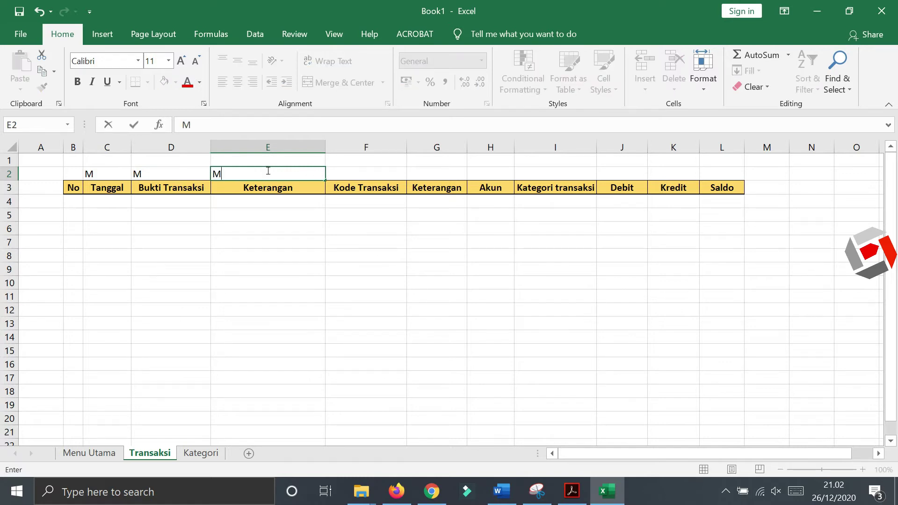
click(354, 309)
Step: Enter M in J2 and K2 above the Debit and Kredit headers
click(628, 171)
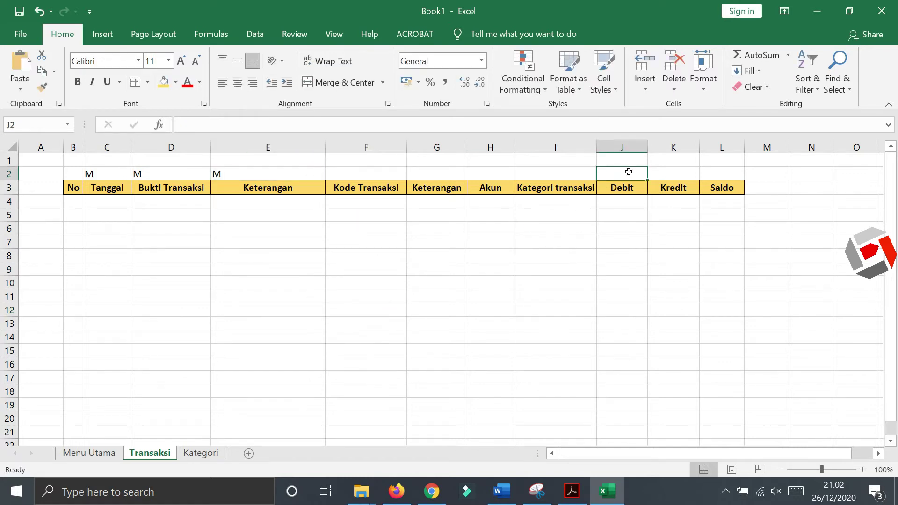
text(M)
key(Tab)
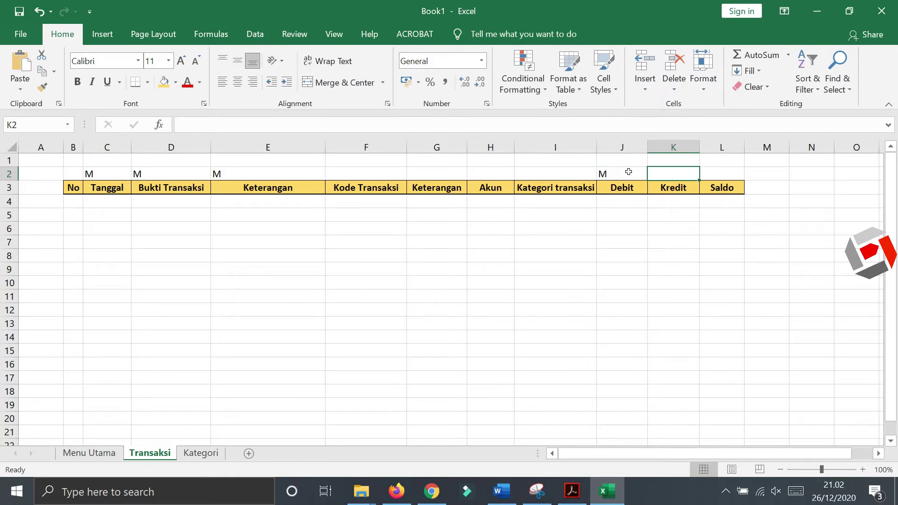
text(M)
click(630, 284)
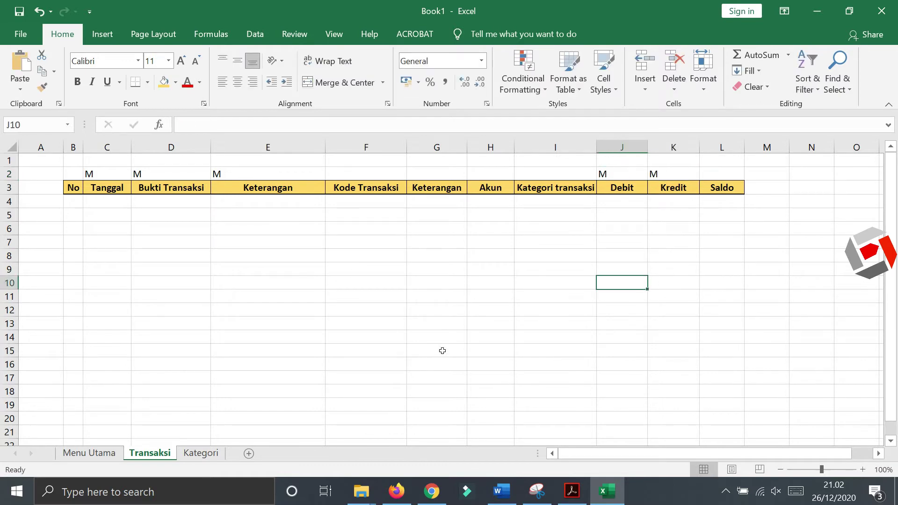
click(295, 312)
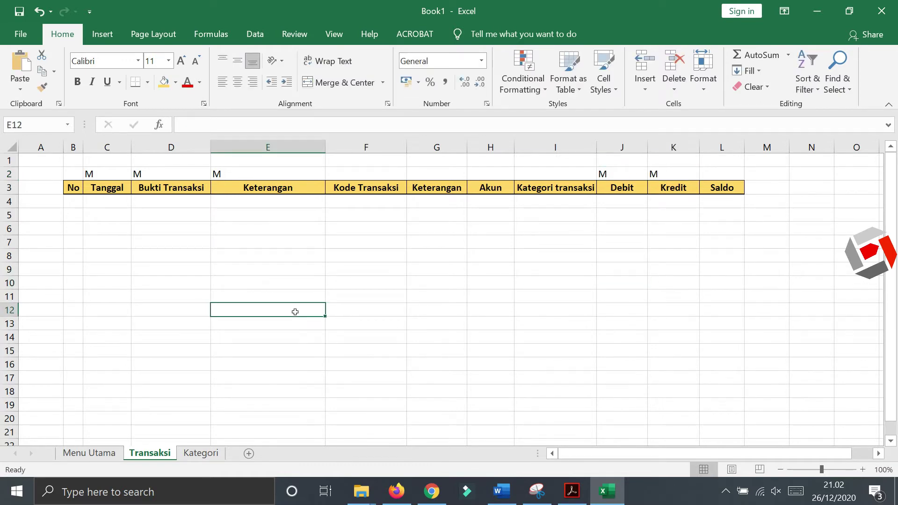
click(88, 226)
Step: Enter a centred 1 in B4 and fill it down column B to B18
click(73, 205)
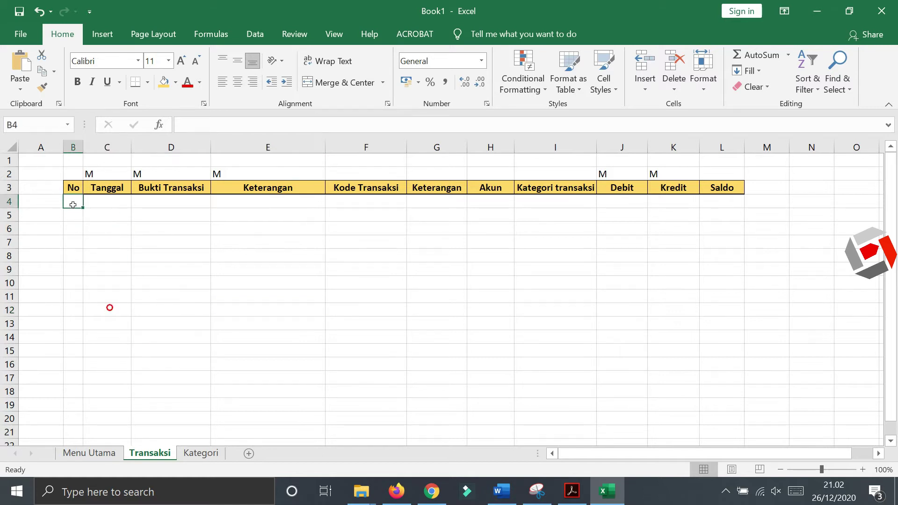
text(1)
key(Return)
key(Up)
click(237, 82)
drag(83, 208, 89, 391)
click(216, 324)
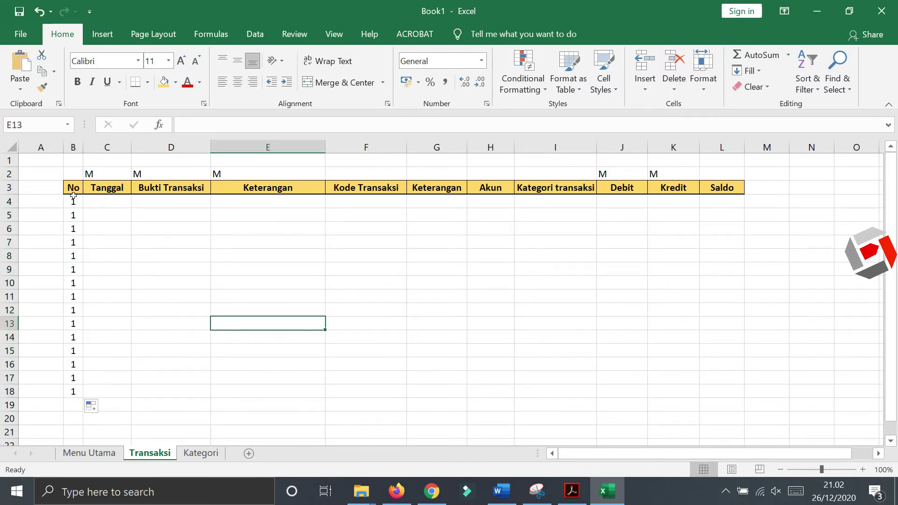
Step: Apply All Borders to the table range B4:L18
drag(73, 197, 700, 379)
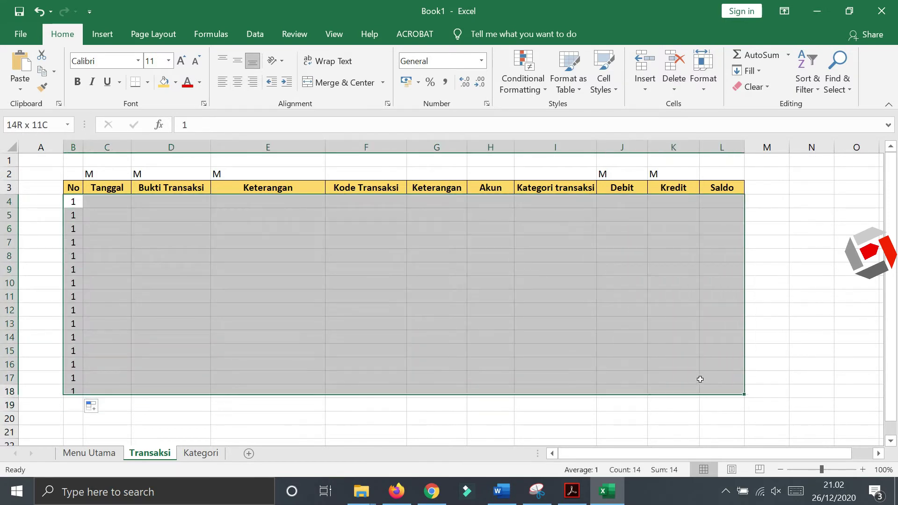
drag(700, 380, 717, 391)
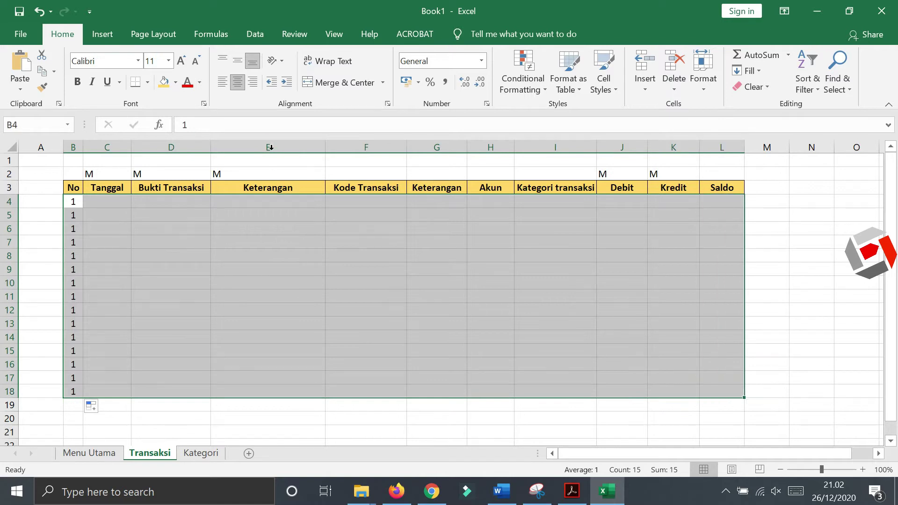
click(148, 82)
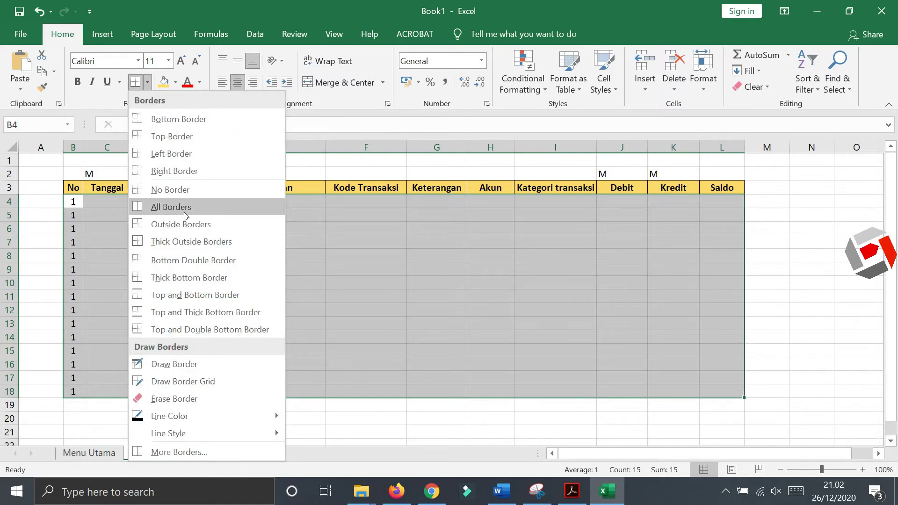
click(185, 206)
click(762, 257)
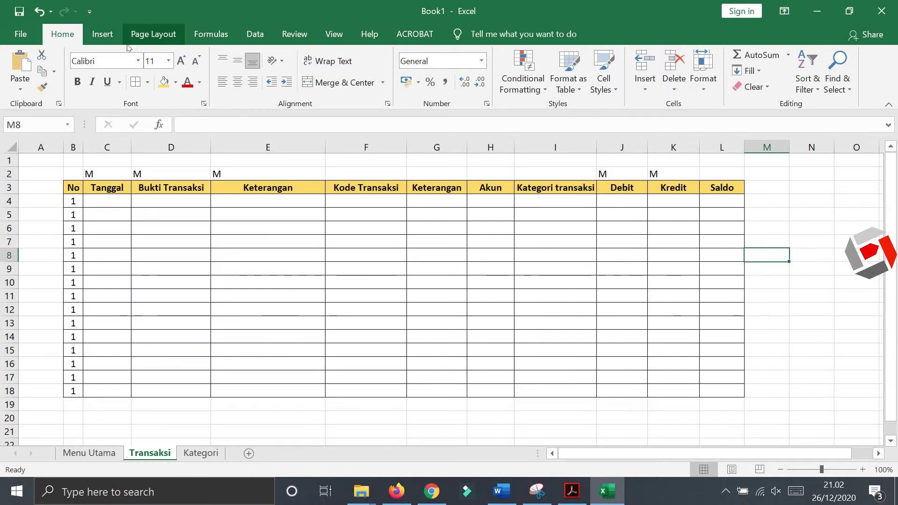
Step: Turn off sheet gridlines, then select F4, the first Kode Transaksi cell
click(334, 34)
click(159, 82)
click(811, 296)
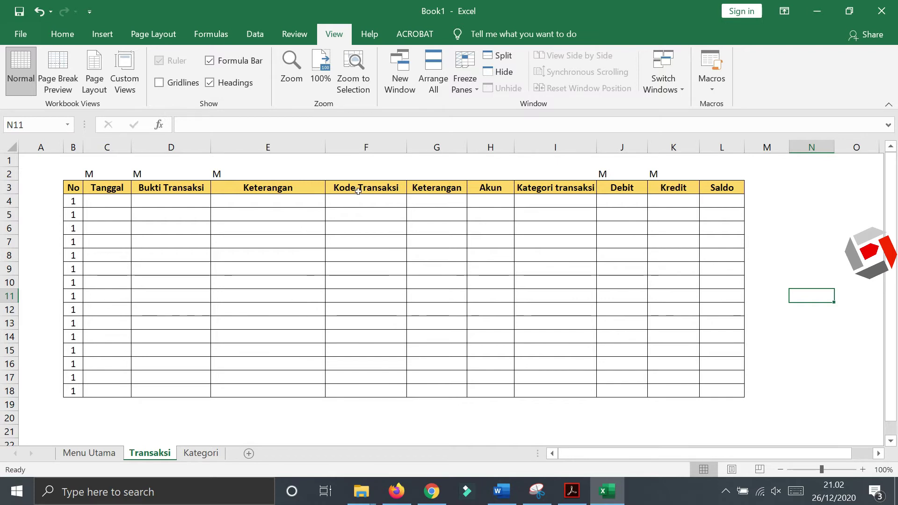
drag(358, 191, 541, 191)
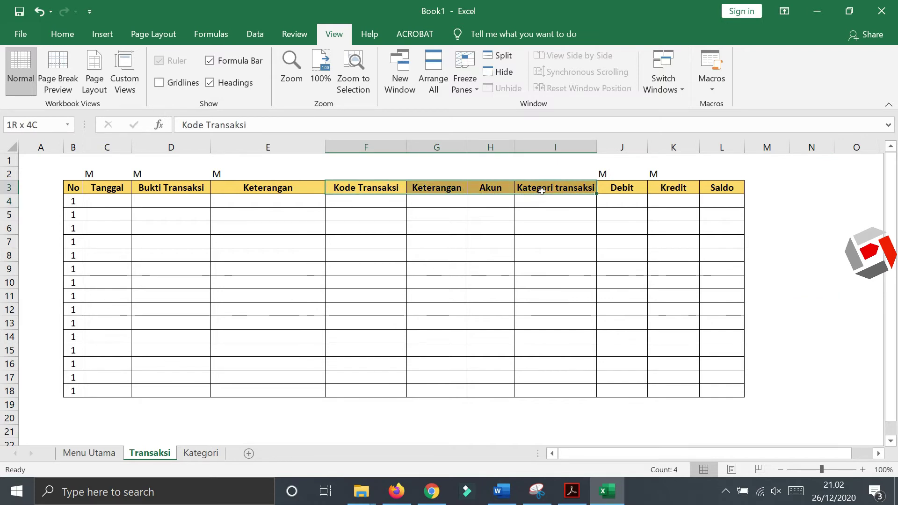
click(372, 219)
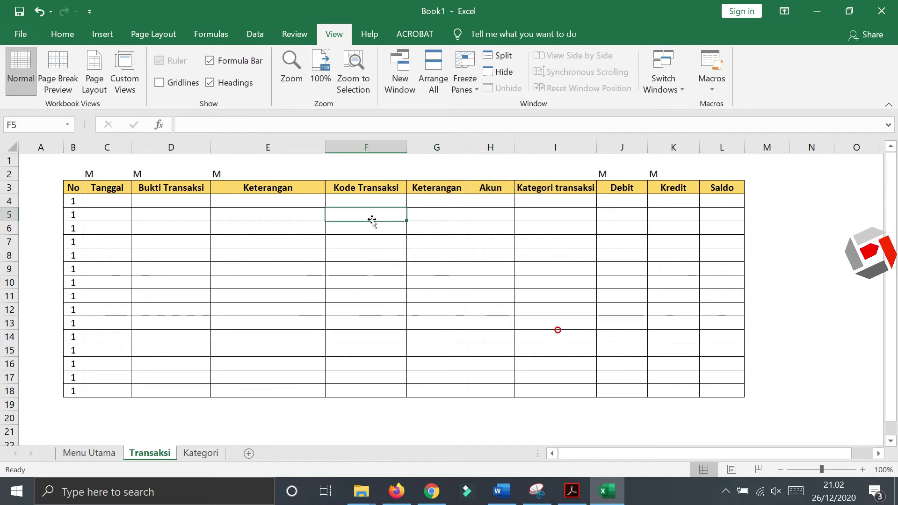
click(387, 198)
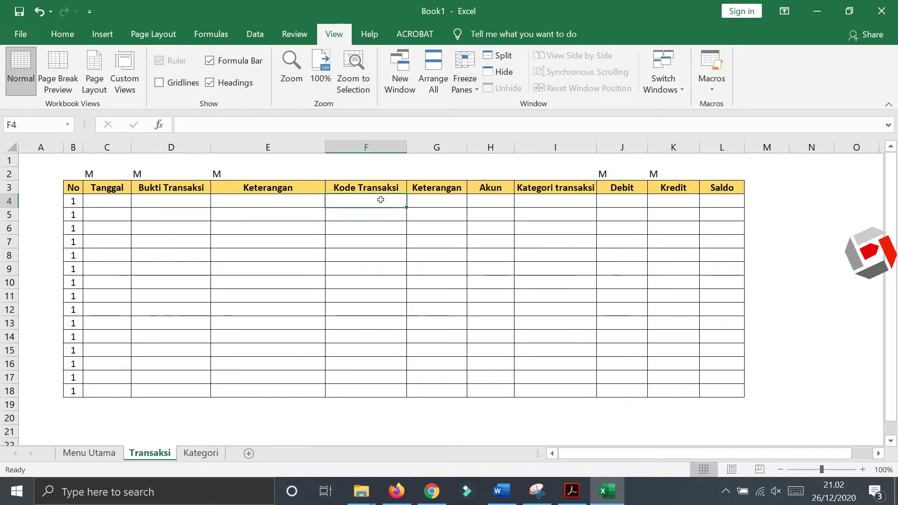
click(262, 37)
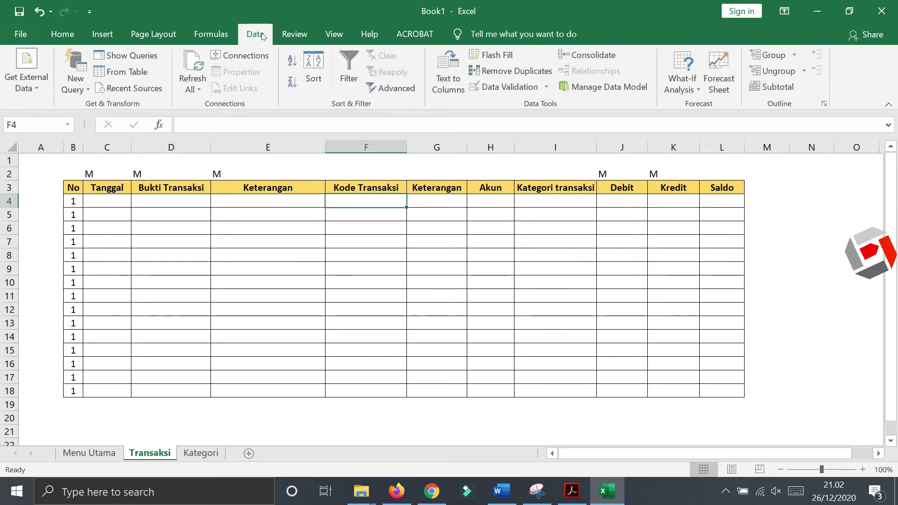
Step: Give F4 a List validation sourced from =Kategori!$C$4:$C$10, the codes 1001–1007
click(504, 88)
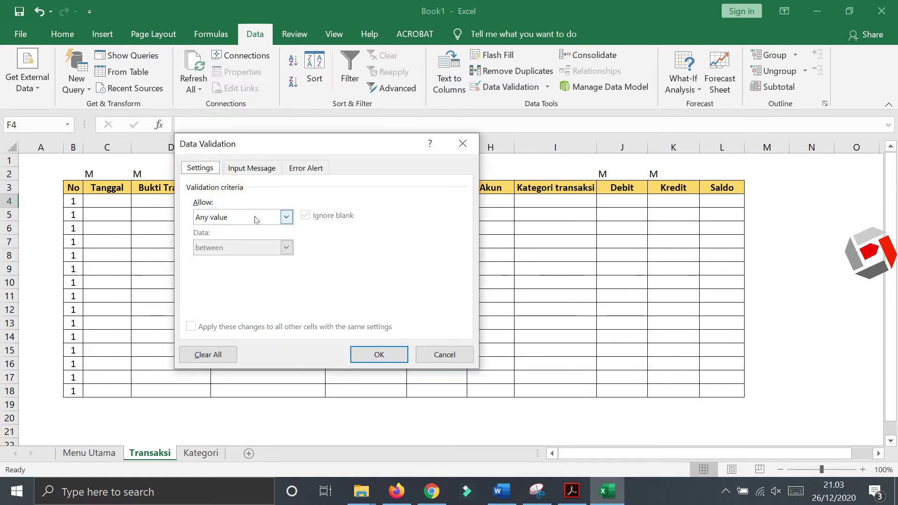
click(286, 216)
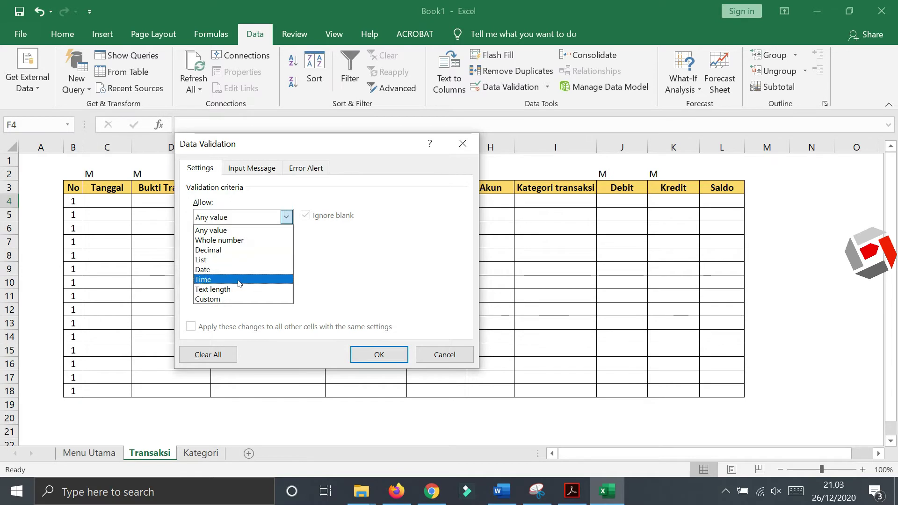
click(243, 260)
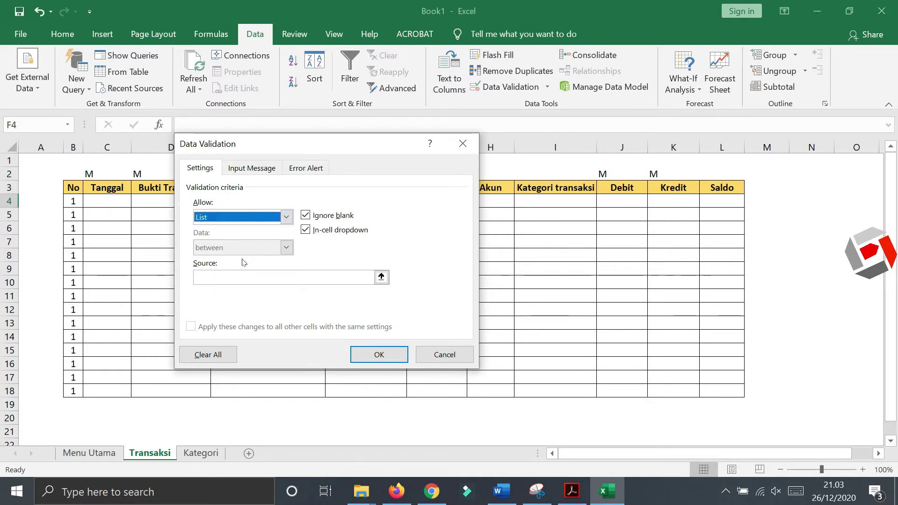
click(381, 277)
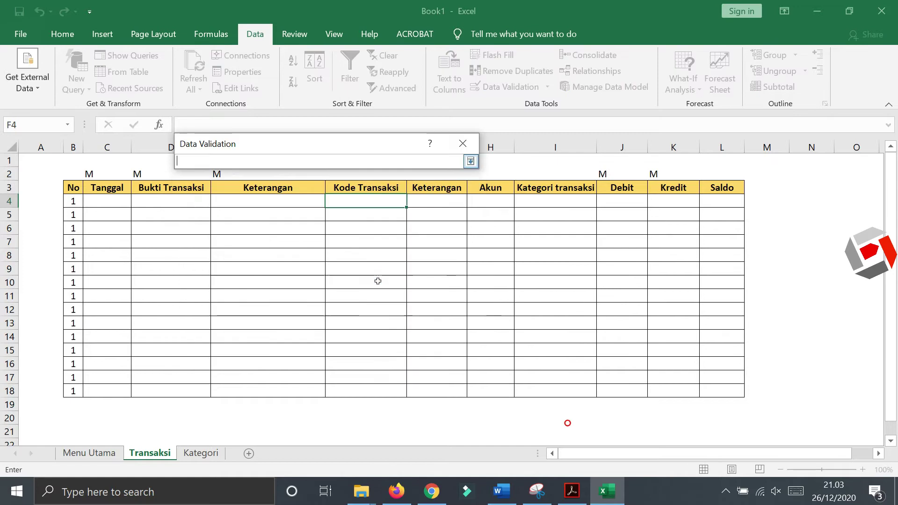
click(201, 453)
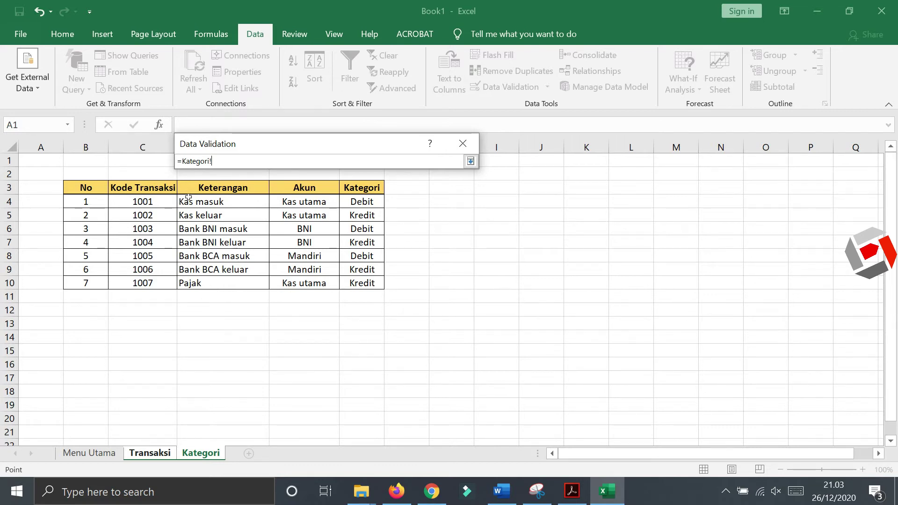
drag(149, 201, 164, 285)
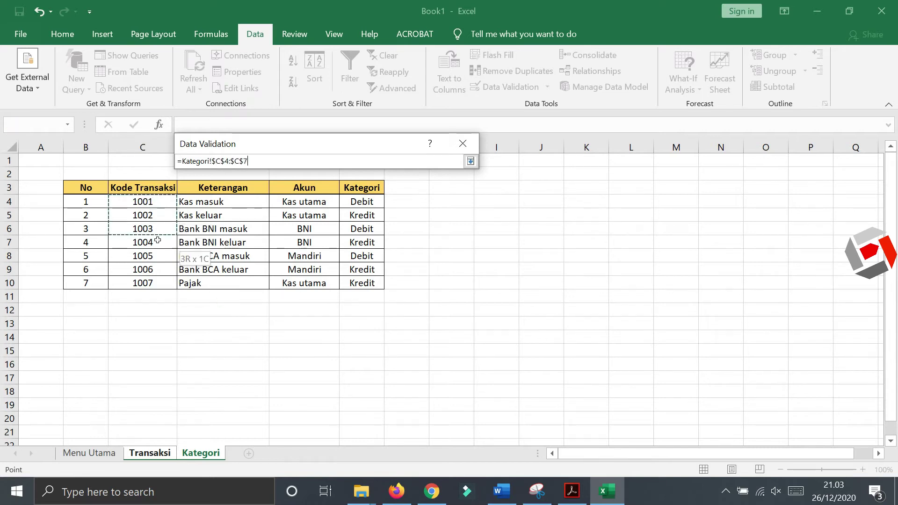
key(Return)
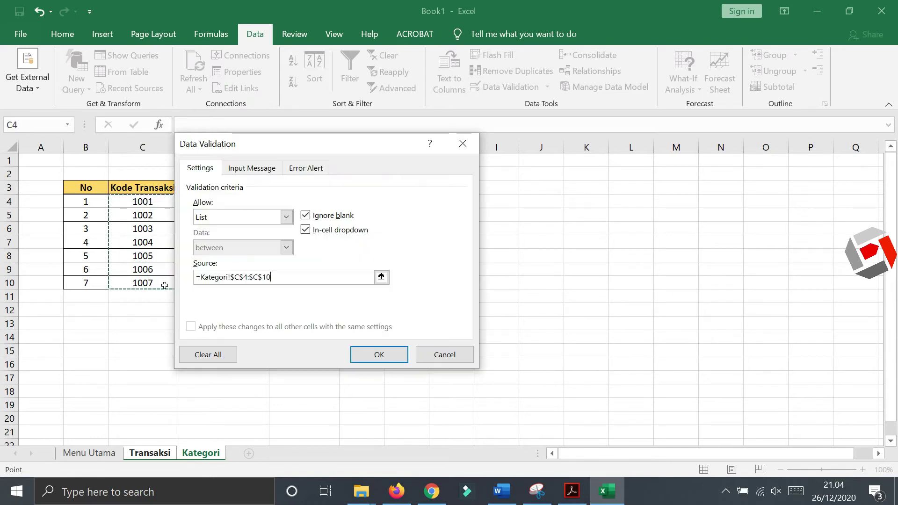
click(380, 354)
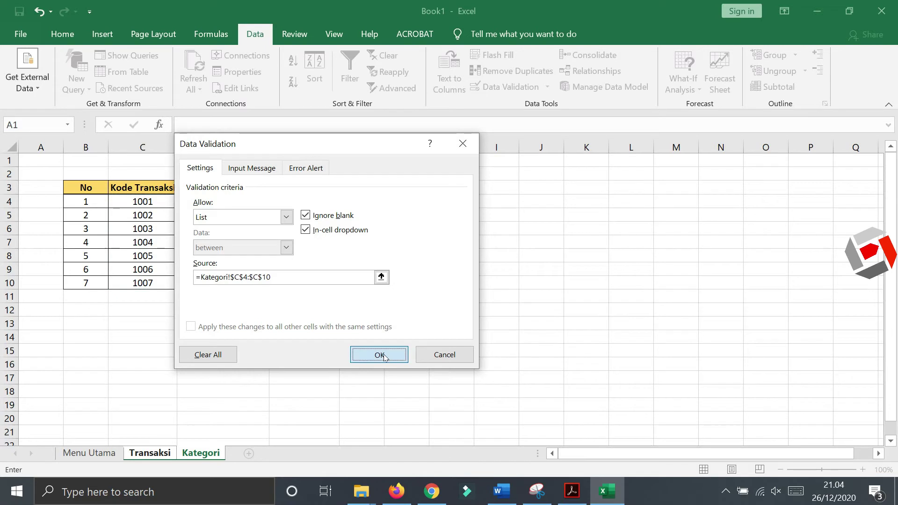
Step: Pick code 1001 from F4's transaction-code dropdown
click(373, 246)
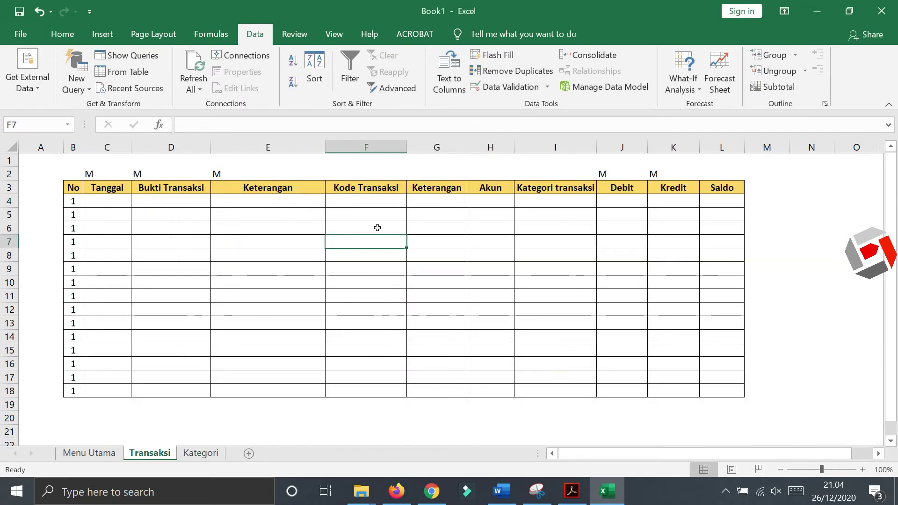
click(379, 205)
click(412, 201)
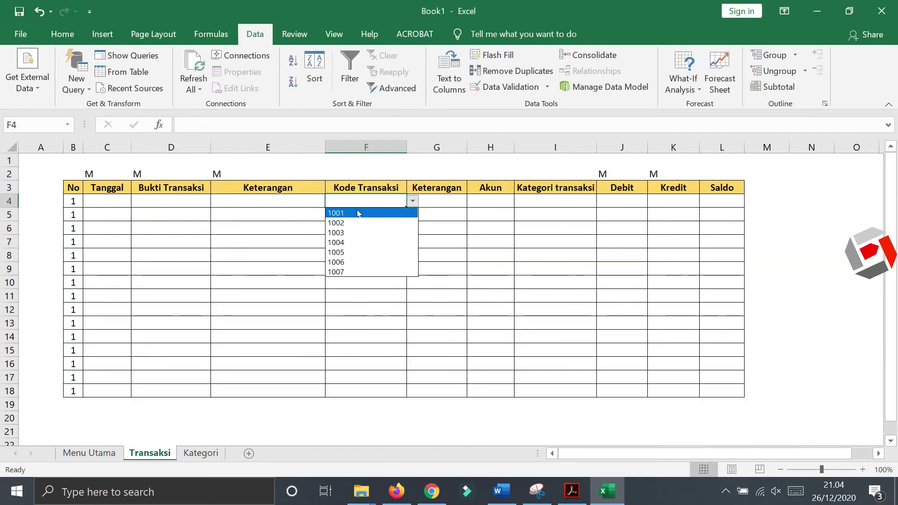
click(341, 213)
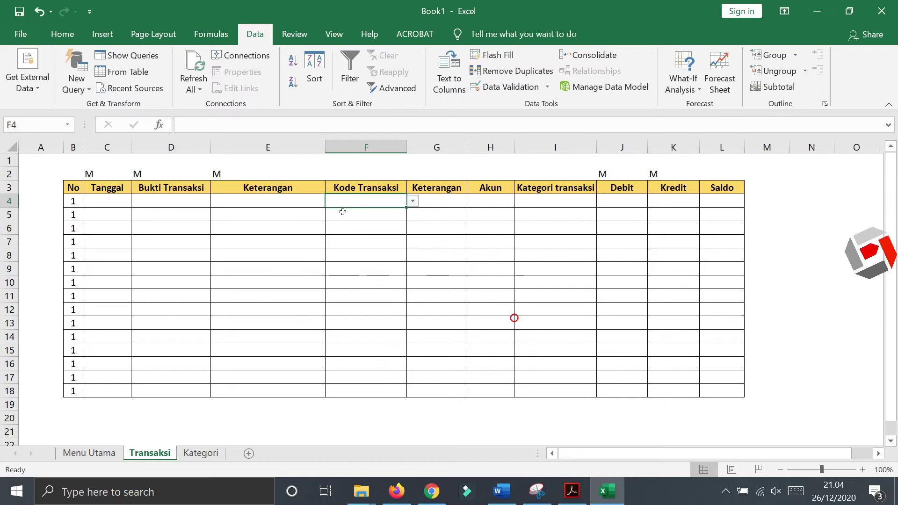
text(1001)
click(363, 234)
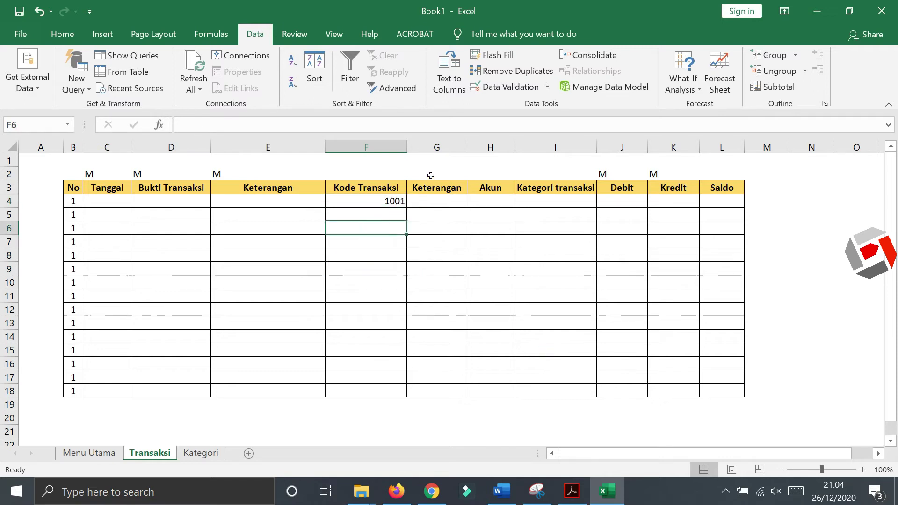
Step: Select the cells along row 4 beside F4
click(434, 198)
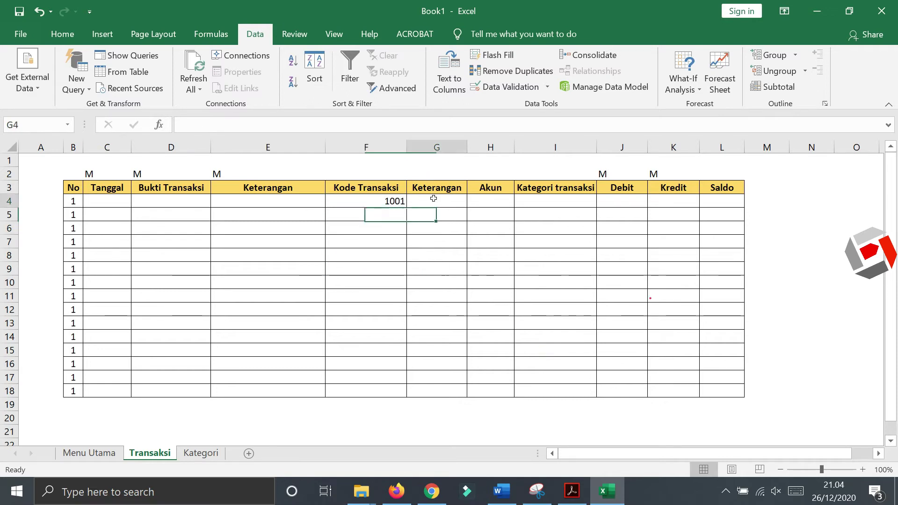
click(499, 203)
click(537, 201)
Step: Clear code 1001 from F4, leaving it empty
click(479, 227)
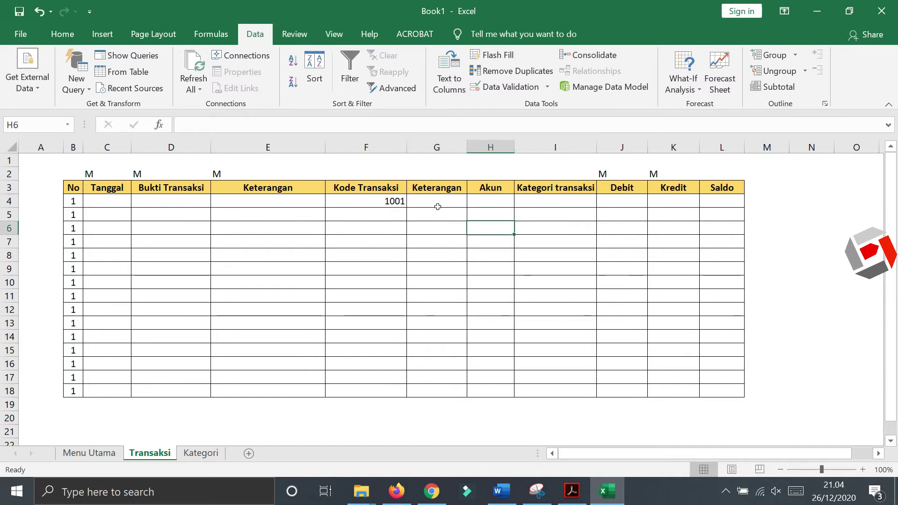
click(395, 202)
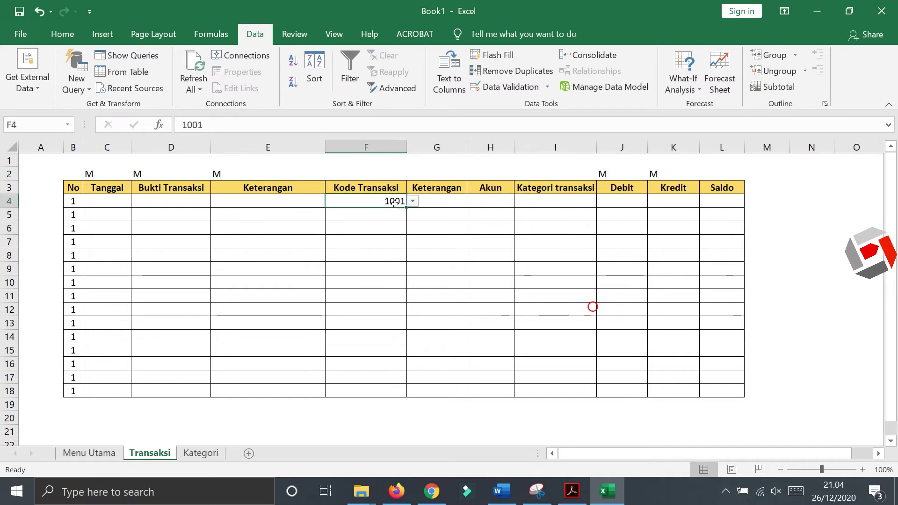
key(ctrl+c)
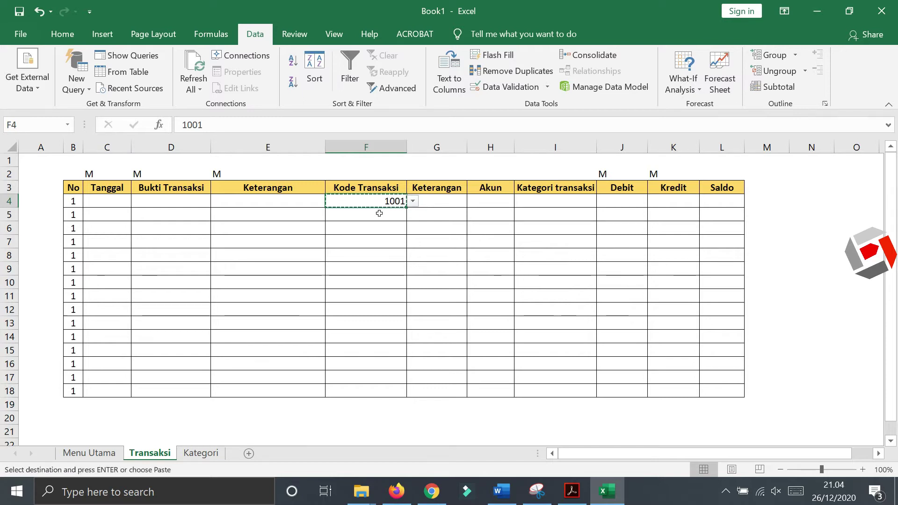
drag(379, 213, 399, 388)
click(393, 201)
click(412, 201)
key(Escape)
key(Delete)
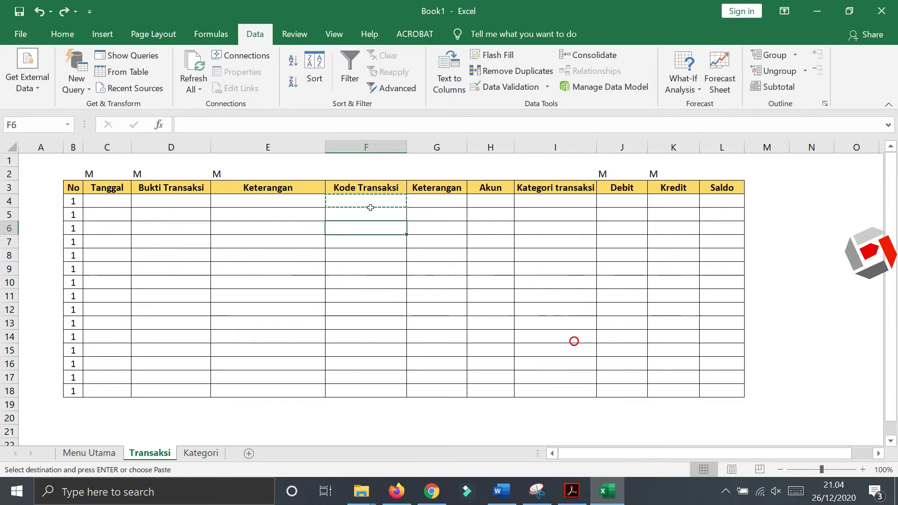
Step: Set F4's validation list source to =Kategori!$C$4:$C$11, including one blank row
click(505, 86)
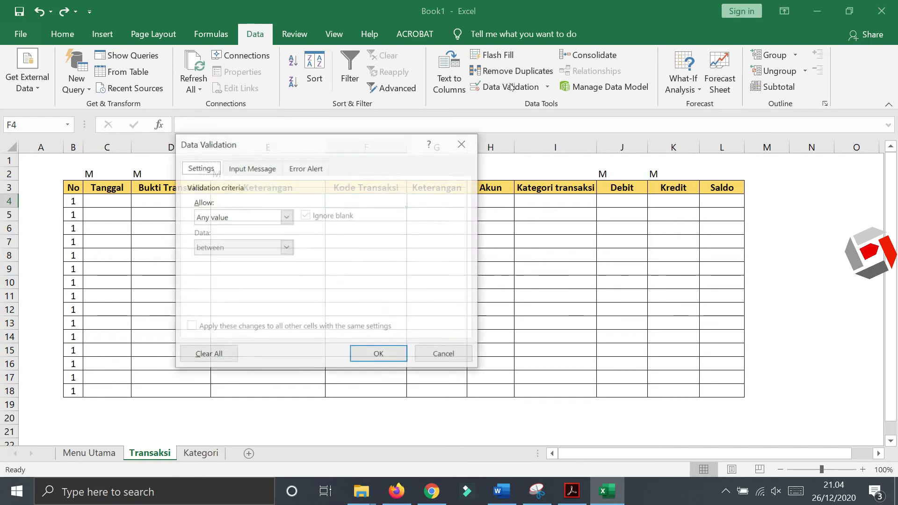
click(287, 215)
click(214, 263)
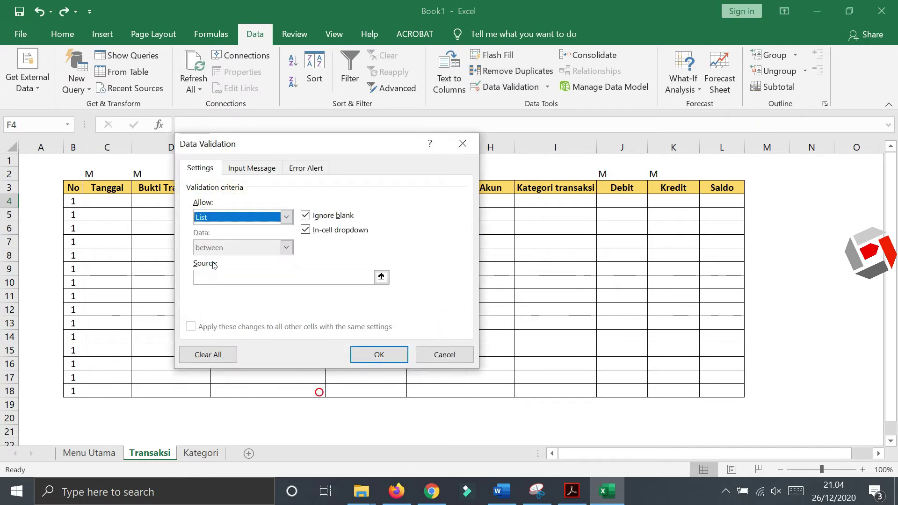
click(381, 277)
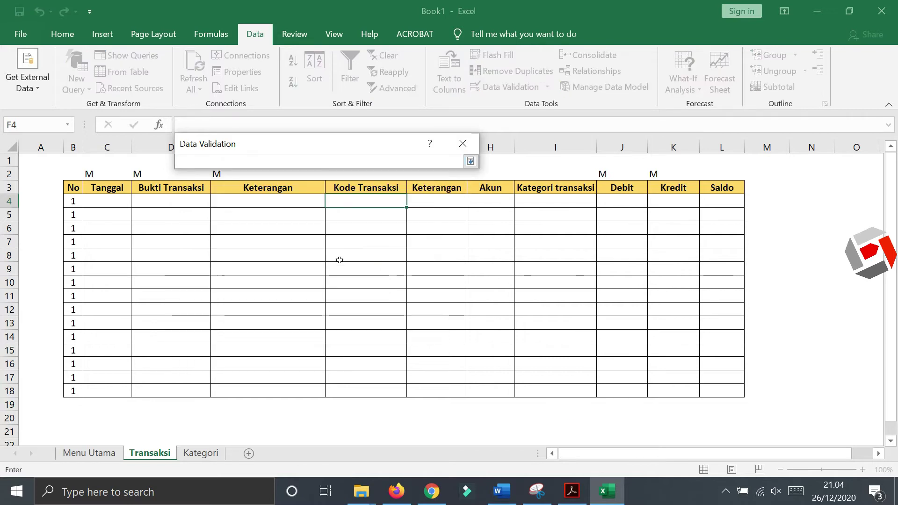
click(201, 452)
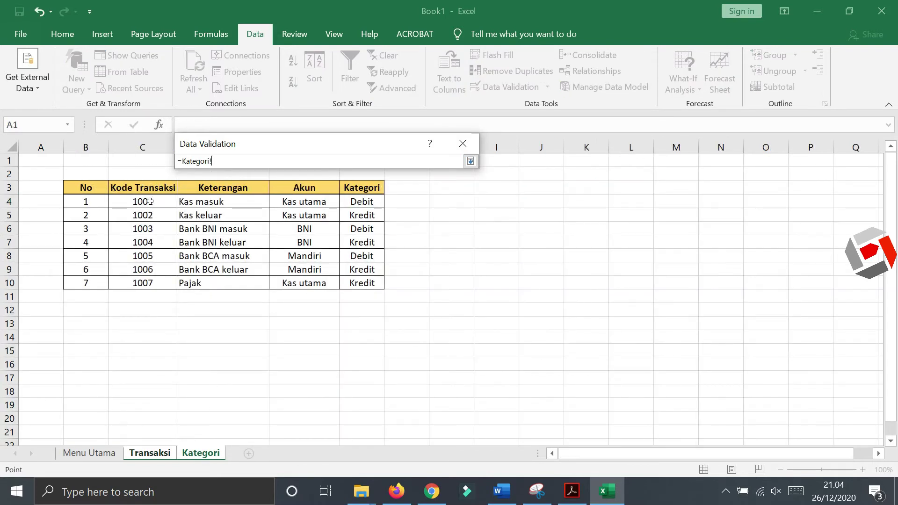
drag(138, 202, 159, 294)
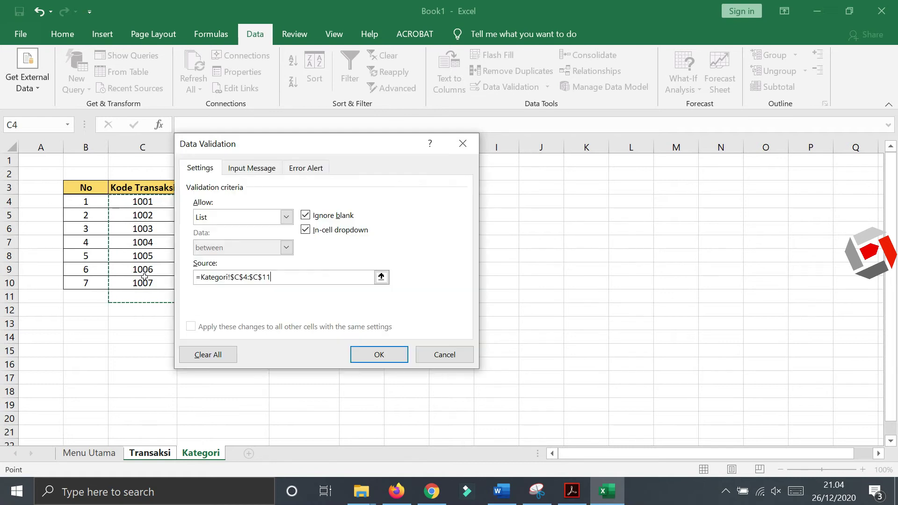
click(370, 355)
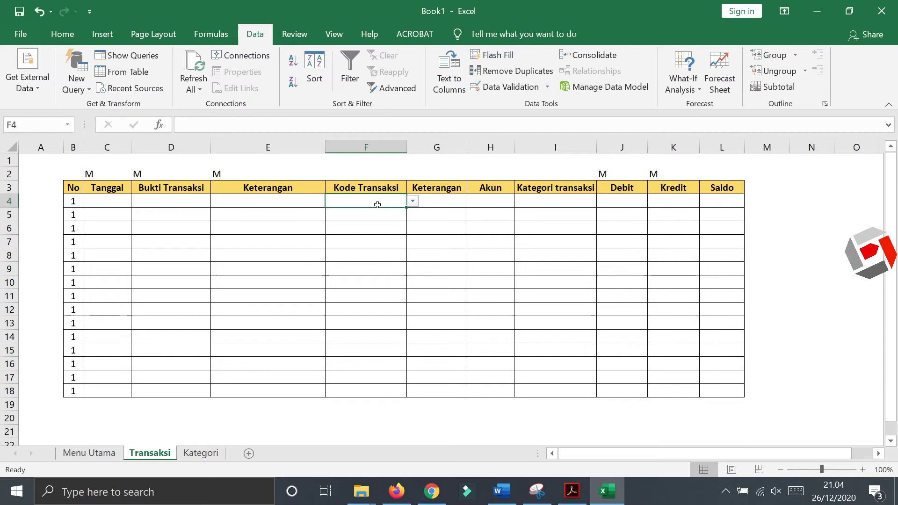
Step: Empty F4 via the blank list entry and copy its dropdown onto F5:F18
click(413, 201)
click(369, 214)
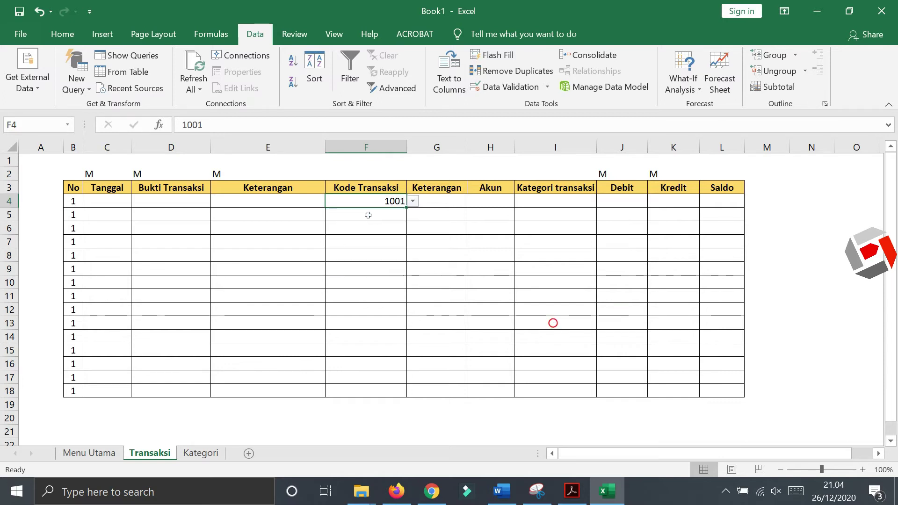
click(416, 200)
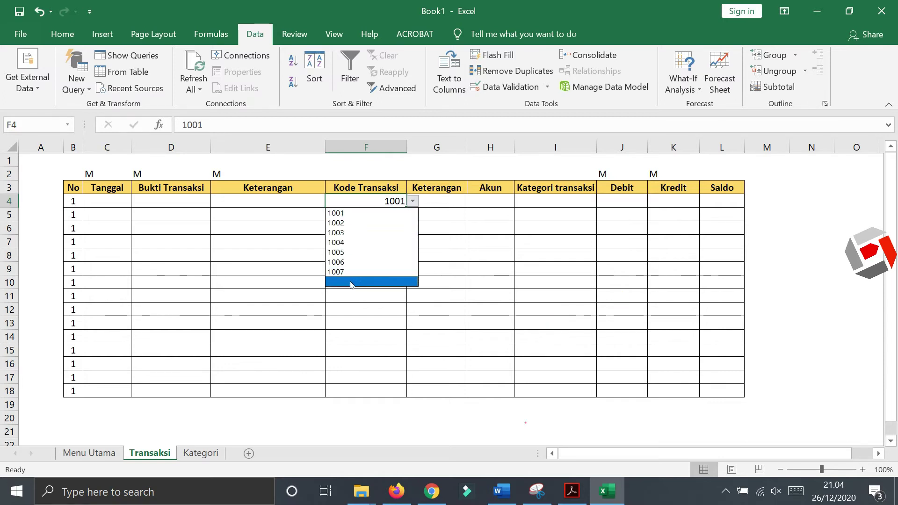
click(350, 281)
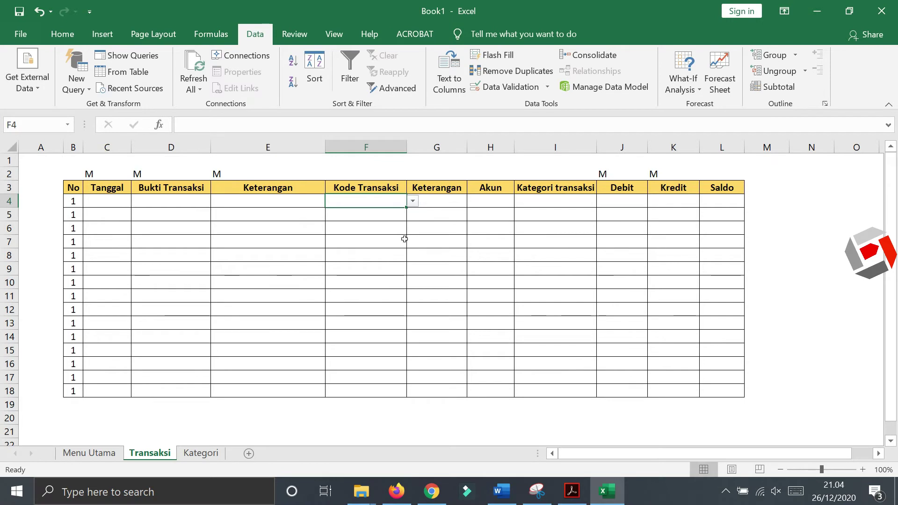
key(ctrl+c)
click(389, 213)
drag(389, 213, 386, 390)
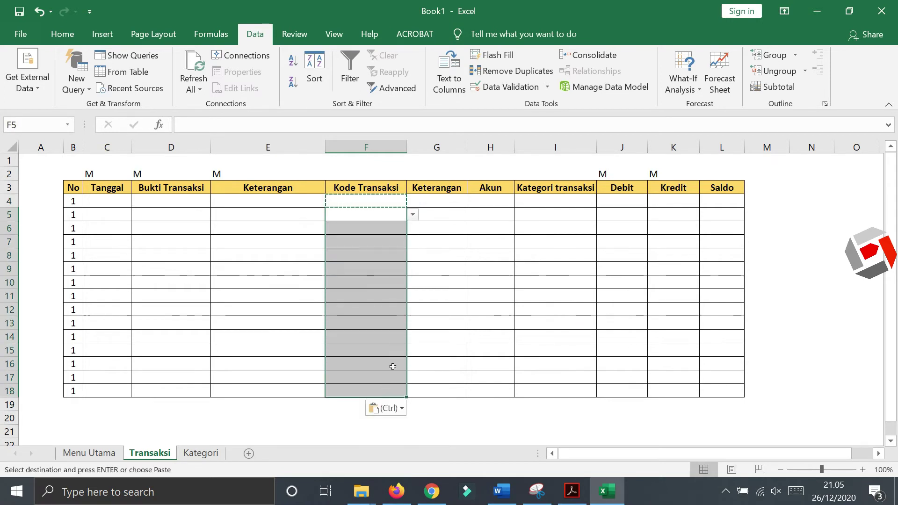
Step: Verify the pasted code dropdown in F7, F10 and F14
click(366, 309)
click(382, 334)
click(411, 336)
click(367, 280)
click(392, 281)
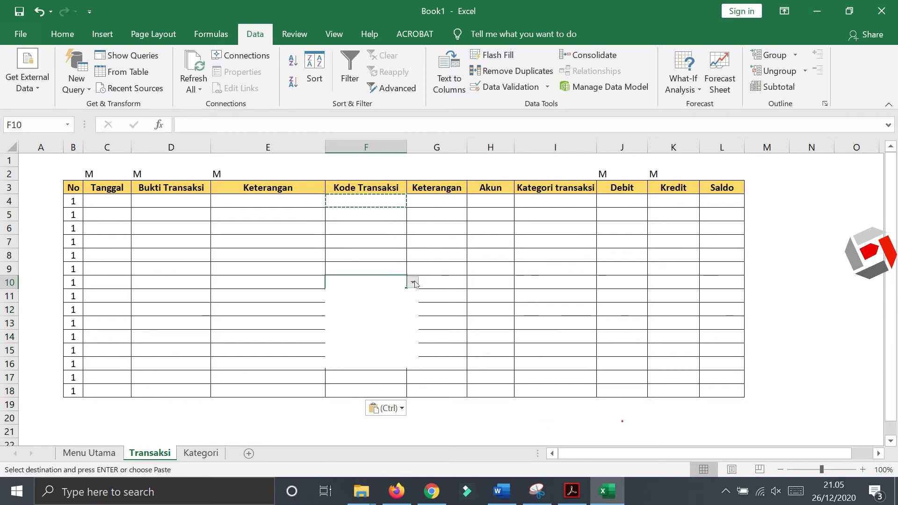
click(383, 242)
click(431, 204)
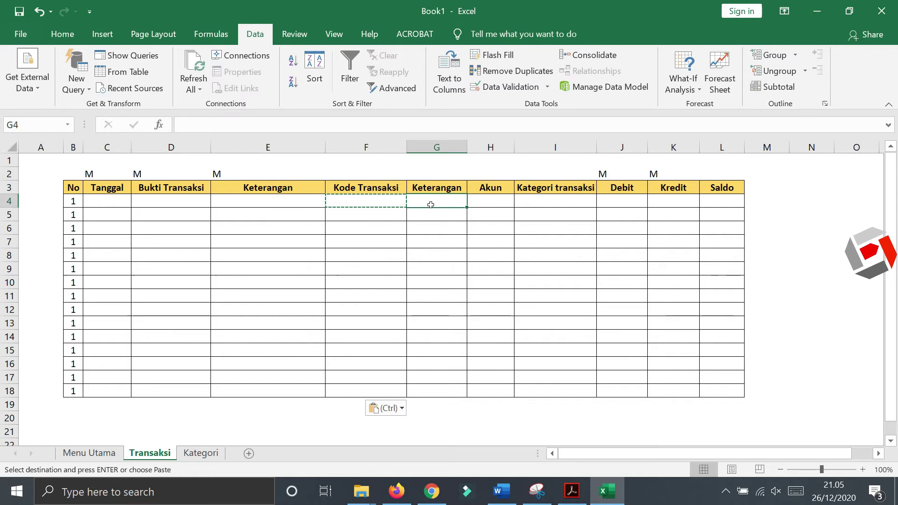
Step: Build =VLOOKUP(F4;Kategori!C3:F10;2;FALSE) in G4 with exact match
key(Escape)
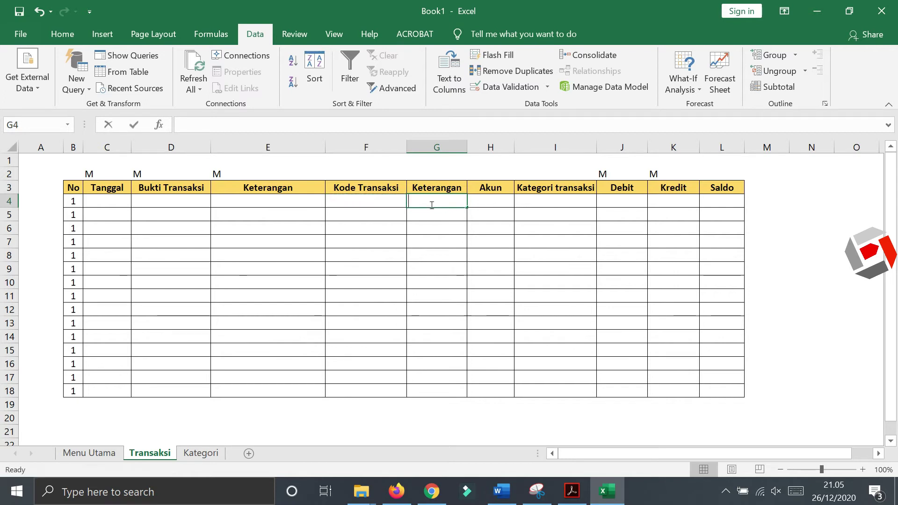
text(=v)
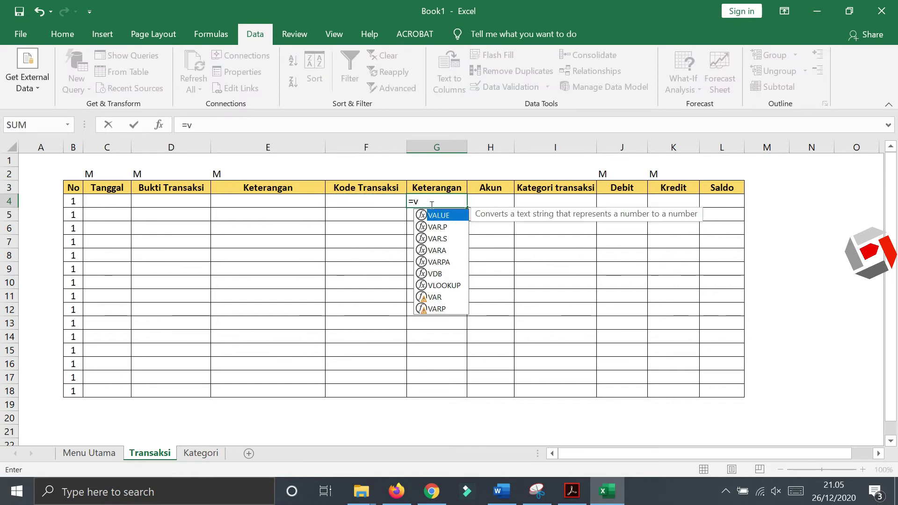
double_click(444, 285)
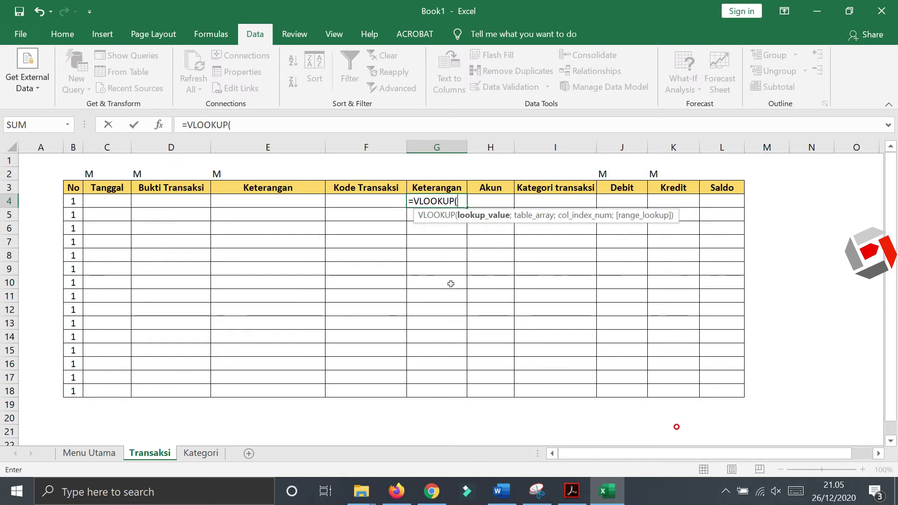
click(378, 200)
text(;)
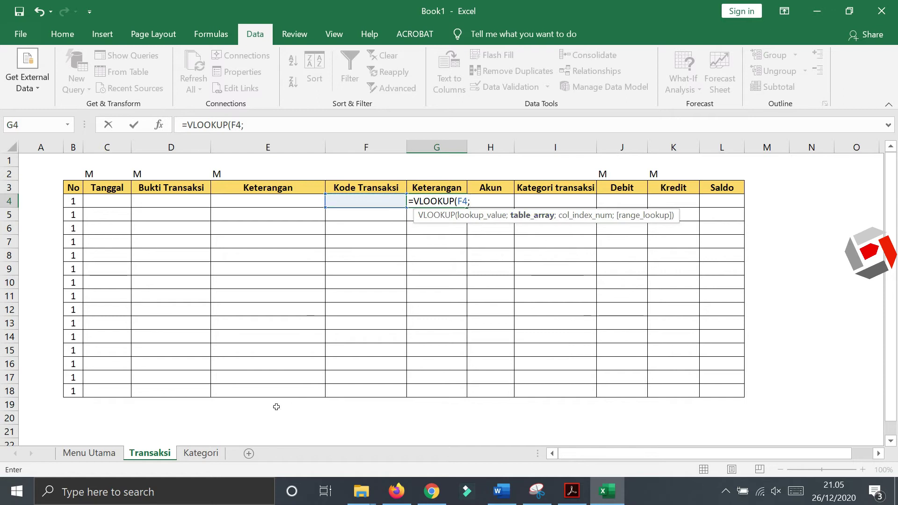
click(201, 453)
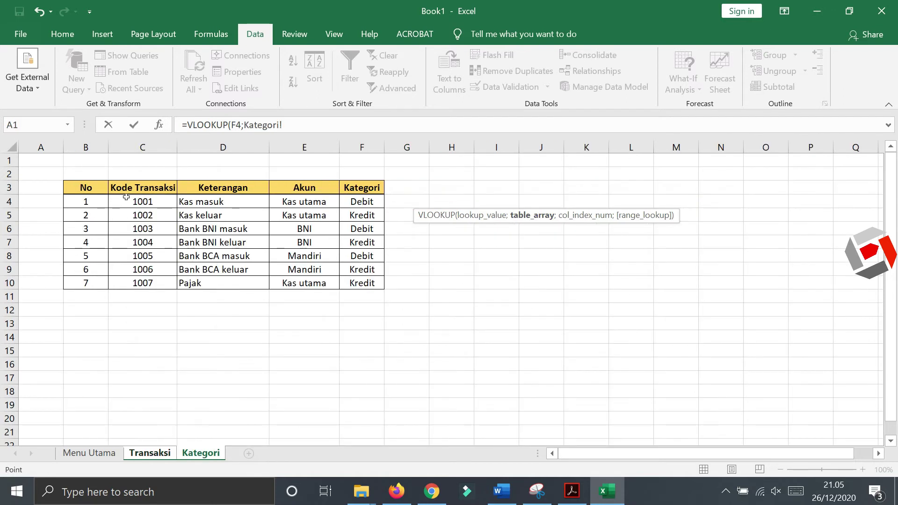
drag(126, 187, 353, 283)
text(;)
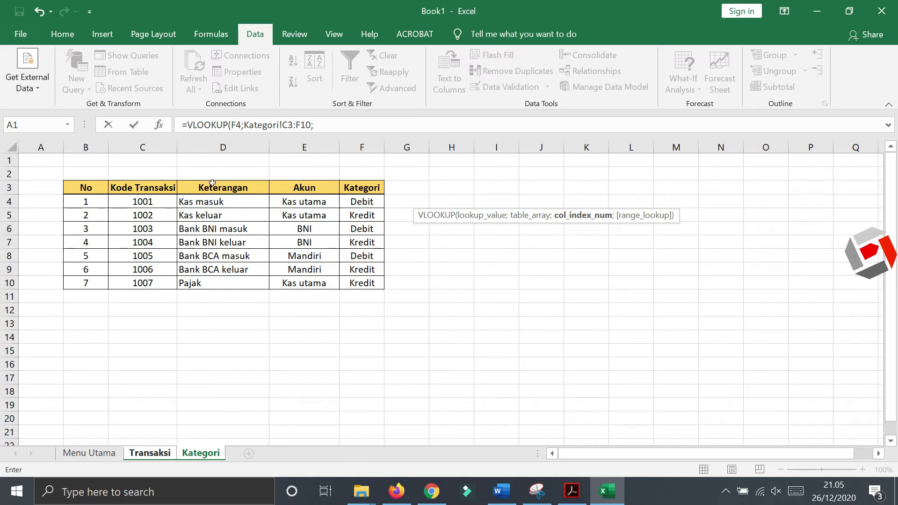
click(319, 125)
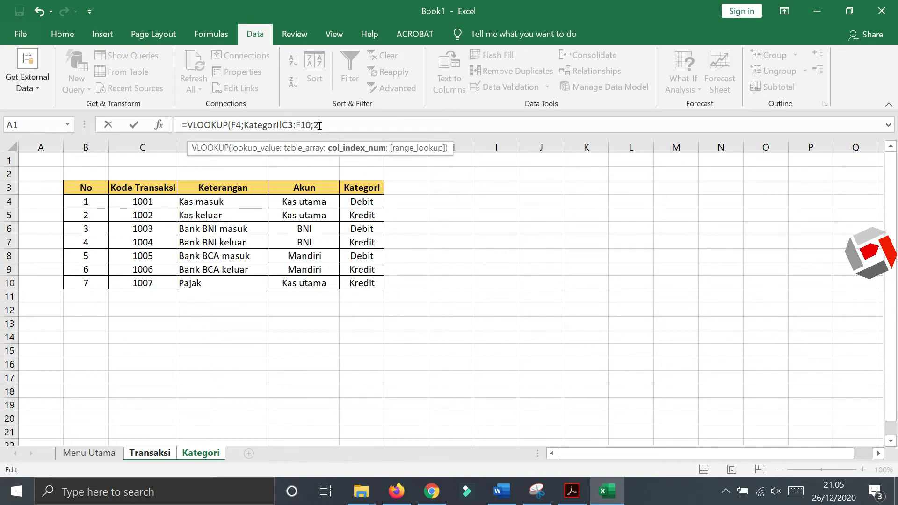
text(;)
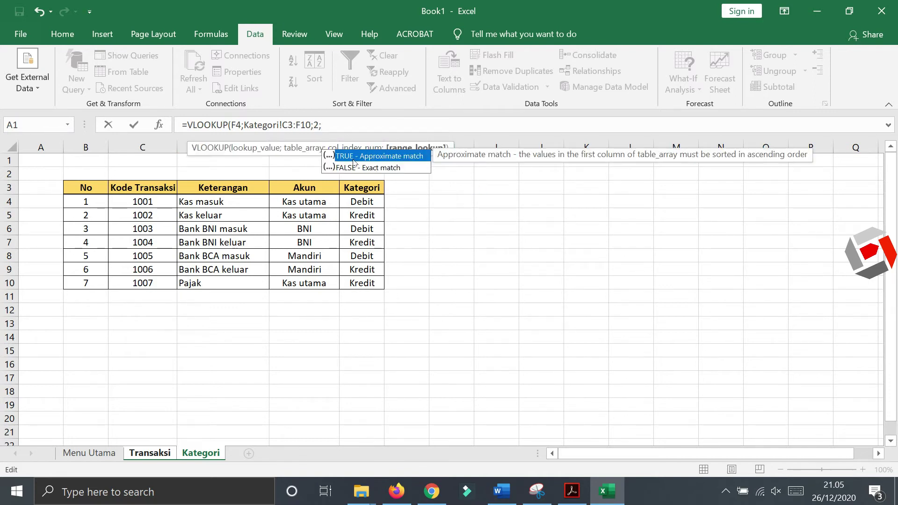
double_click(349, 168)
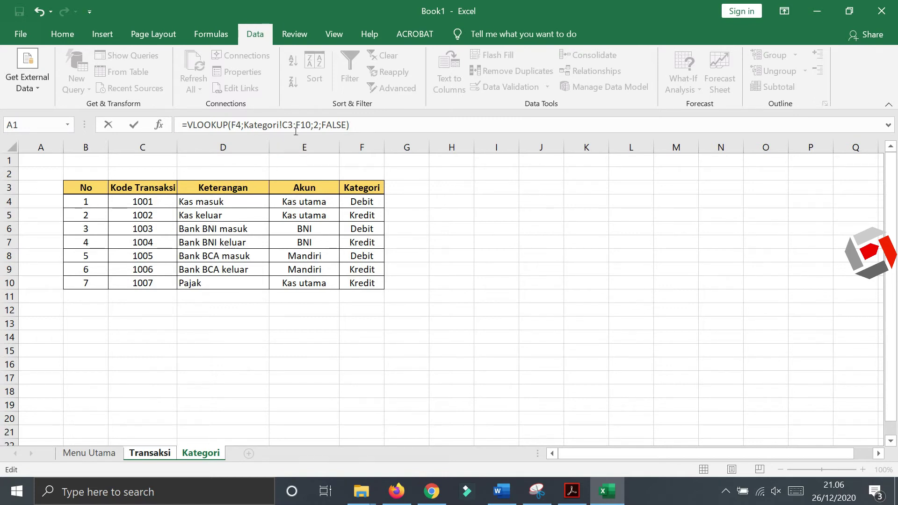
Step: Make the lookup range absolute as $C$3:$F$10 and commit G4's formula
click(313, 125)
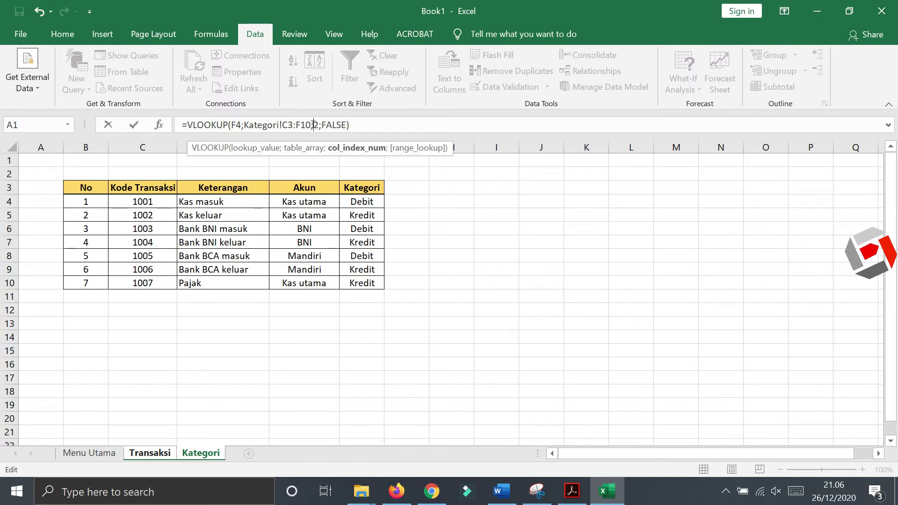
click(287, 125)
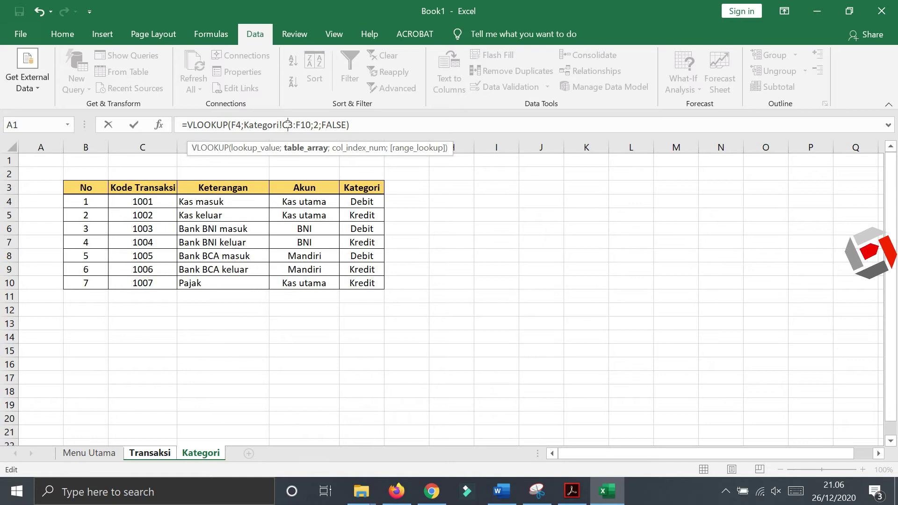
key(F4)
click(314, 125)
key(F4)
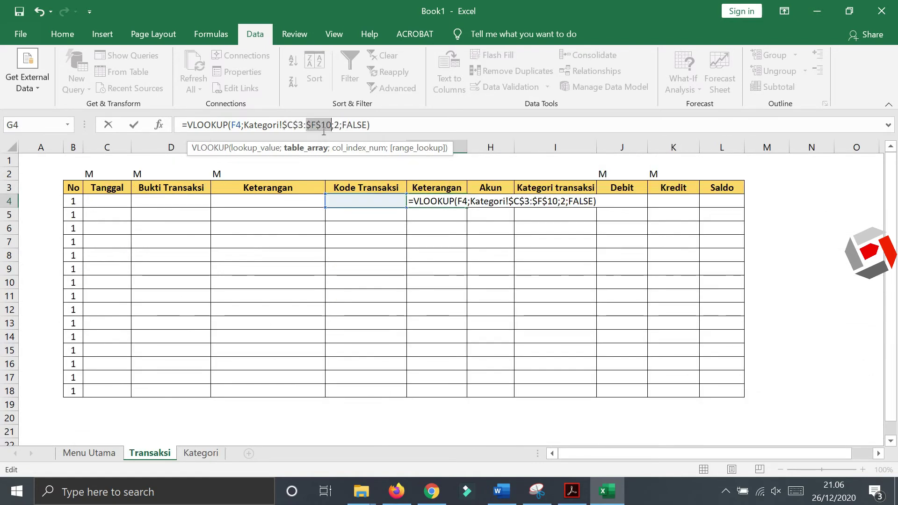
key(Return)
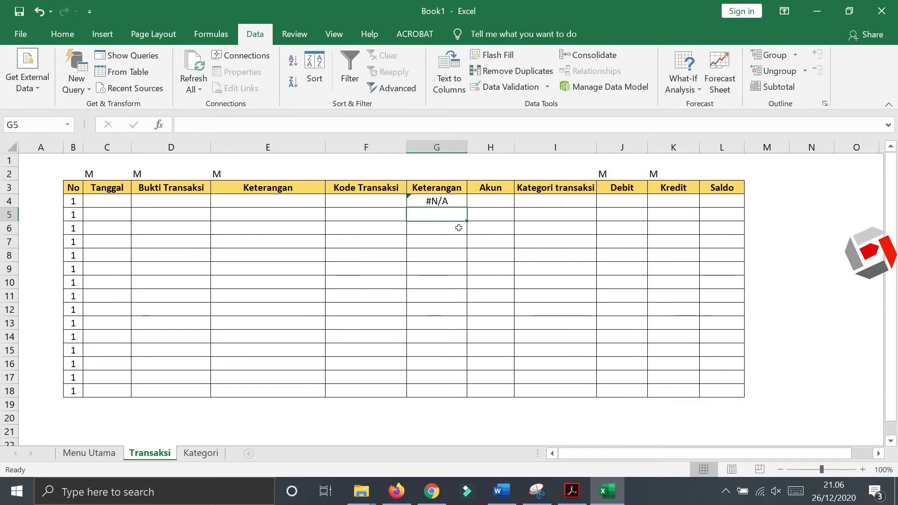
click(399, 201)
Step: Choose code 1001 in F4 and check G4's looked-up description
click(412, 201)
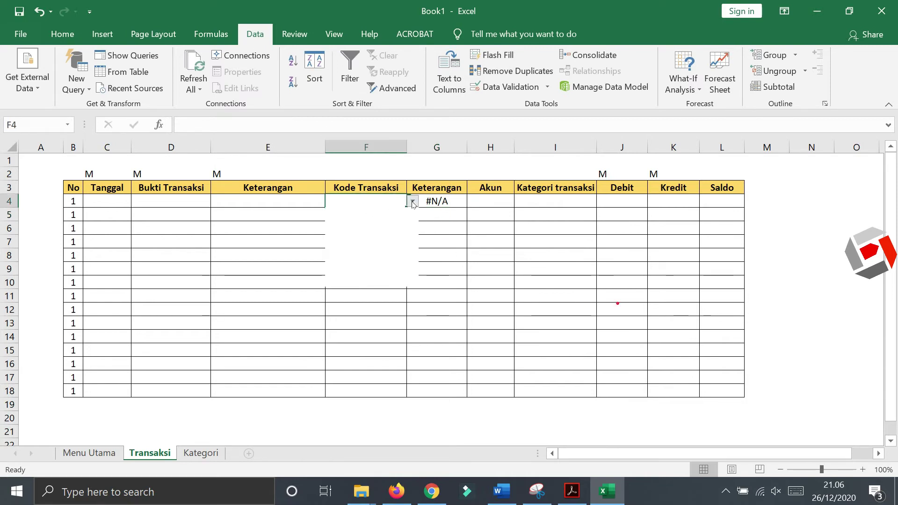
click(370, 213)
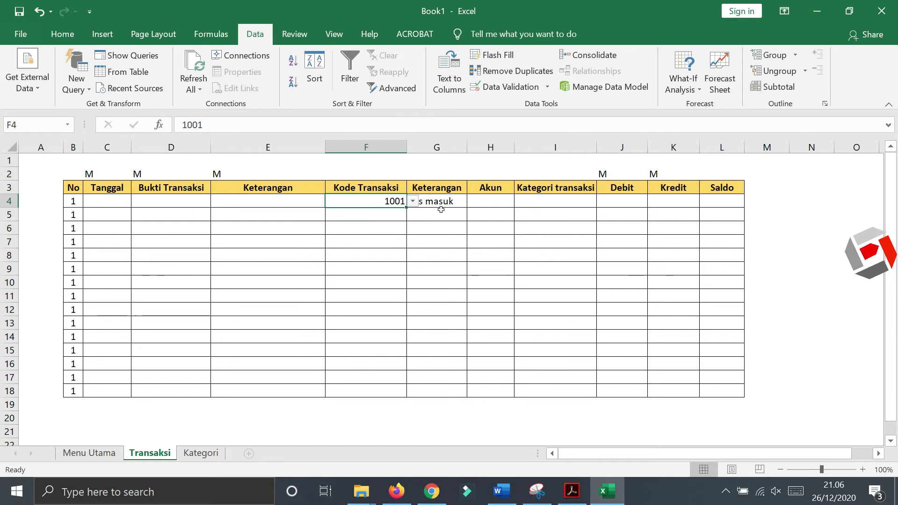
click(429, 230)
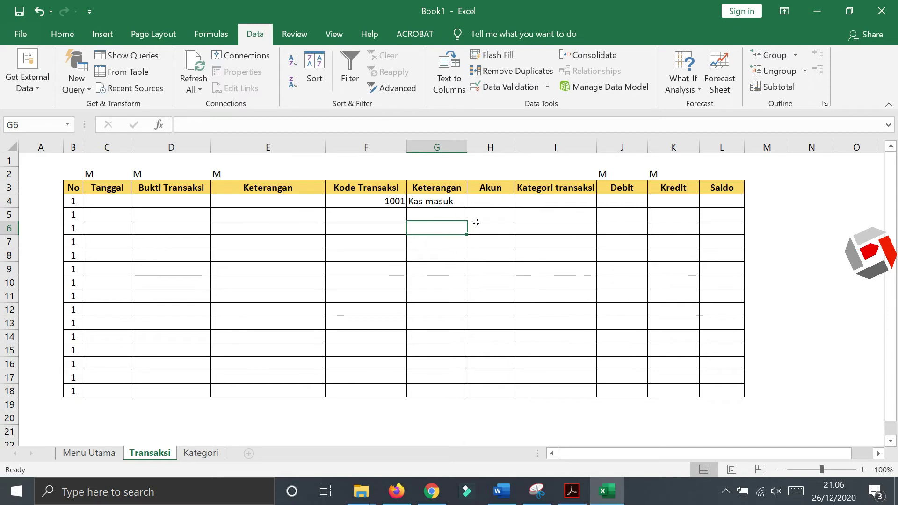
double_click(461, 202)
click(225, 124)
key(ctrl+Return)
Step: Enter the same VLOOKUP in H4 with column index 3, returning Kas utama
key(Right)
text(=)
key(ctrl+v)
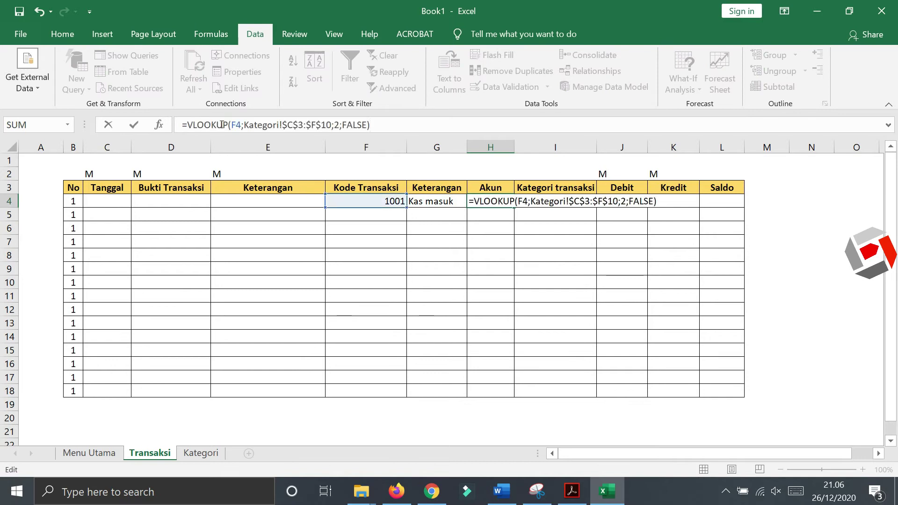
double_click(339, 125)
text(3)
key(Return)
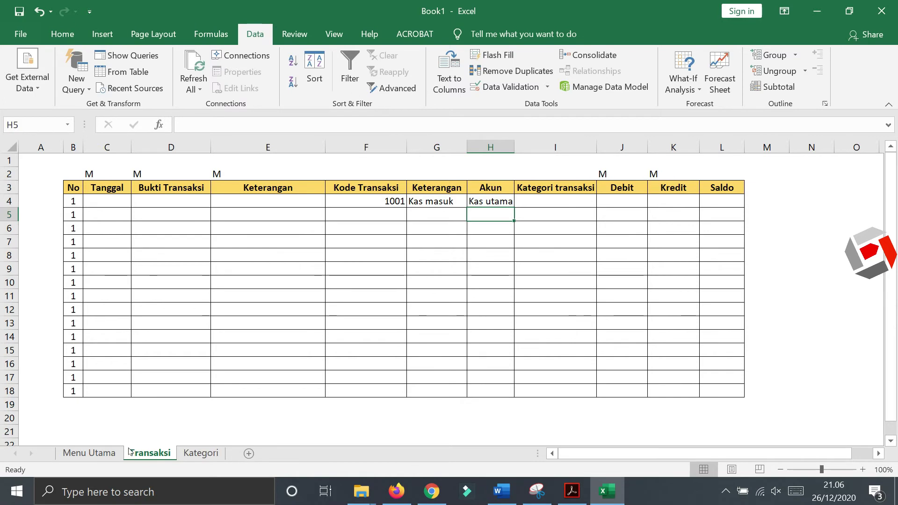
Step: Check the Kategori columns and copy H4's lookup formula text
click(195, 454)
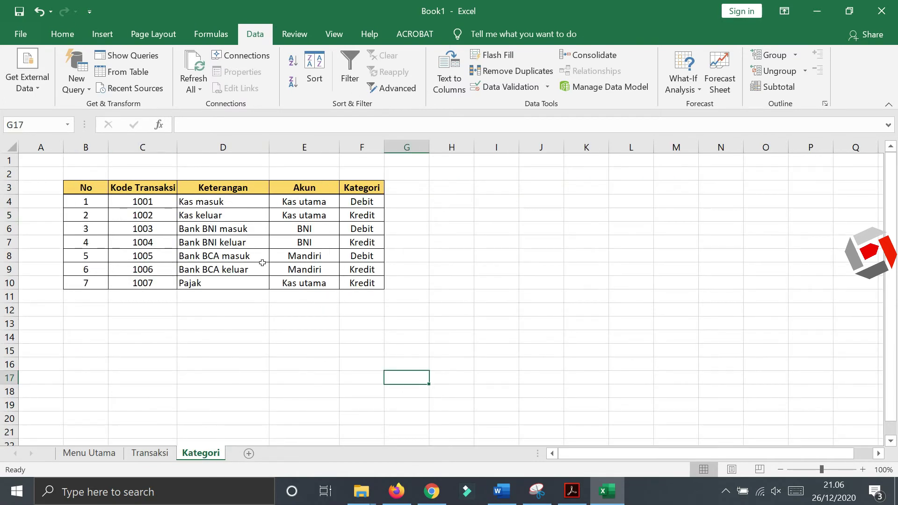
click(155, 453)
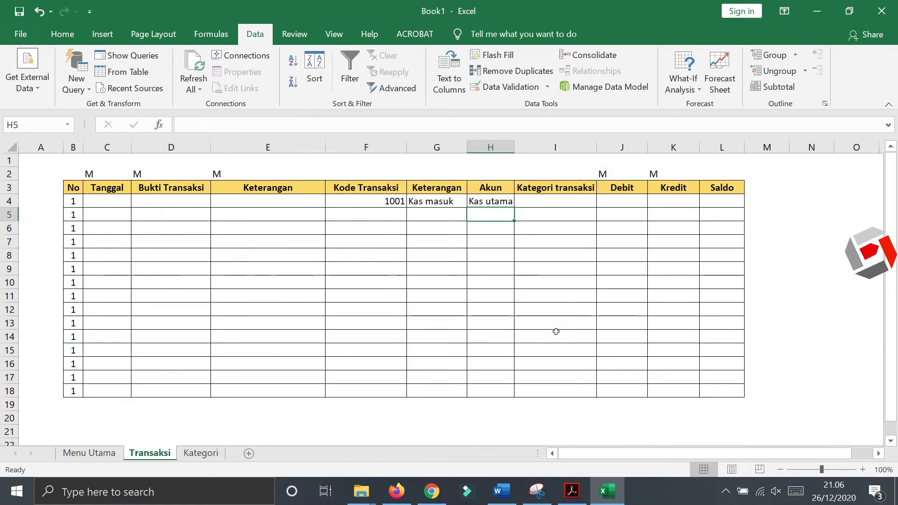
click(545, 202)
click(509, 201)
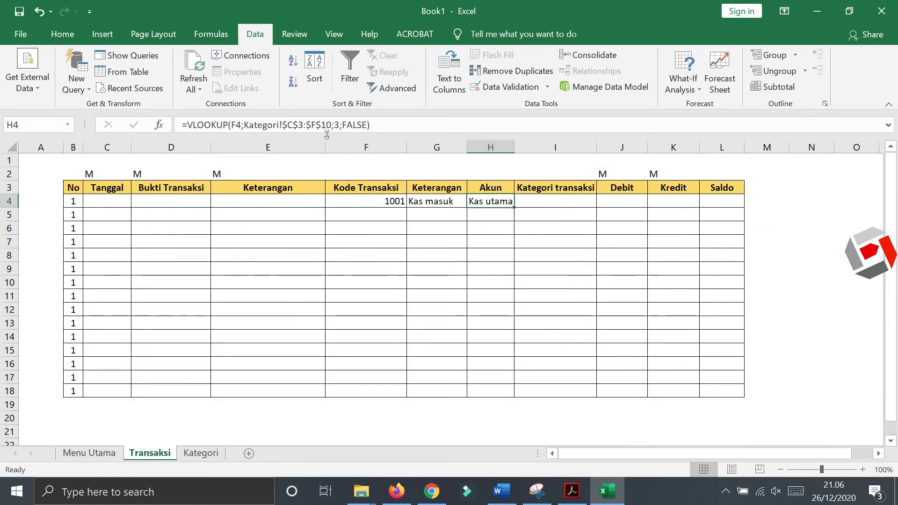
click(189, 121)
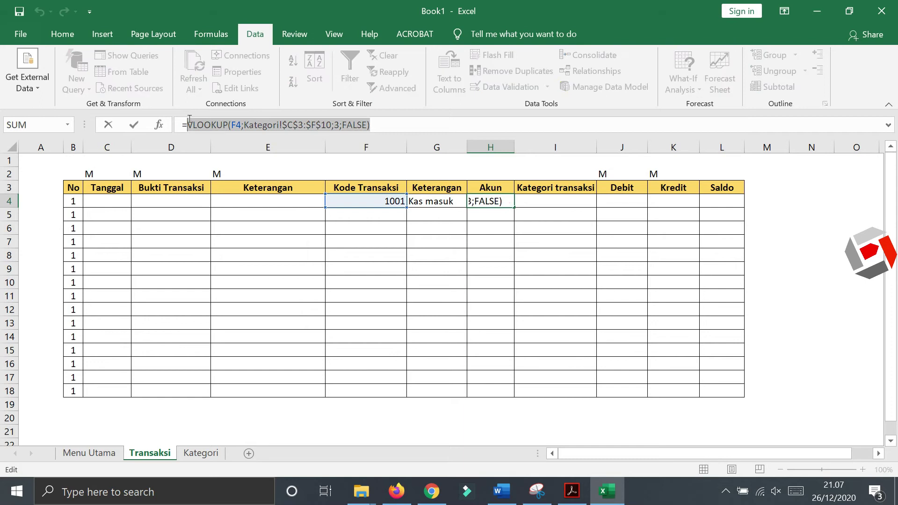
key(Escape)
Step: Paste the lookup into I4 with column index 4, returning Debit
click(538, 201)
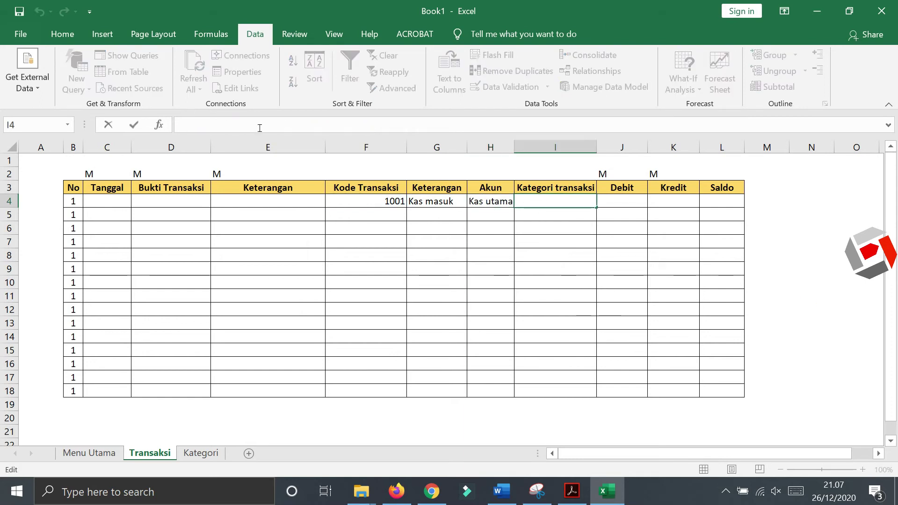
click(260, 125)
key(ctrl+v)
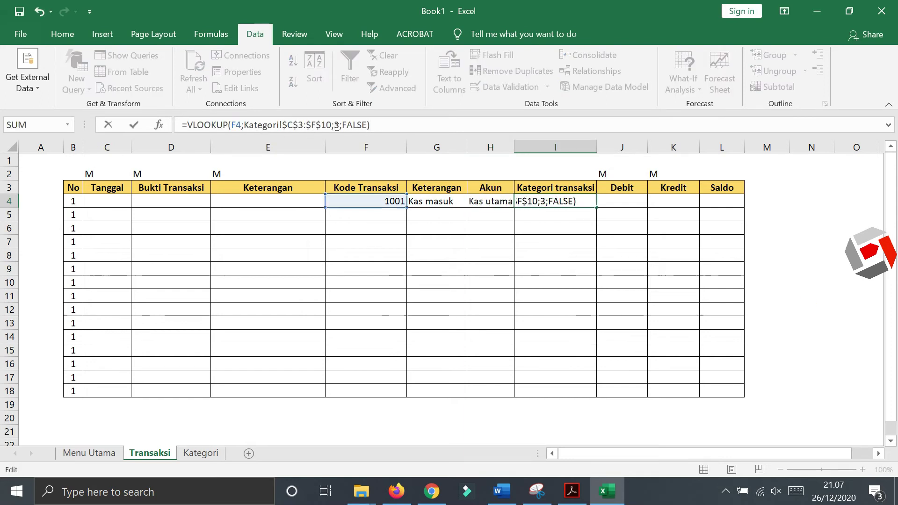
click(334, 125)
text(4)
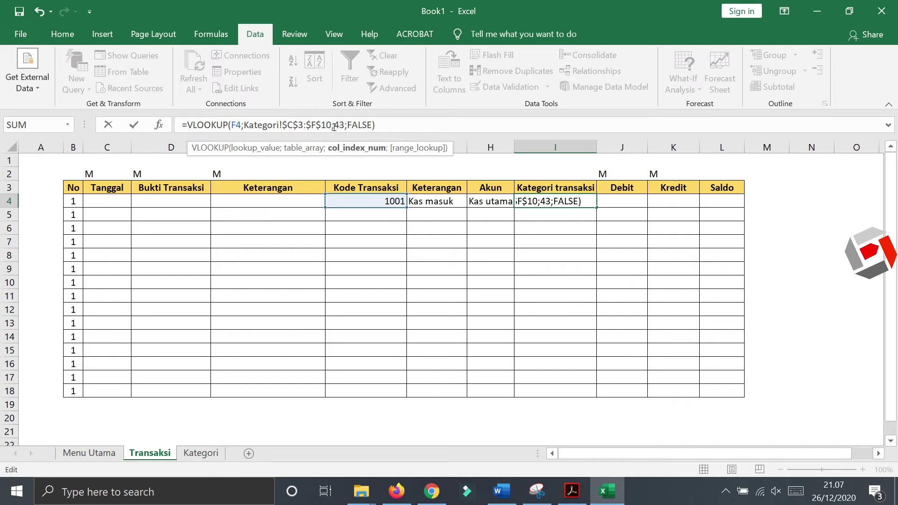
key(Delete)
key(Return)
click(532, 350)
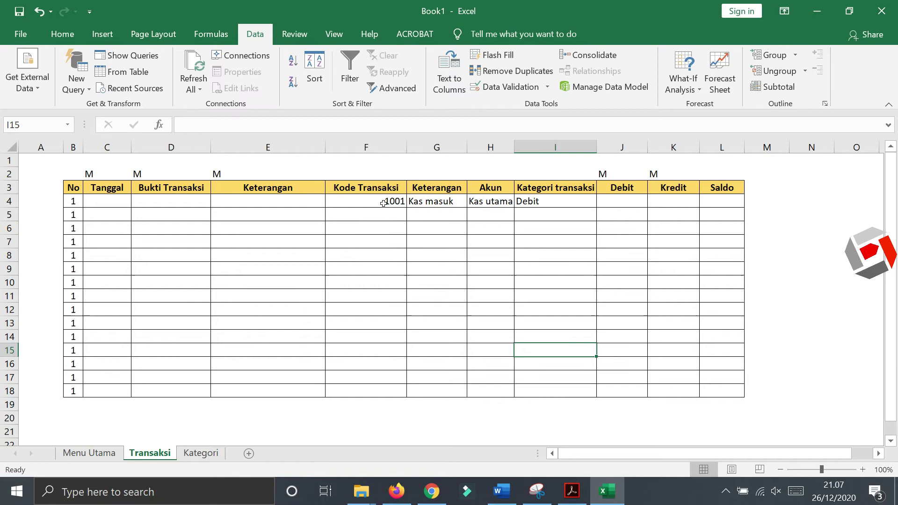
click(401, 203)
Step: Fill the G4:I4 lookups down to row 18 and pick F4's blank code entry
drag(432, 201, 552, 201)
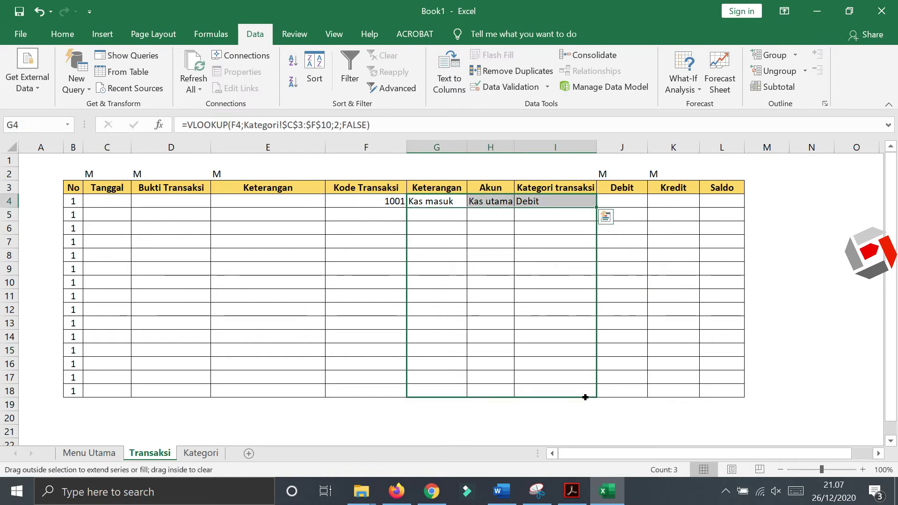
drag(596, 241, 585, 395)
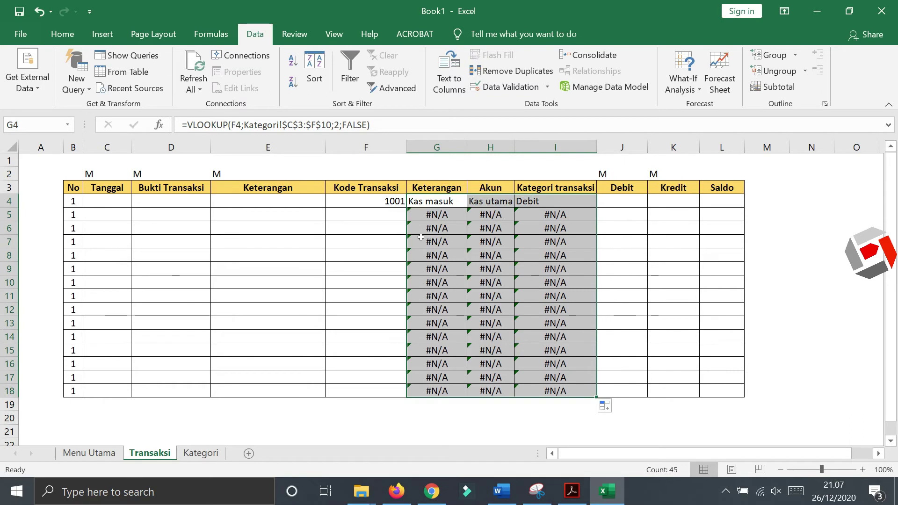
click(389, 206)
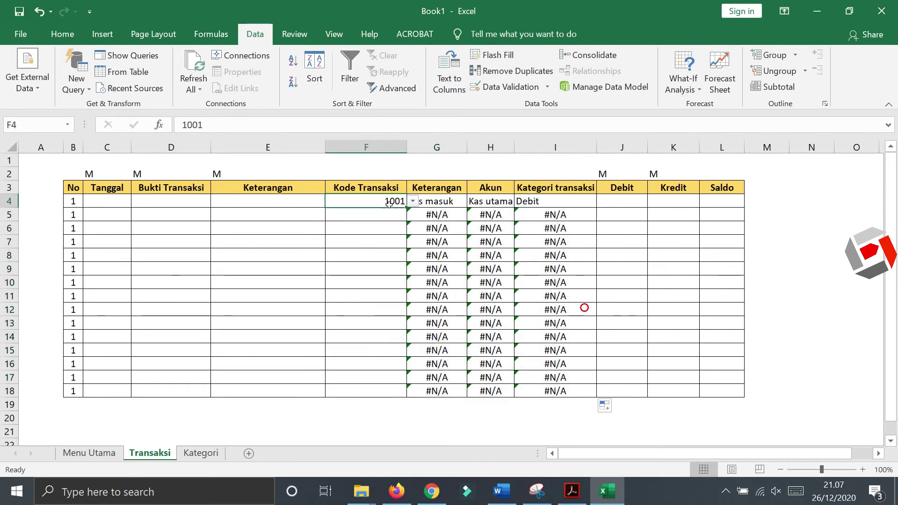
click(377, 212)
click(378, 200)
click(413, 205)
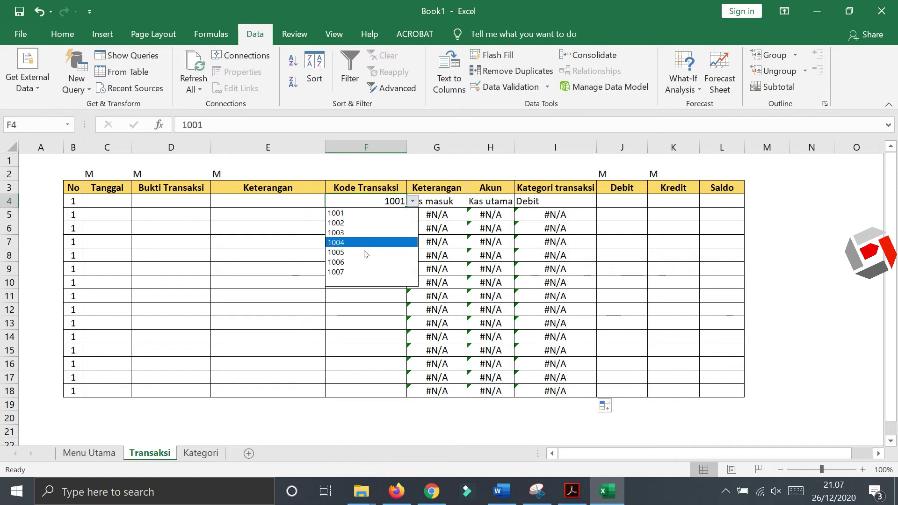
click(354, 281)
click(478, 290)
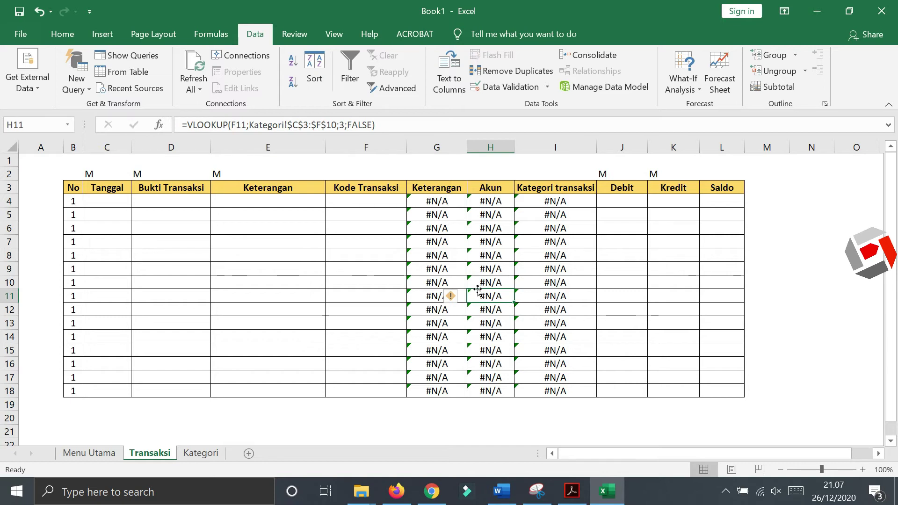
click(446, 205)
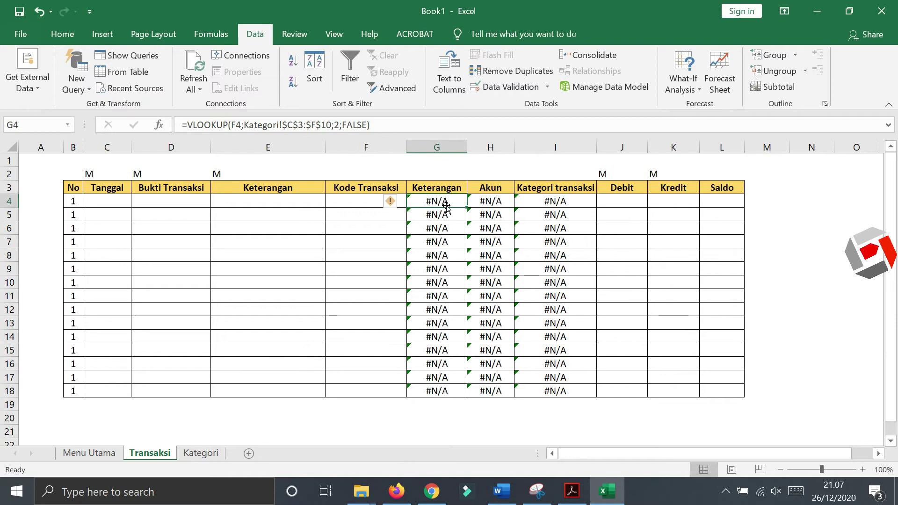
Step: Wrap G4's Keterangan VLOOKUP in IFNA(...;"") so it shows blank
click(189, 124)
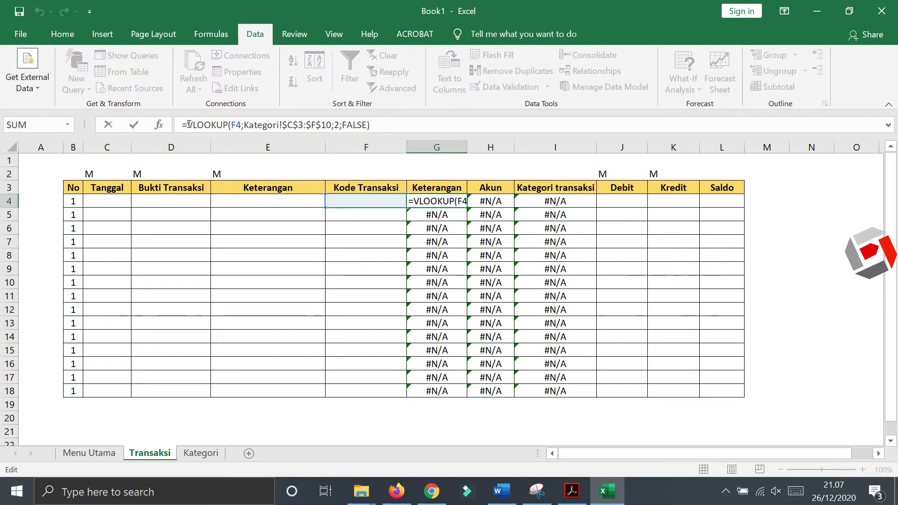
text(IFNA)
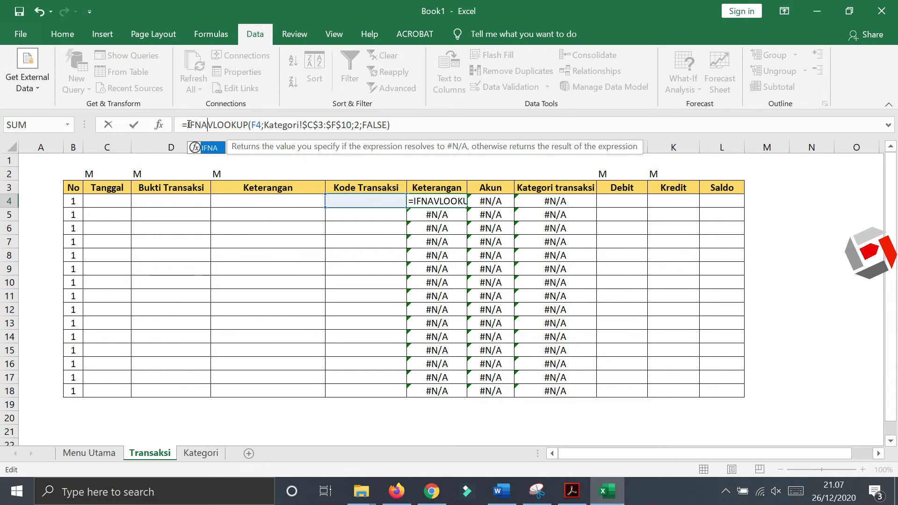
text(()
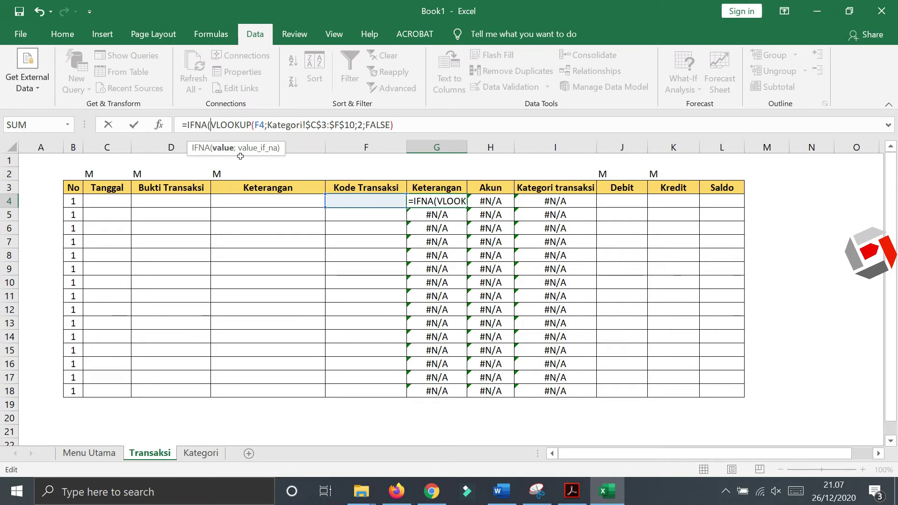
click(409, 123)
text(;)
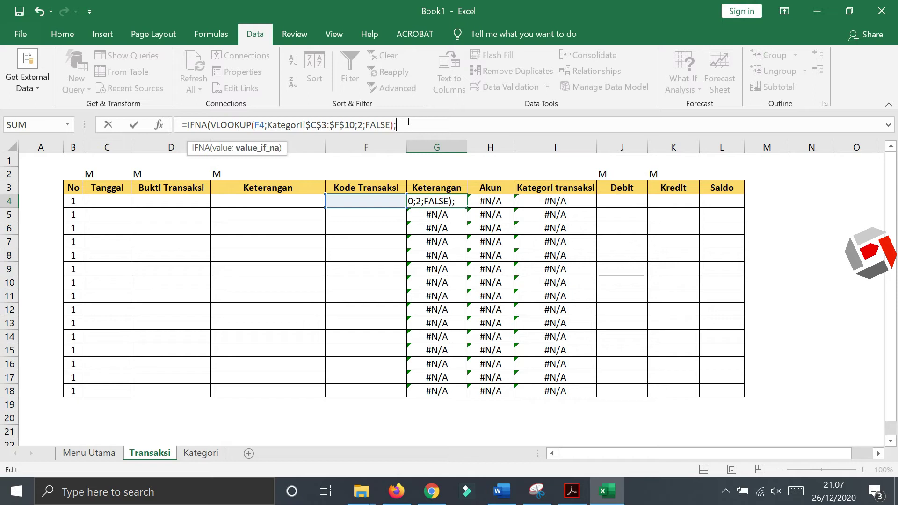
text("")
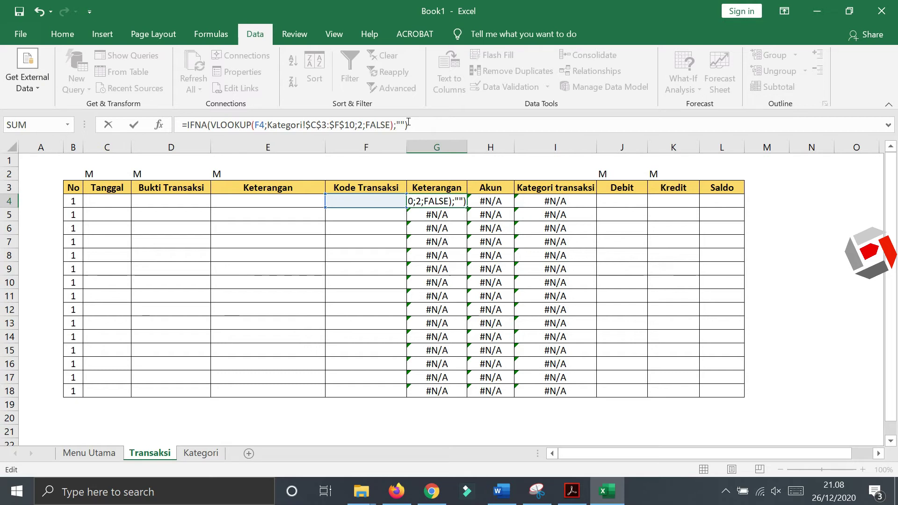
key(Return)
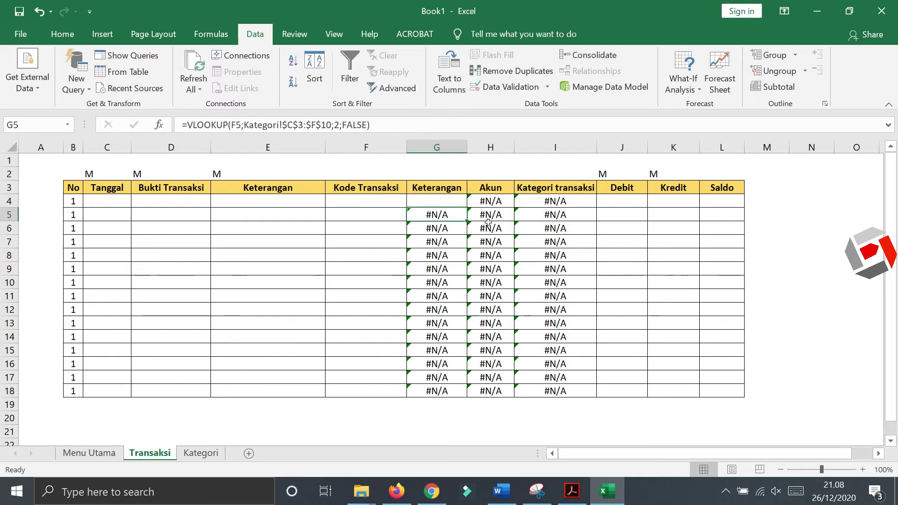
Step: Wrap H4's Akun lookup in IFNA(...;"") as well
click(491, 202)
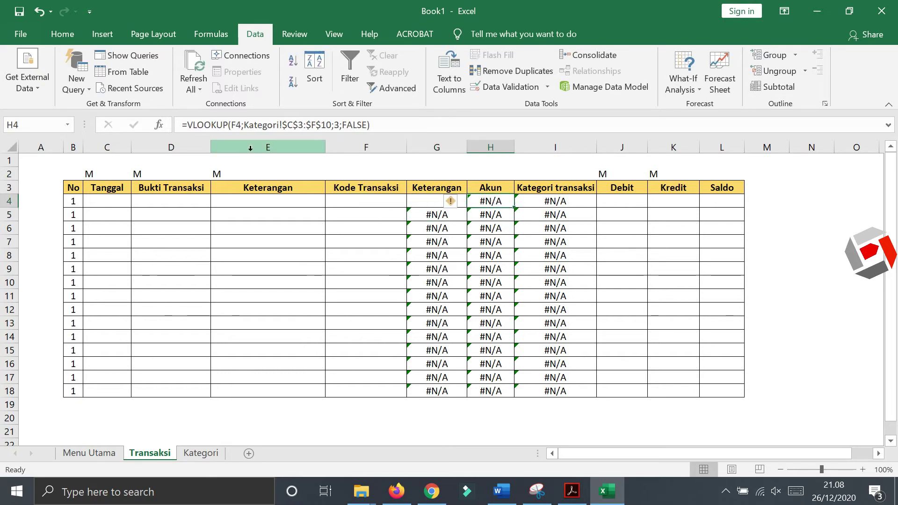
click(188, 126)
text(IFNA)
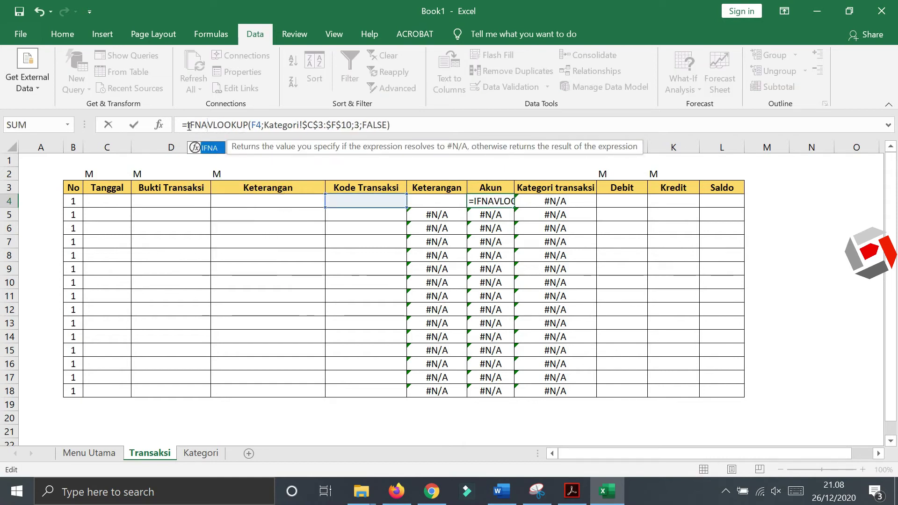
text(()
click(416, 123)
text(;""))
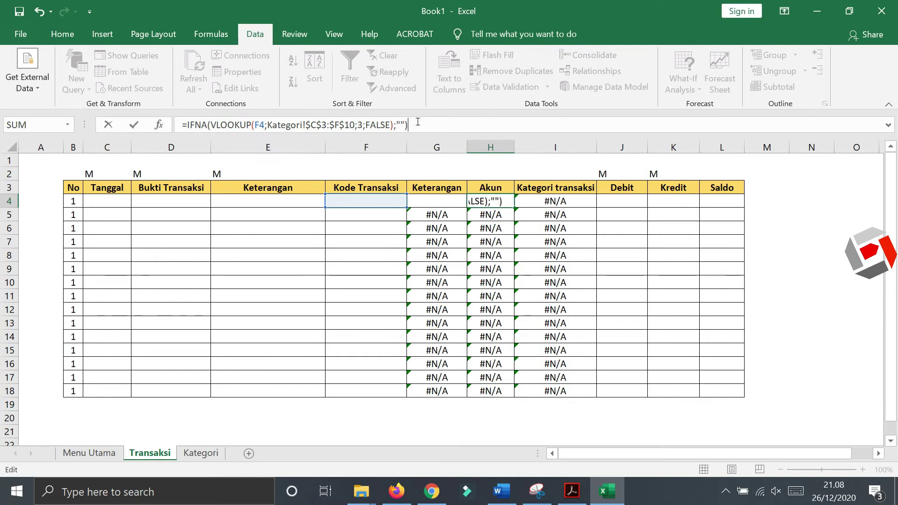
key(Return)
Step: Add the IFNA wrapper to I4's Kategori transaksi lookup
click(550, 211)
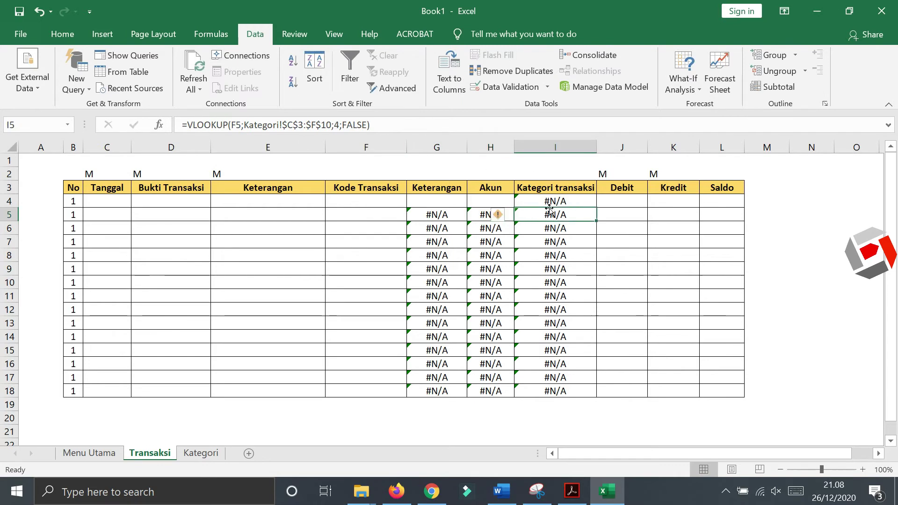
click(534, 202)
click(189, 125)
text(IFNA()
click(432, 120)
text(;""))
key(Return)
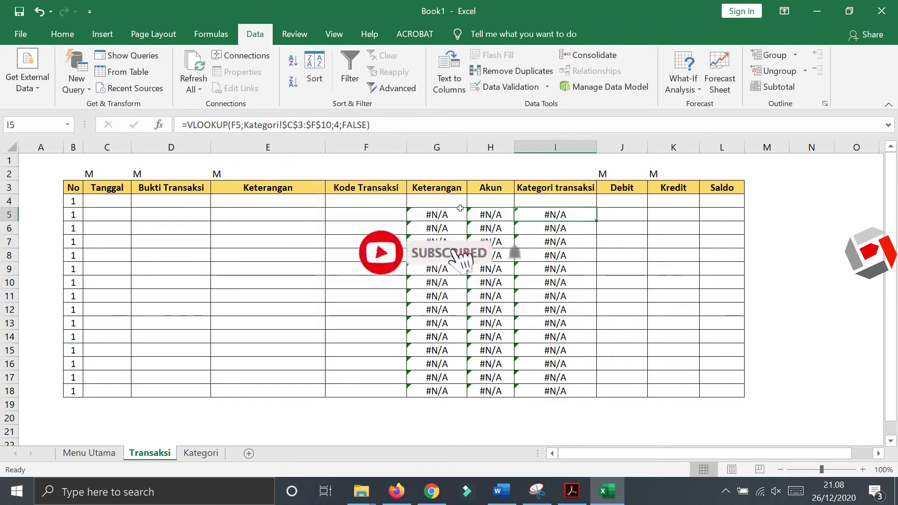
Step: Fill the IFNA-wrapped G4:I4 lookups down through row 18
drag(460, 205, 573, 197)
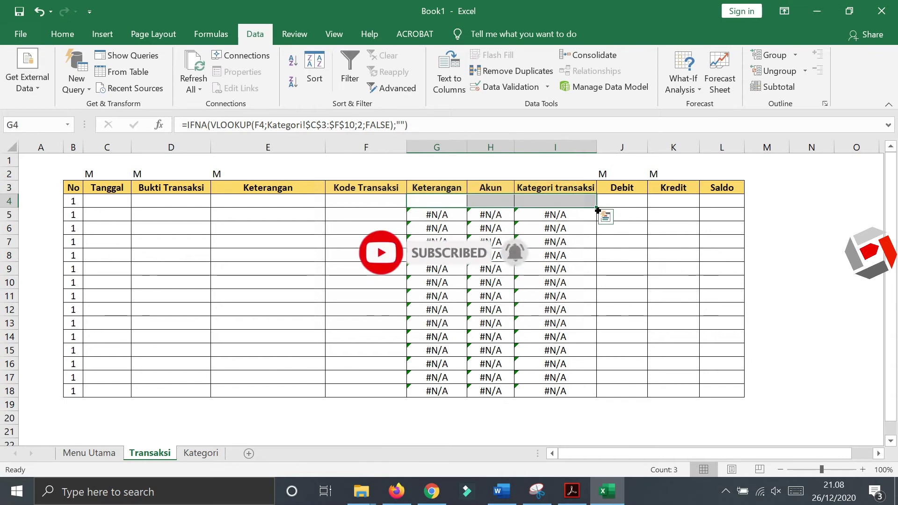
drag(597, 206, 556, 392)
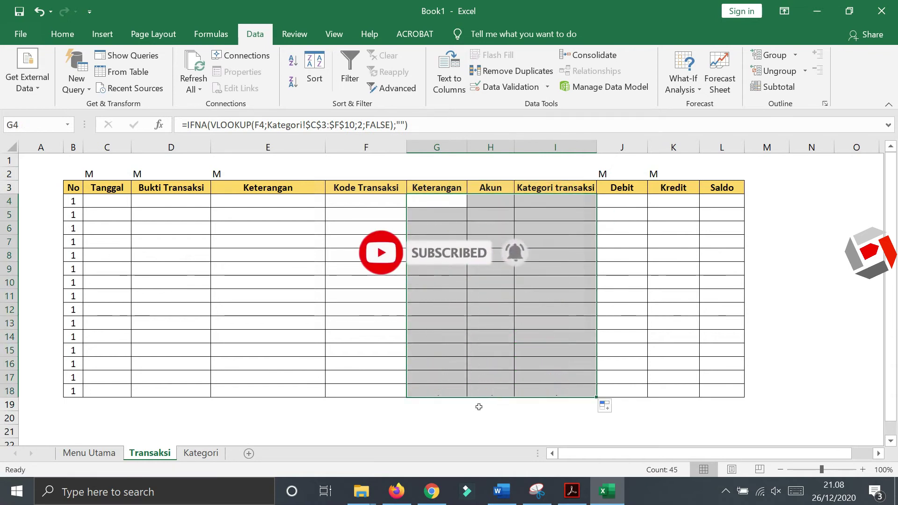
click(767, 282)
click(817, 342)
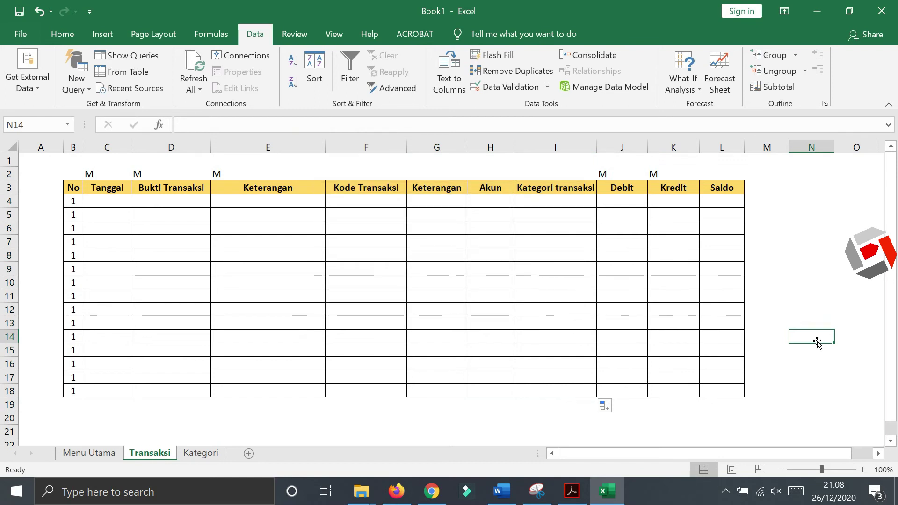
Step: Enter the date 26-12-2020 in C4 and autofit column C
click(114, 202)
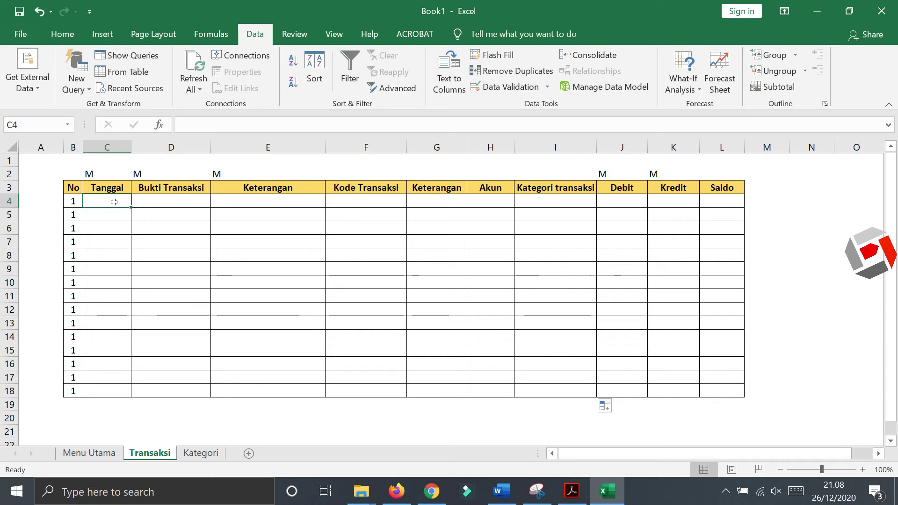
text(26)
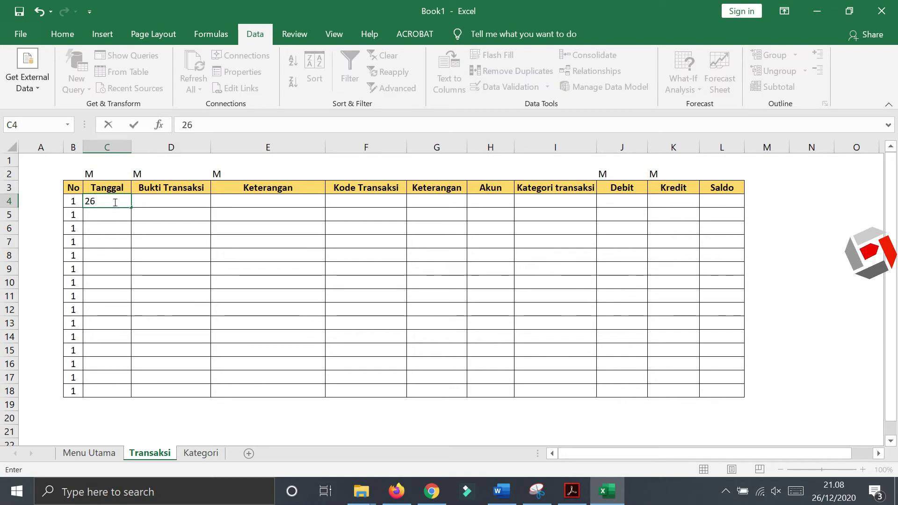
text(-12-)
text(2020)
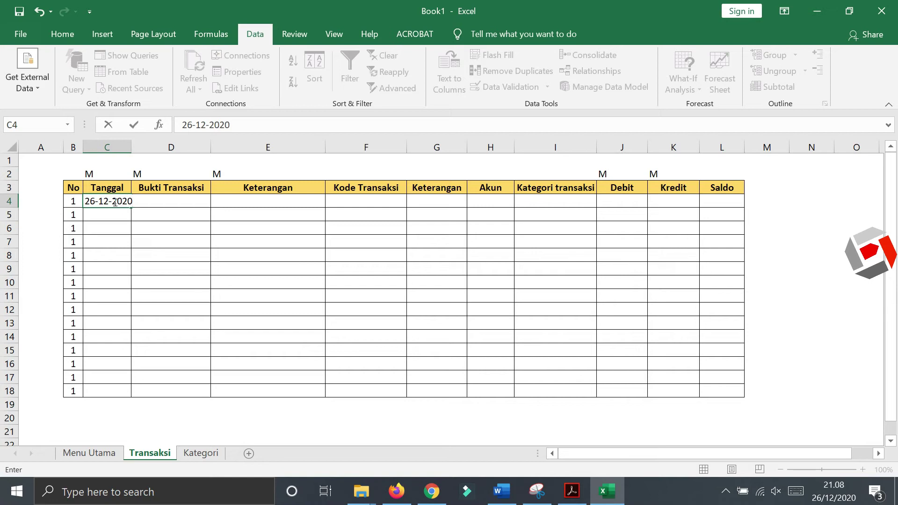
key(Return)
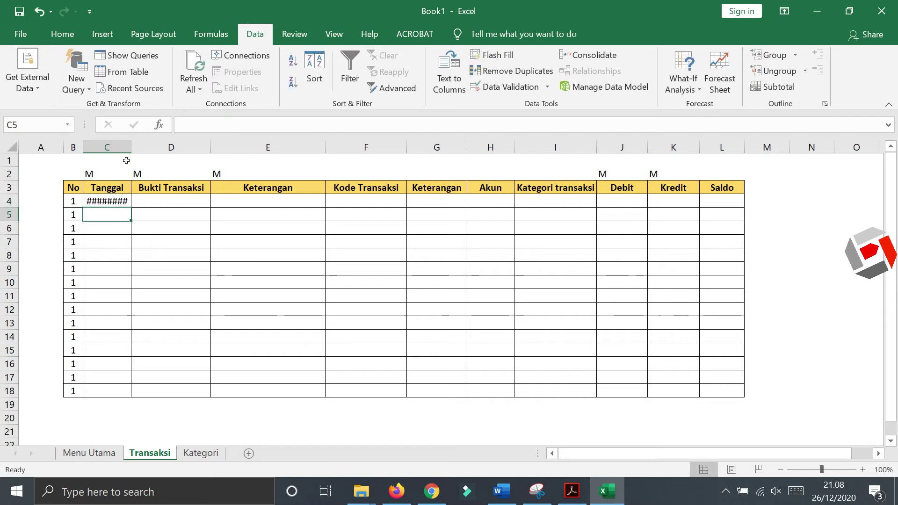
double_click(131, 147)
click(149, 238)
Step: Enter 120 in D4 and 'Pembelian ATK' in E4
click(168, 203)
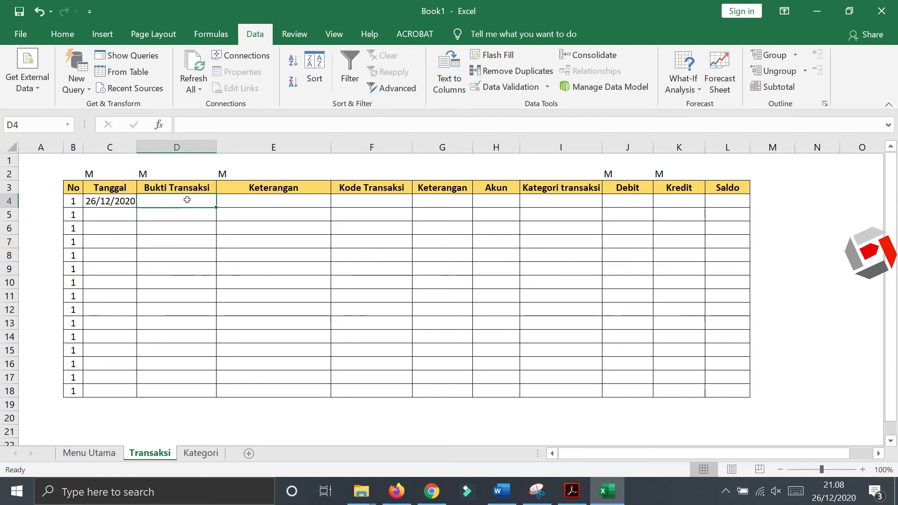
text(1001)
key(BackSpace)
key(BackSpace)
key(BackSpace)
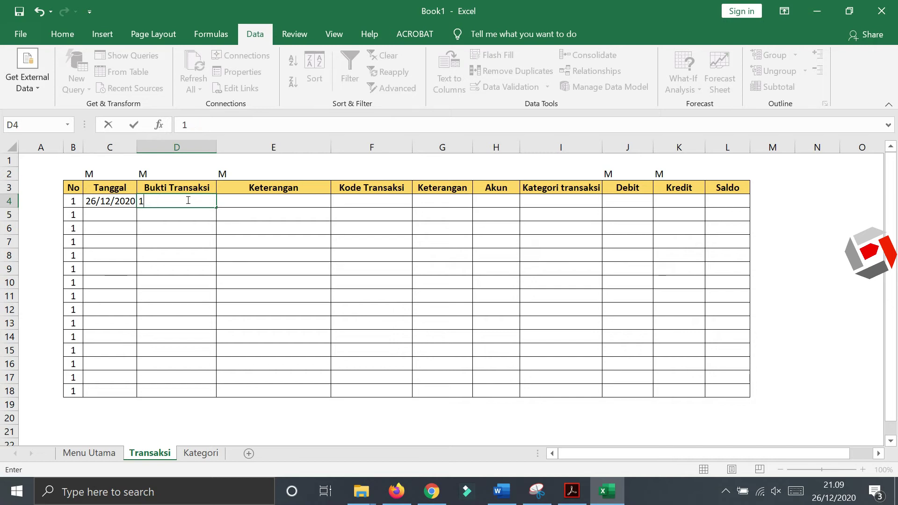
text(120)
click(207, 230)
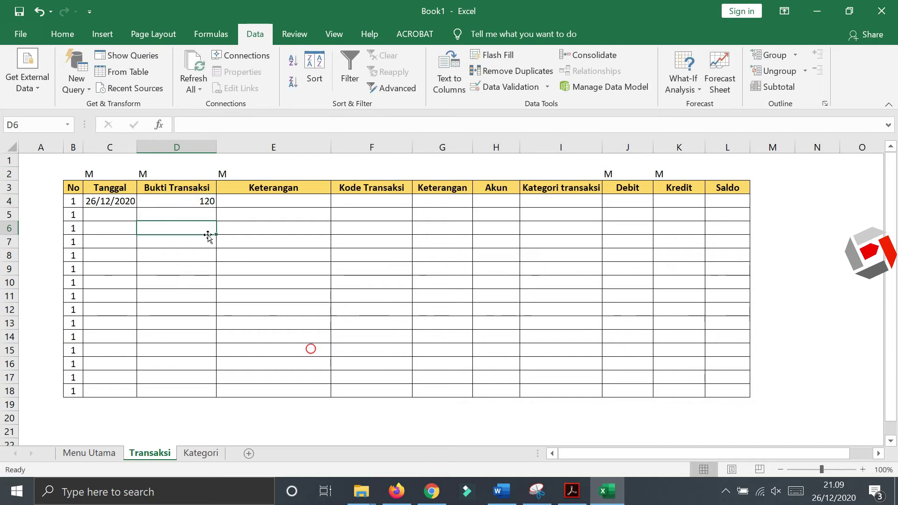
double_click(254, 201)
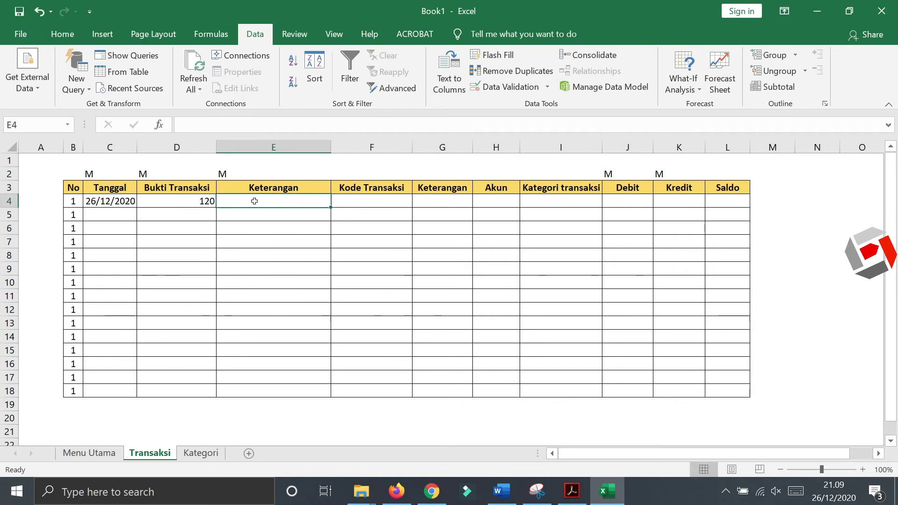
text(Pembelian )
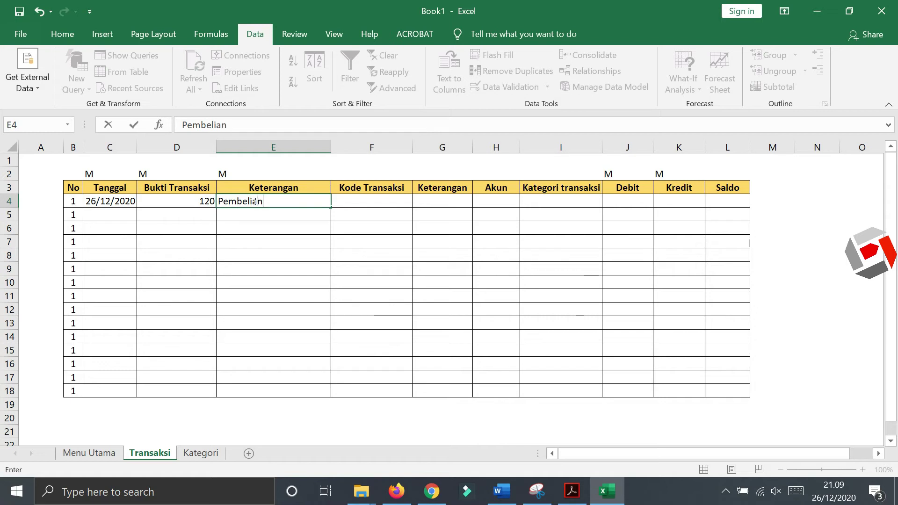
text(ATK)
click(352, 334)
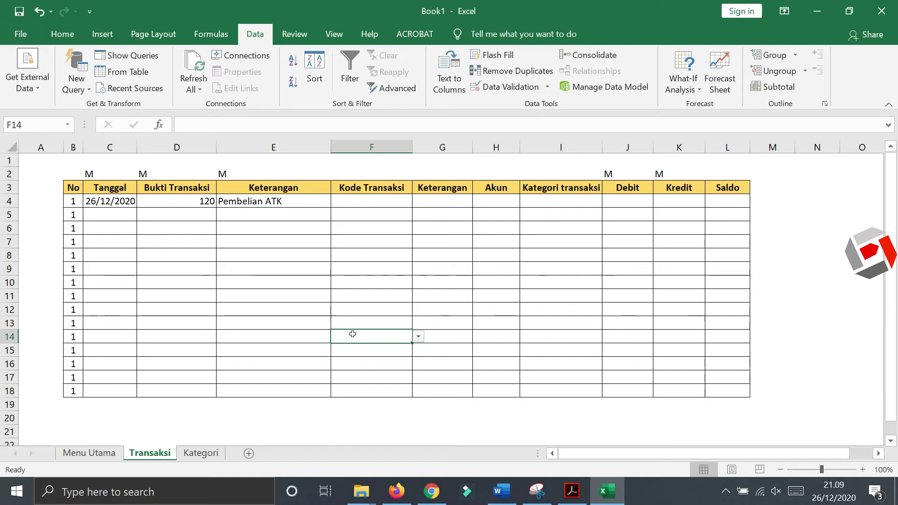
Step: Clear D4 and change E4's description to 'Saldo awal'
click(200, 203)
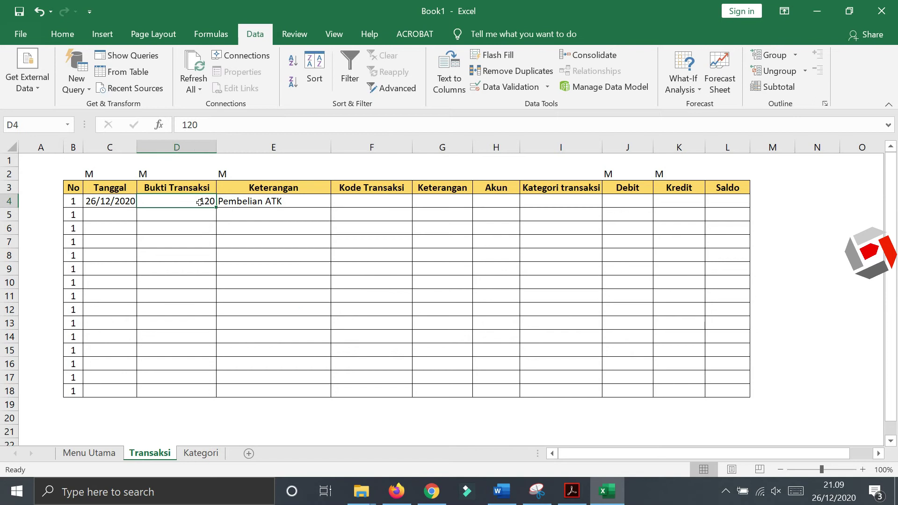
key(Delete)
click(260, 200)
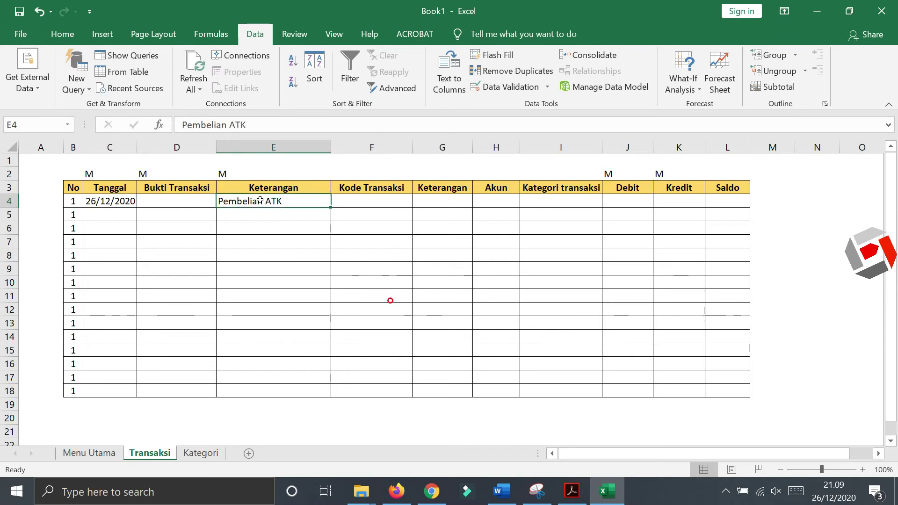
text(Sad)
key(BackSpace)
text(ldo awal)
Step: Pick transaction code 1001 in F4 for the Saldo awal row so its lookups fill in
click(323, 255)
click(349, 277)
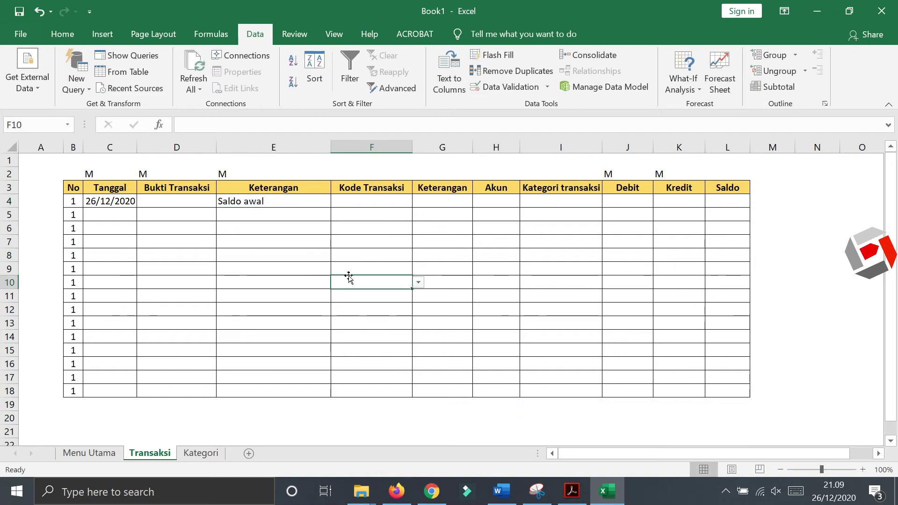
click(399, 202)
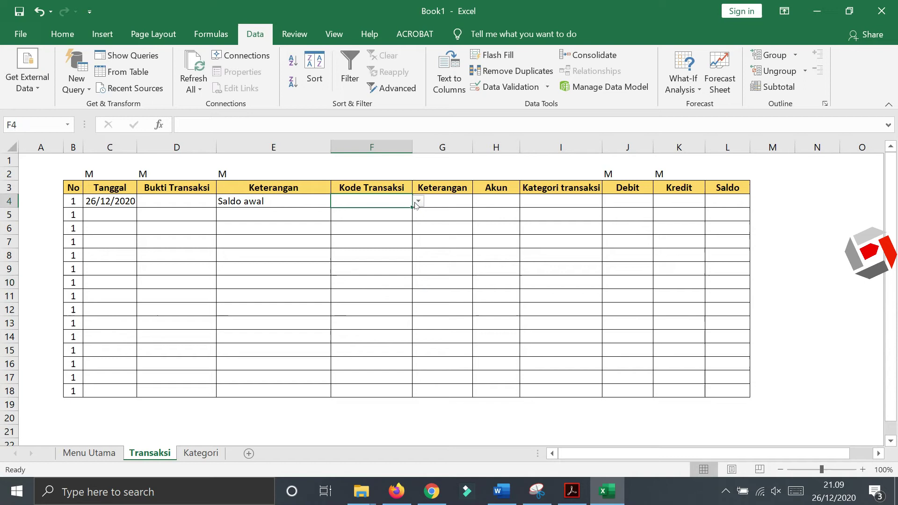
click(417, 202)
click(404, 214)
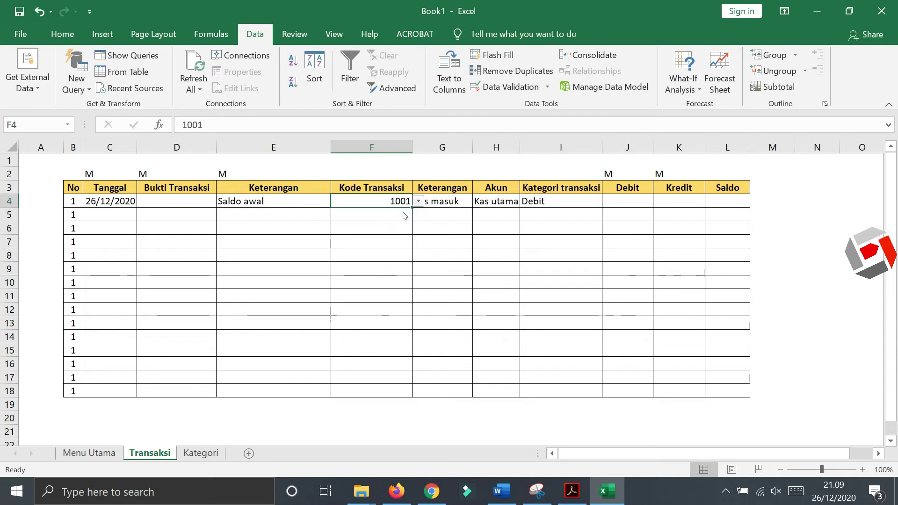
click(448, 235)
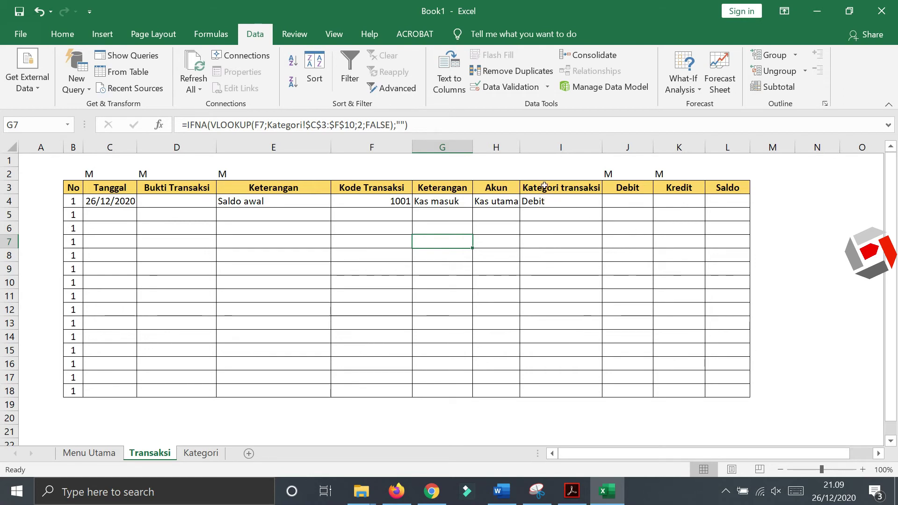
Step: Centre the text in the Kategori transaksi column I
click(550, 148)
click(69, 38)
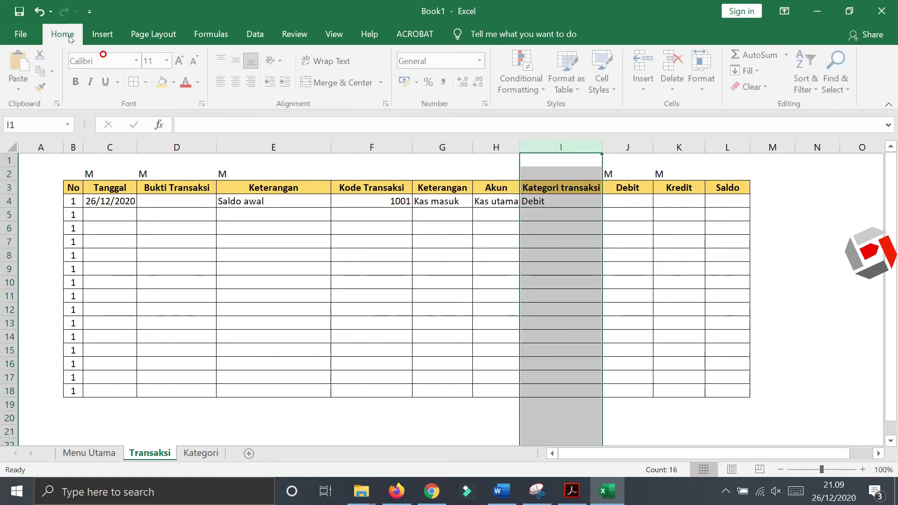
click(236, 83)
click(627, 241)
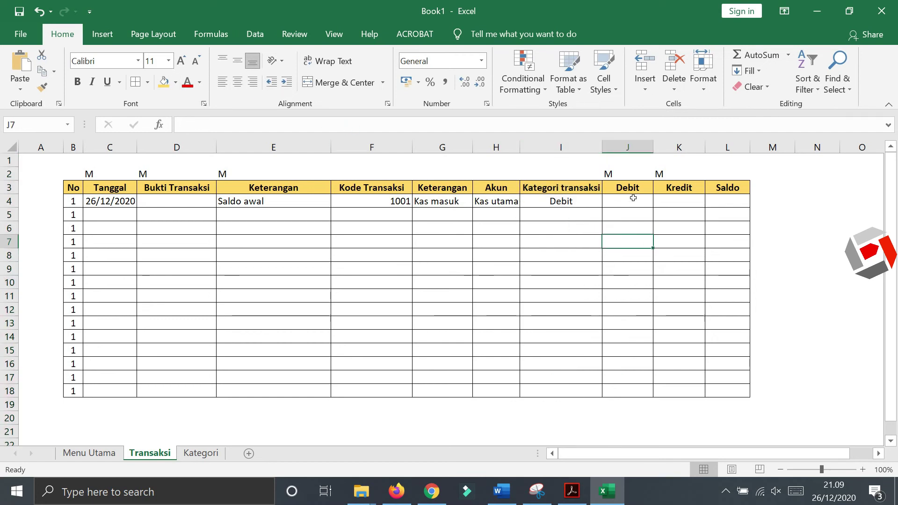
click(626, 186)
click(678, 199)
click(662, 256)
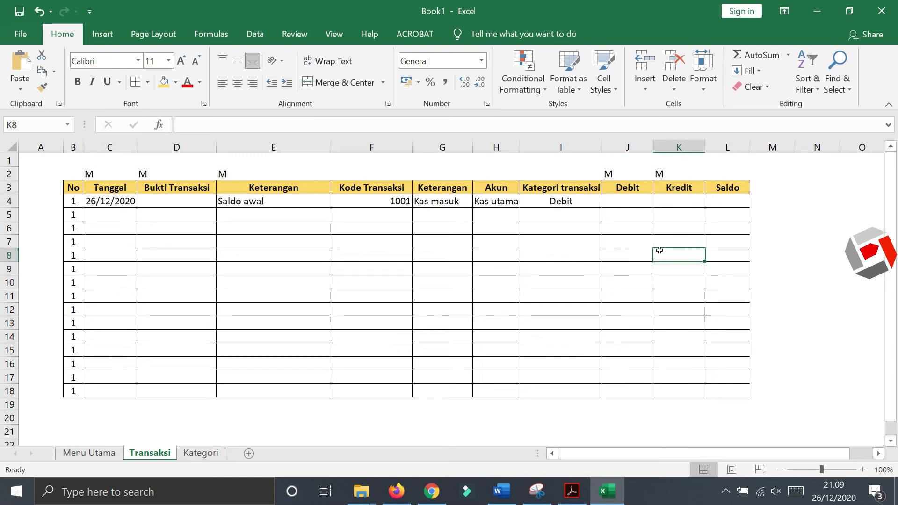
Step: Enter a Debit of 5000000 in J4, then select the money cells J4:L18
click(628, 197)
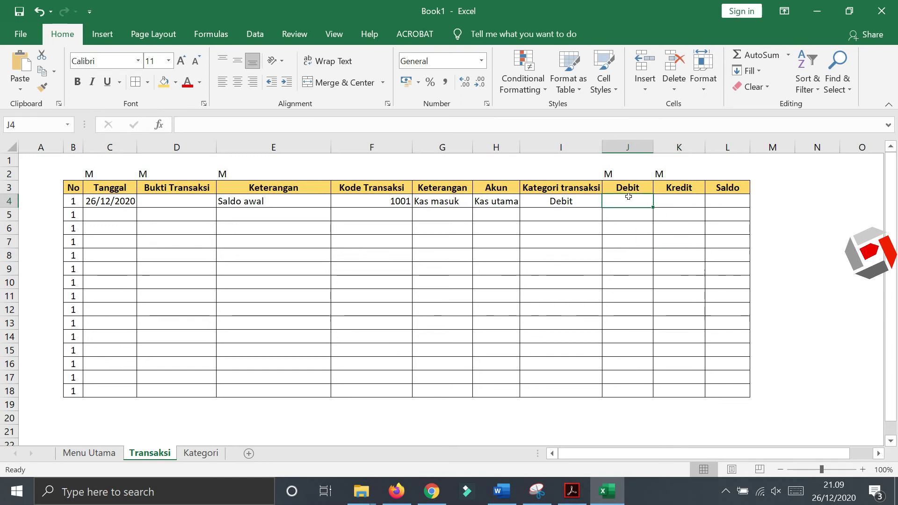
text(5000000)
key(Return)
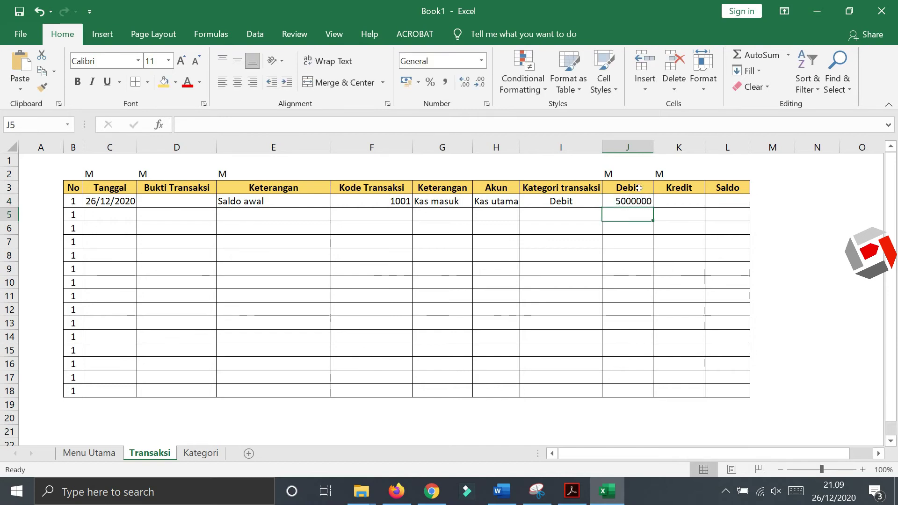
drag(635, 202, 728, 392)
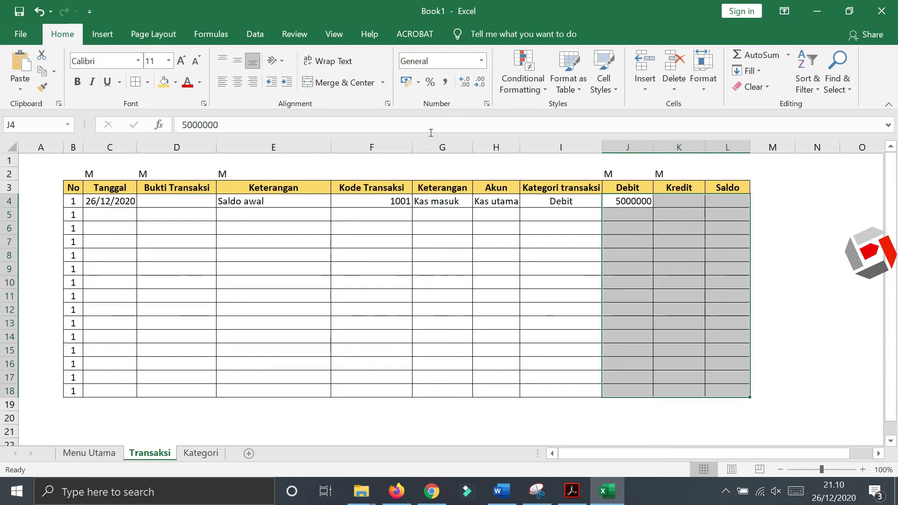
click(482, 61)
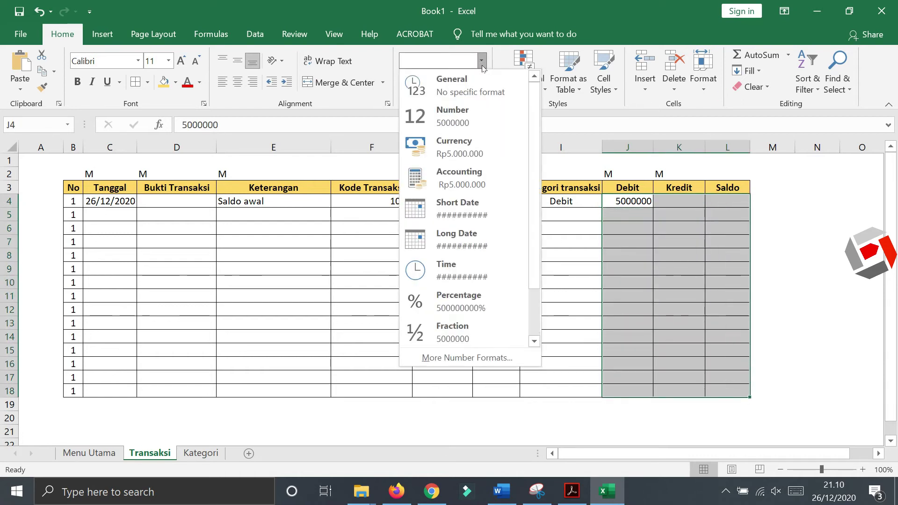
Step: Apply Accounting format to J4:L18 so J4 reads Rp5.000.000, and resize the Debit, Kredit and Saldo columns
click(478, 189)
click(679, 256)
double_click(653, 146)
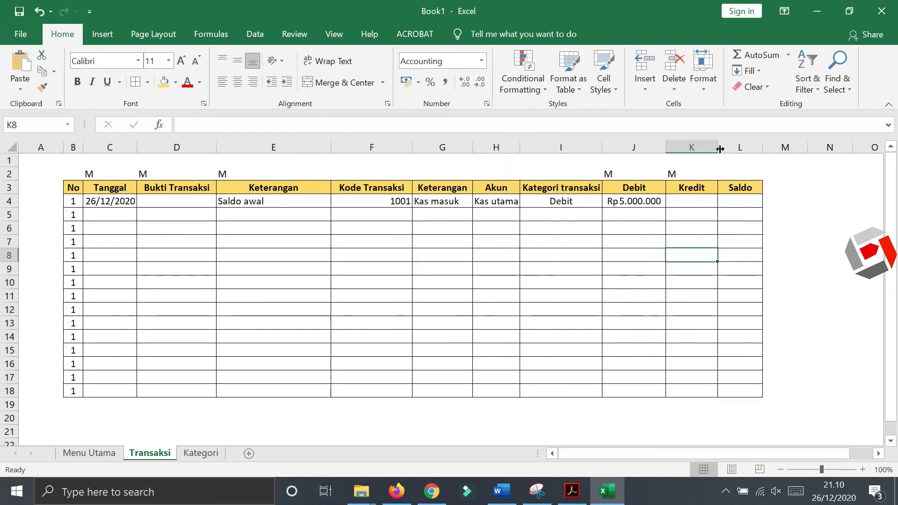
double_click(719, 148)
drag(699, 149, 807, 149)
click(825, 242)
click(645, 406)
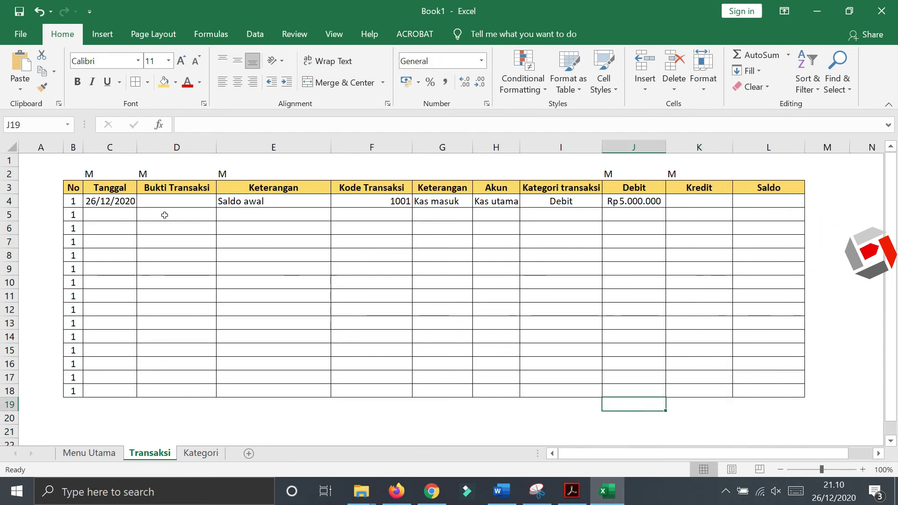
Step: Copy the 26/12/2020 date from C4 into C5 and C6
click(119, 203)
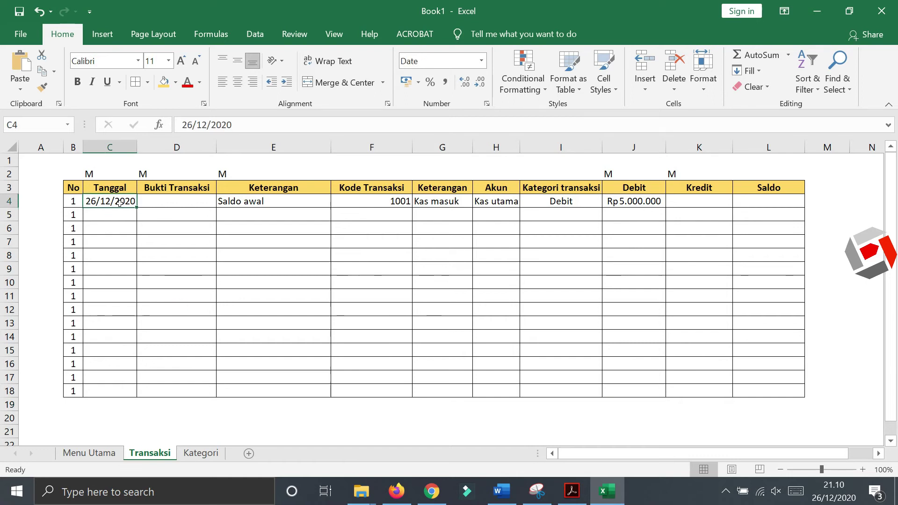
key(ctrl+c)
drag(113, 215, 114, 227)
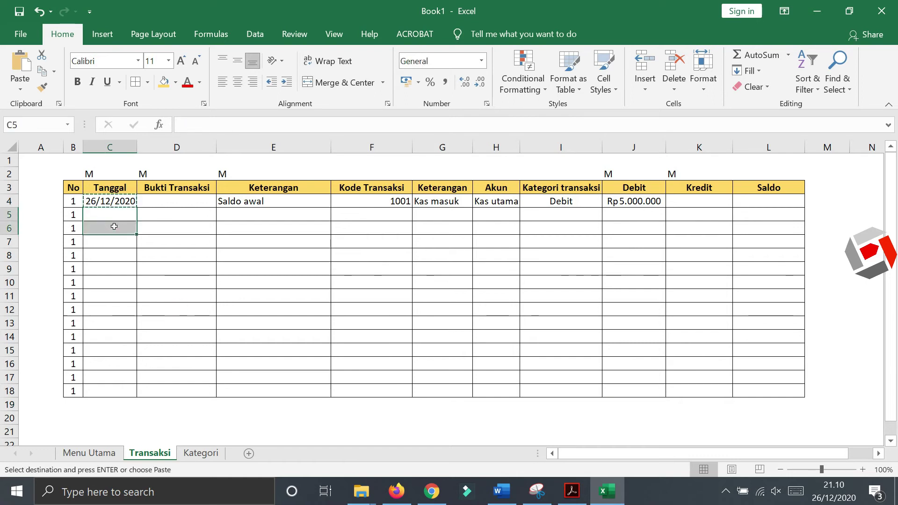
key(ctrl+v)
click(259, 254)
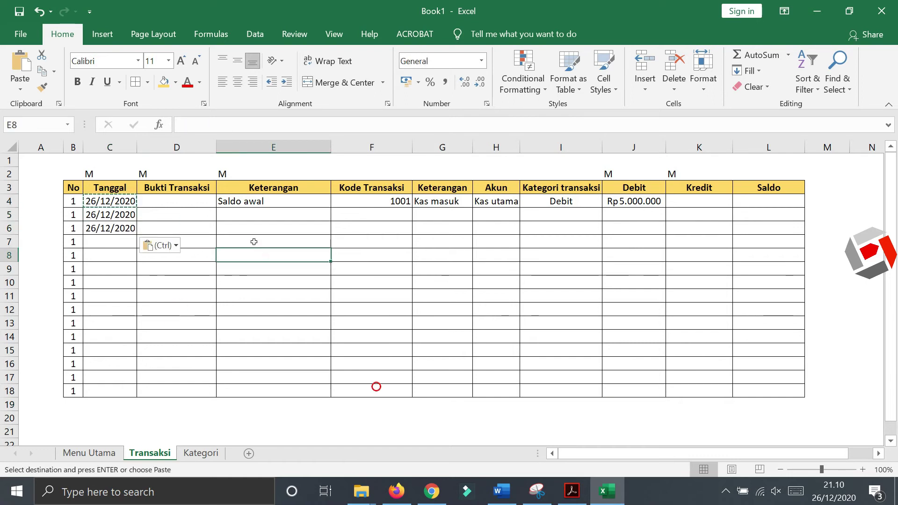
Step: Enter Bukti 120 in D5 and the description Pembelian ATK in E5
click(199, 214)
text(120)
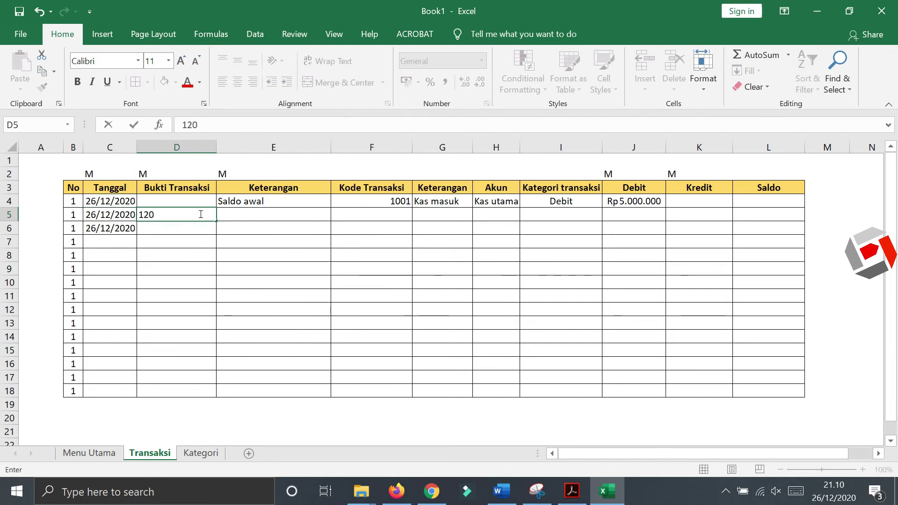
click(230, 215)
text(Pembelian ATK)
key(Return)
click(421, 295)
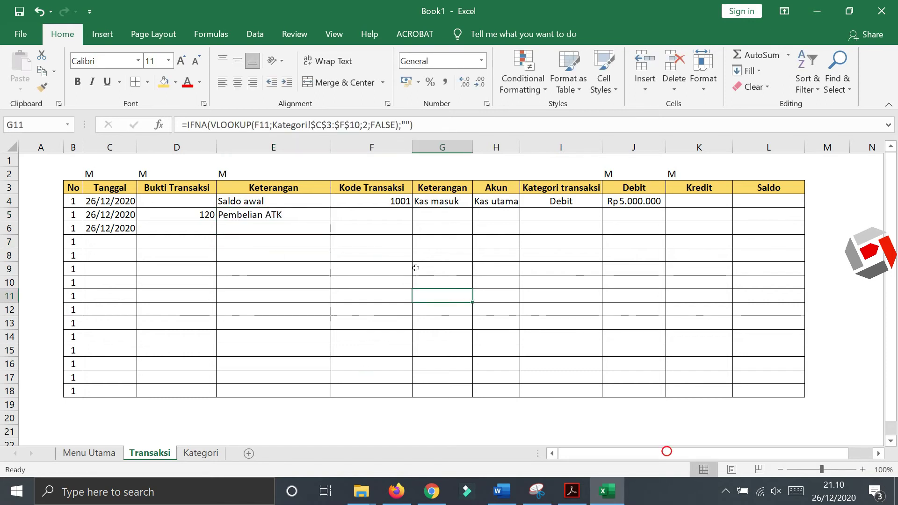
Step: Choose transaction code 1002 from F5's dropdown list
click(401, 217)
click(418, 215)
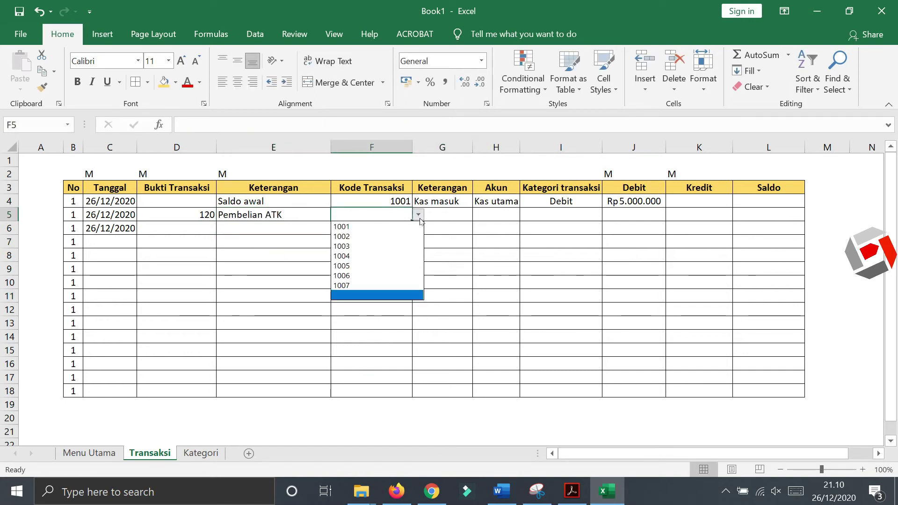
click(386, 237)
click(461, 253)
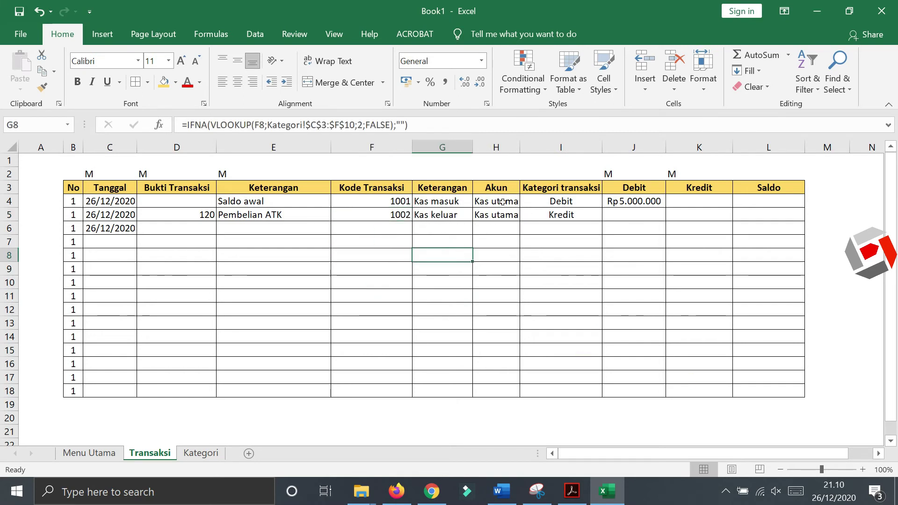
click(564, 249)
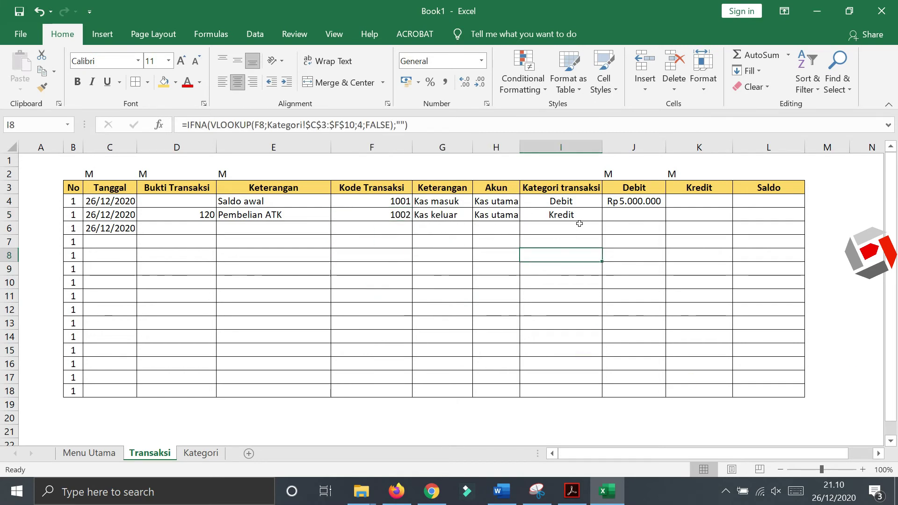
Step: Enter a Kredit of 1.000.000 in K5
click(693, 214)
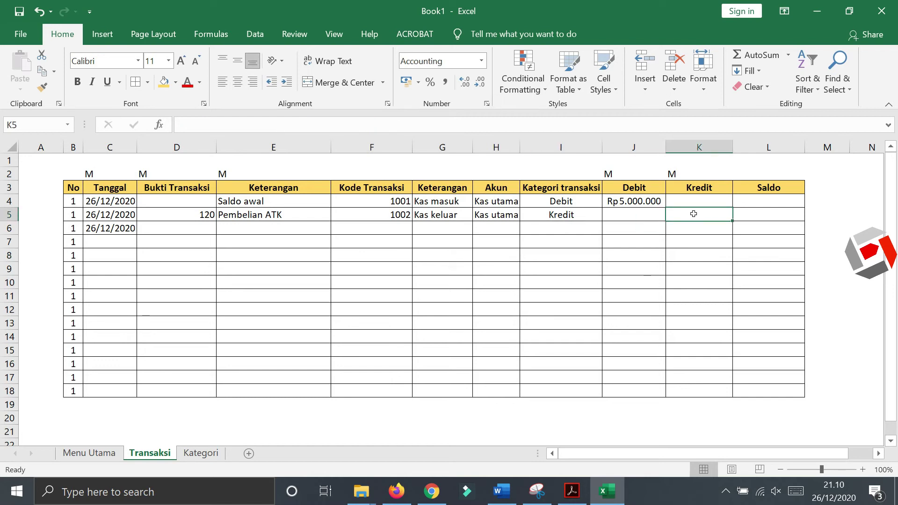
text(1.000.)
text(0)
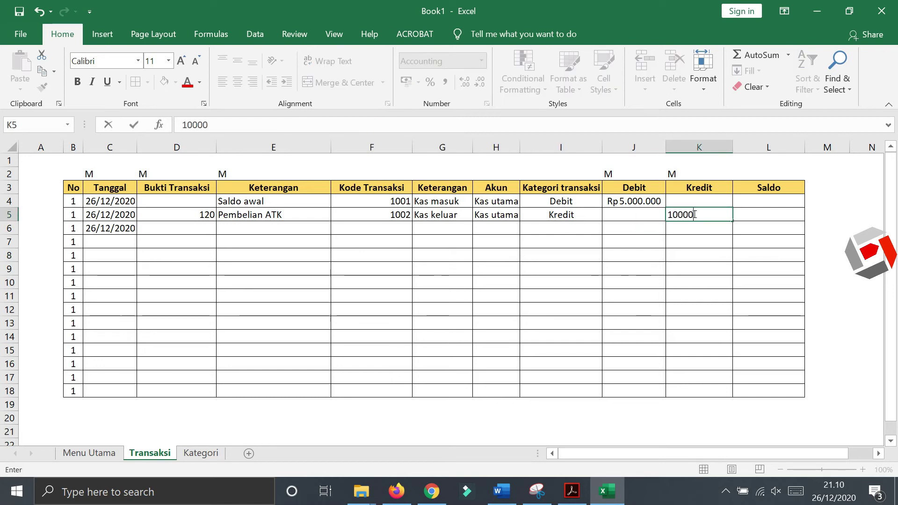
text(00)
key(Return)
click(535, 289)
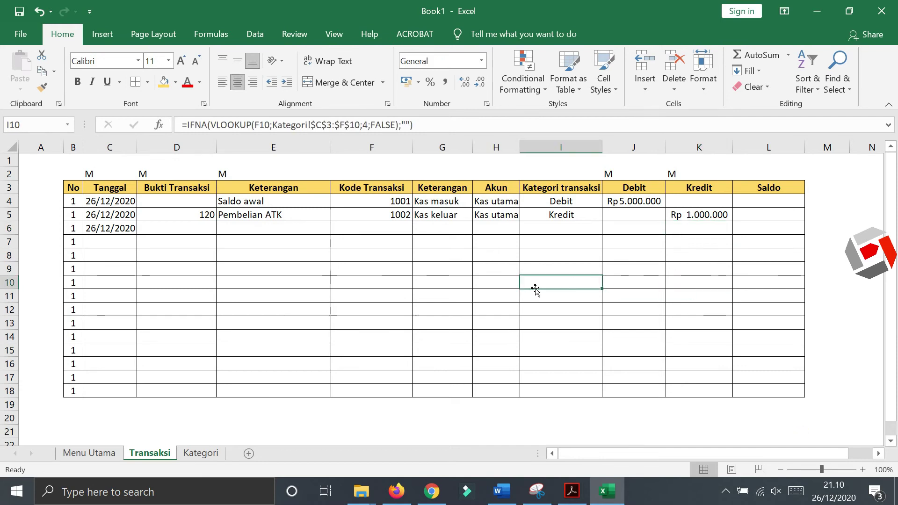
click(762, 332)
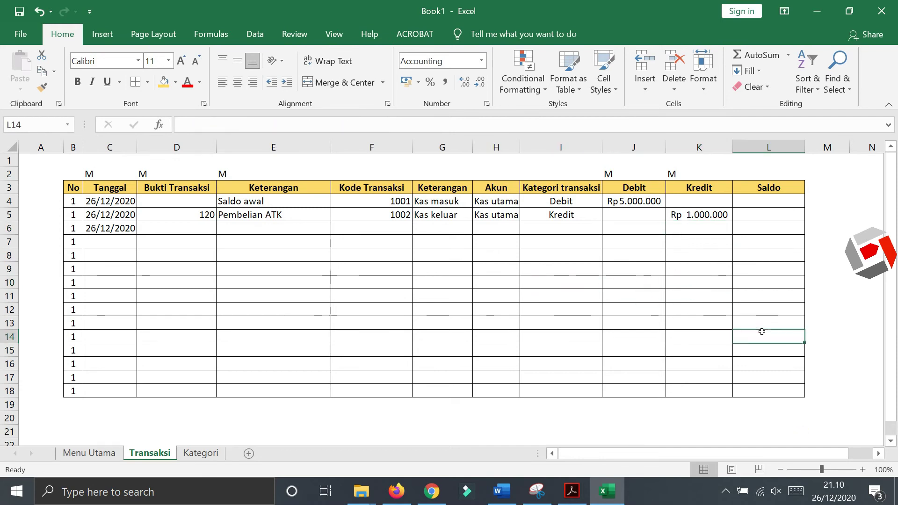
Step: Set the opening balance in L4 to =J4-K4
click(759, 198)
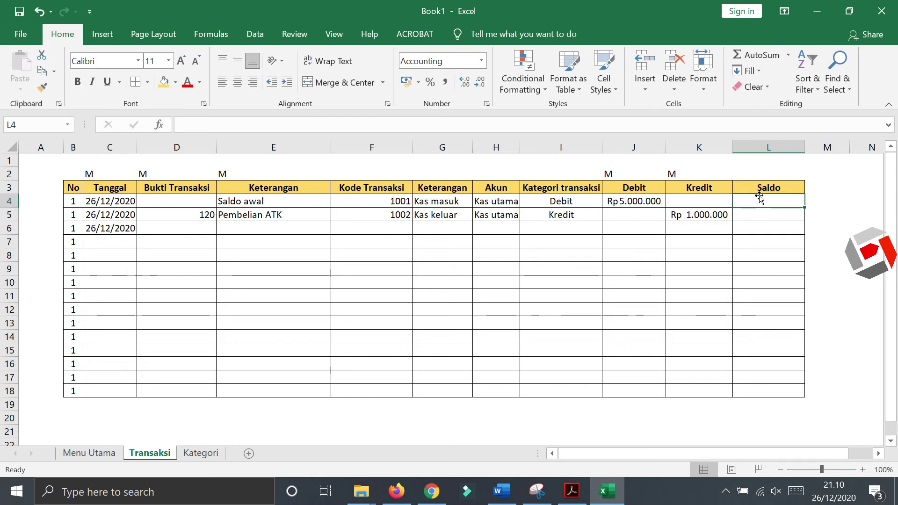
text(=)
click(632, 200)
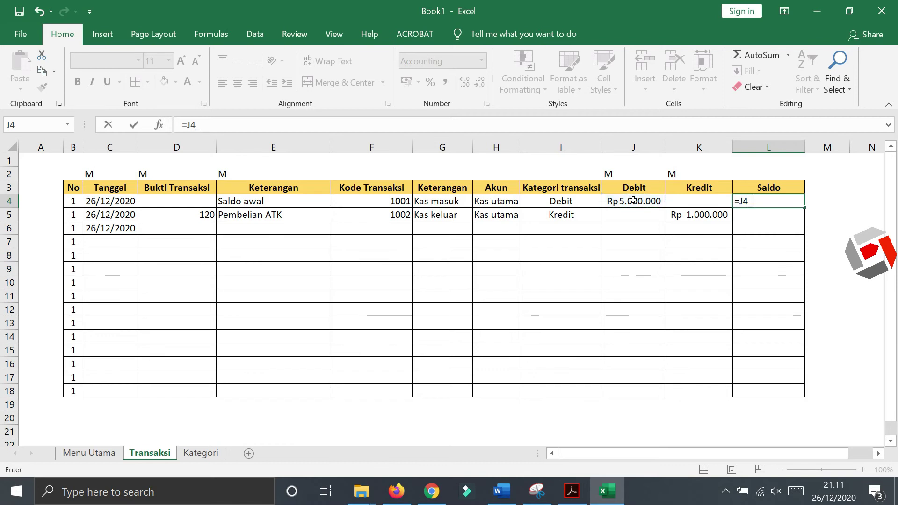
text(-)
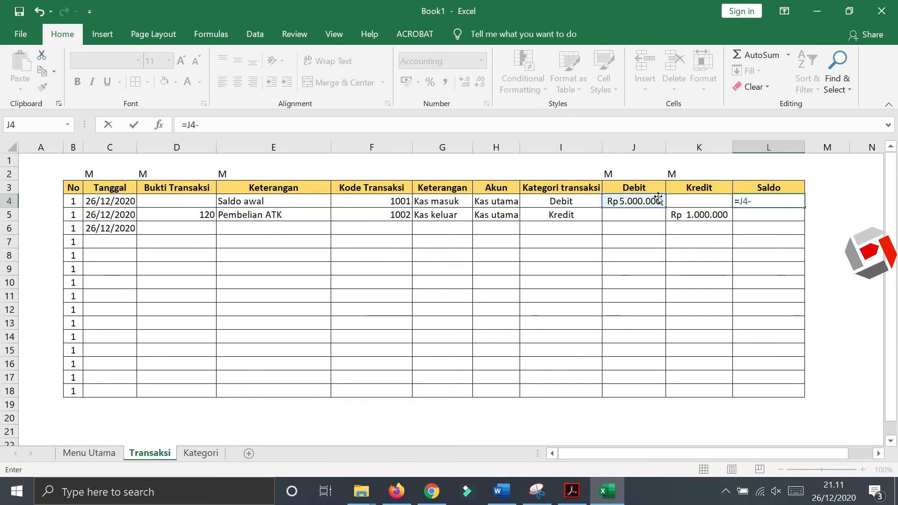
click(688, 201)
key(Return)
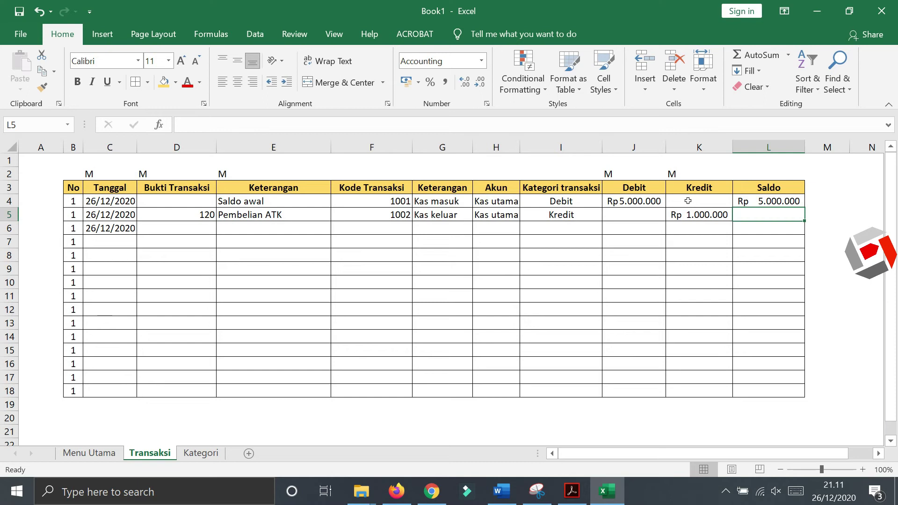
Step: Enter the running balance formula =L4+J5-K5 in L5
text(=)
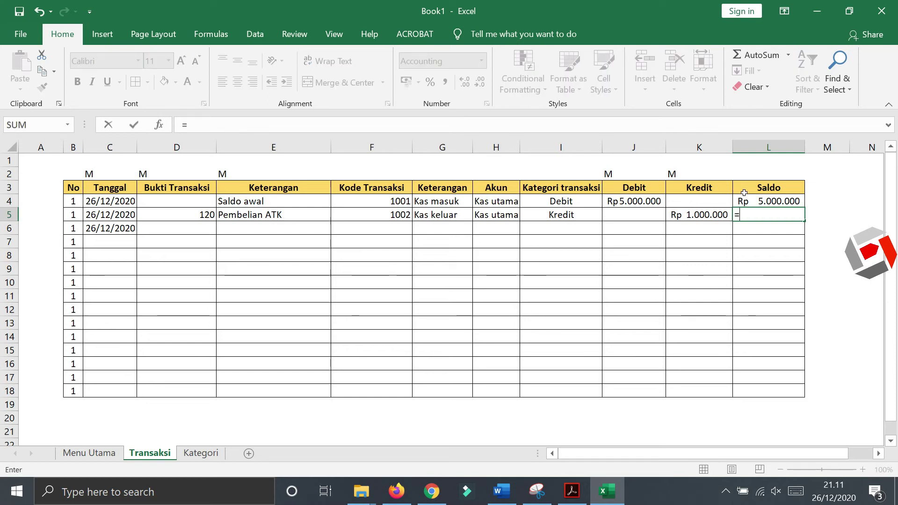
click(764, 200)
text(+)
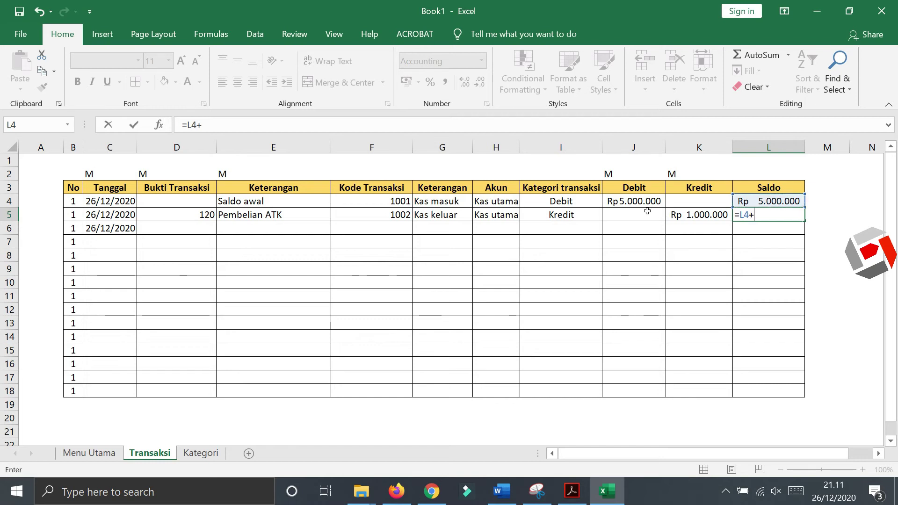
click(647, 211)
text(-)
click(702, 219)
key(Return)
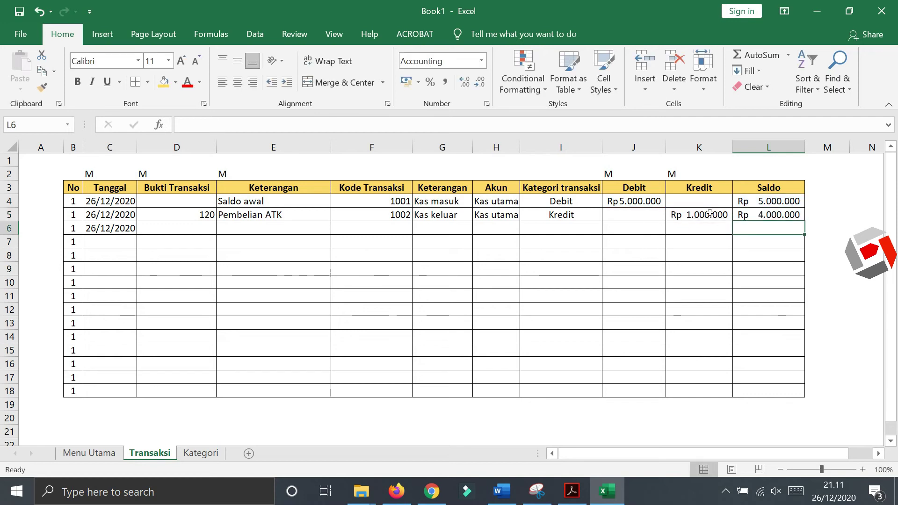
Step: Fill the L5 balance formula down to L18
click(783, 215)
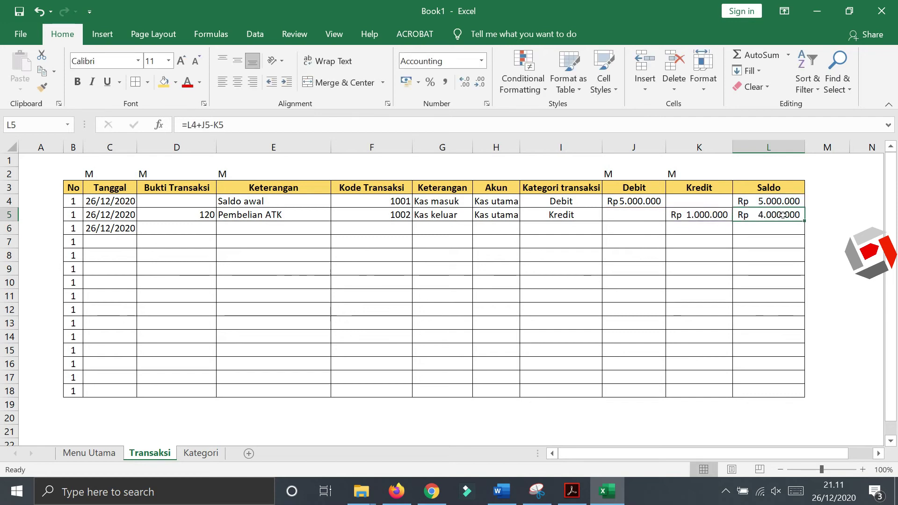
drag(804, 222, 781, 392)
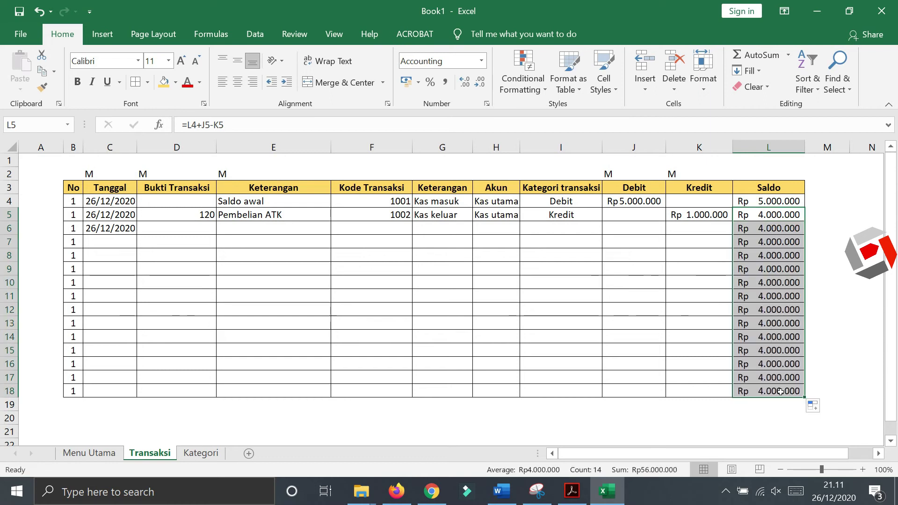
click(771, 388)
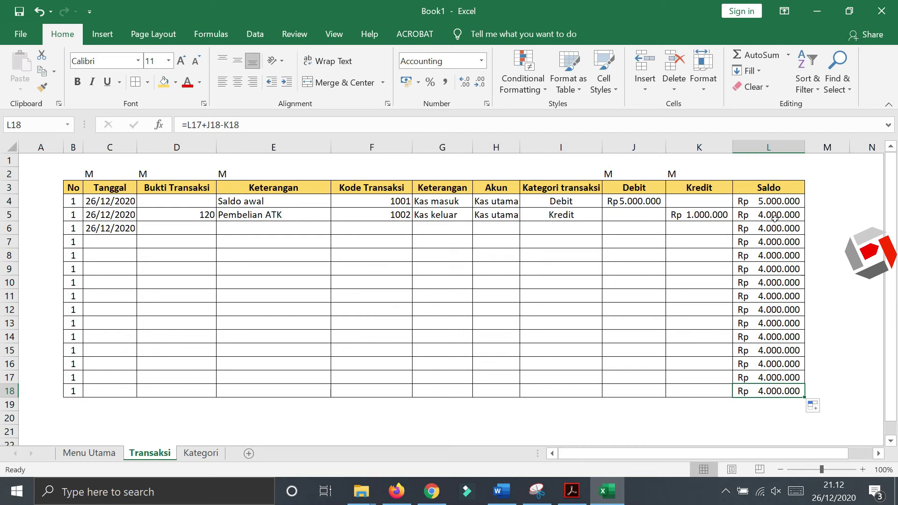
click(773, 218)
Step: Rewrite L5 as =IF(AND(J5="";K5="");"";L4+J5-K5)
click(185, 124)
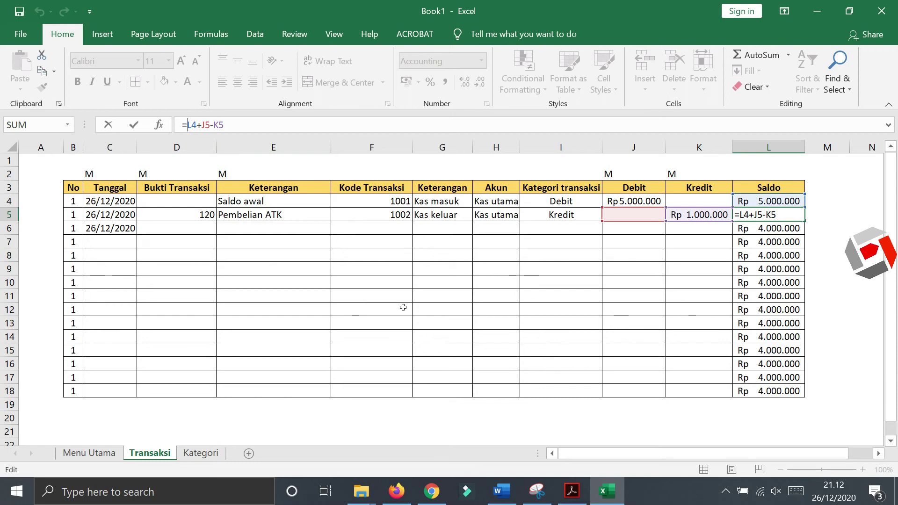
text(IF)
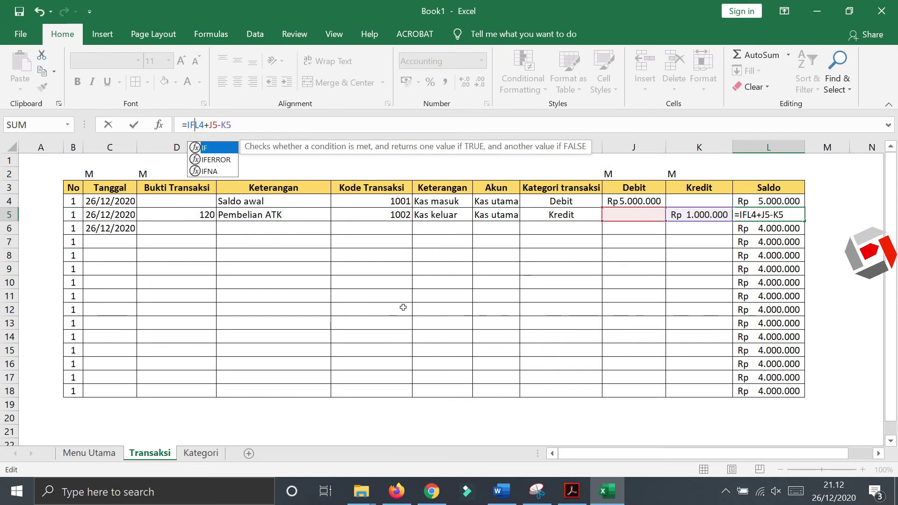
text(()
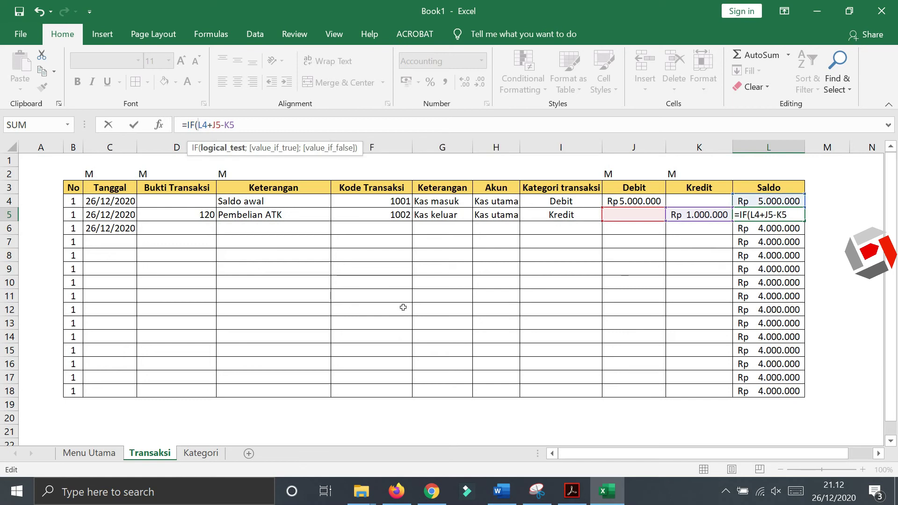
text(AND)
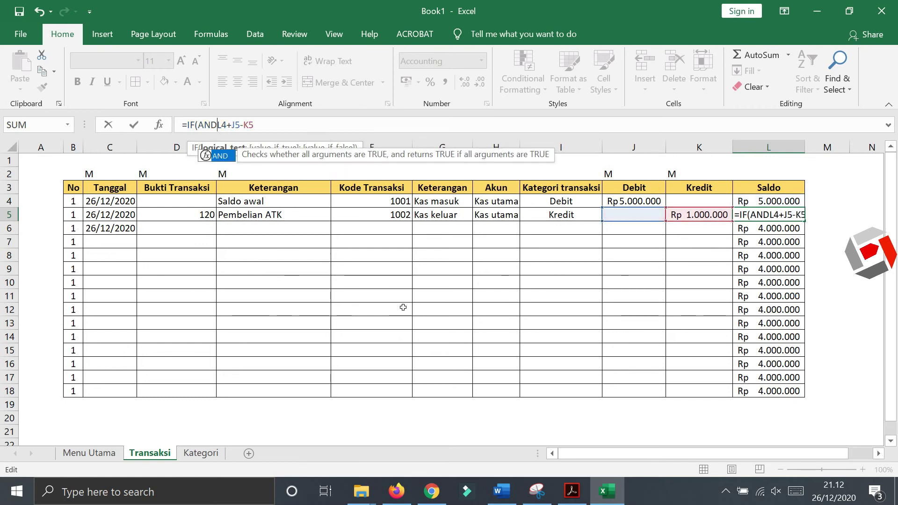
text(()
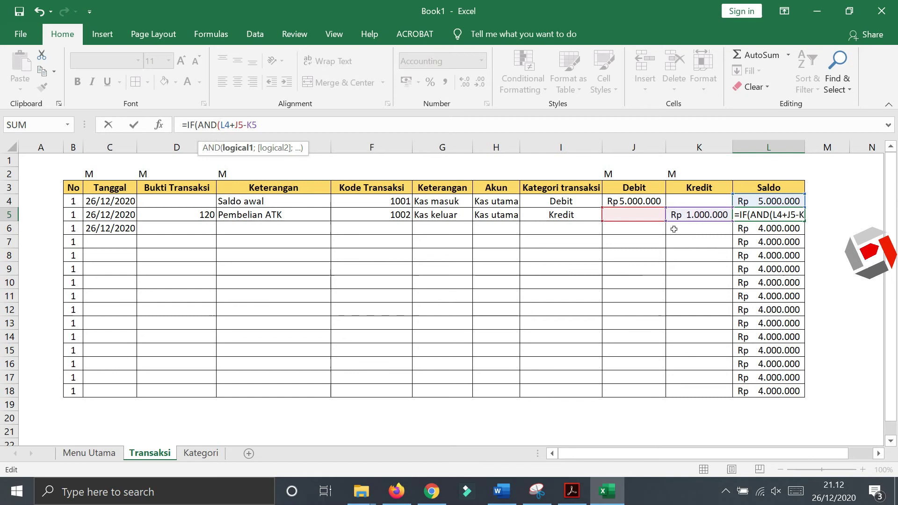
click(640, 211)
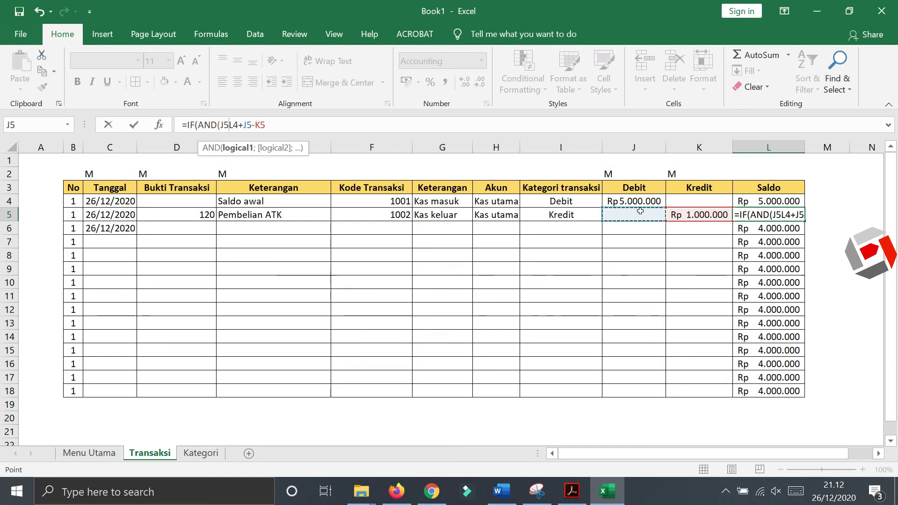
text(=)
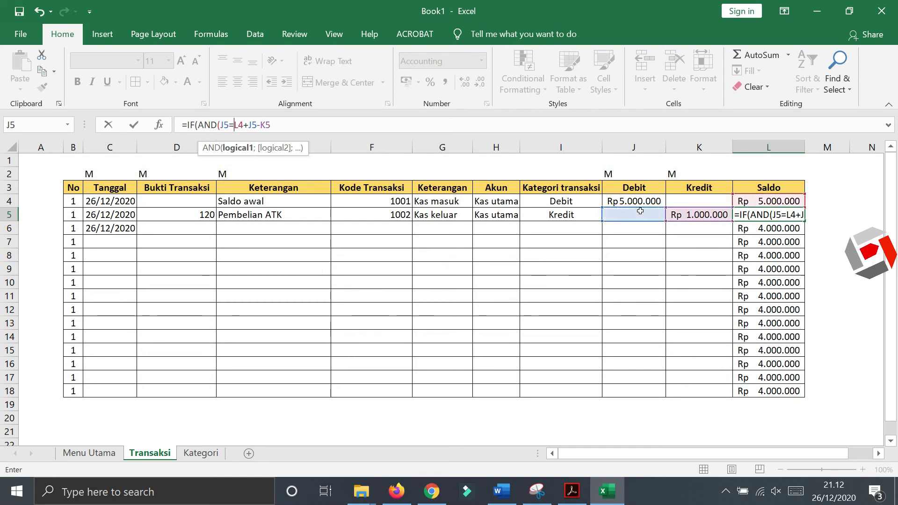
text(")
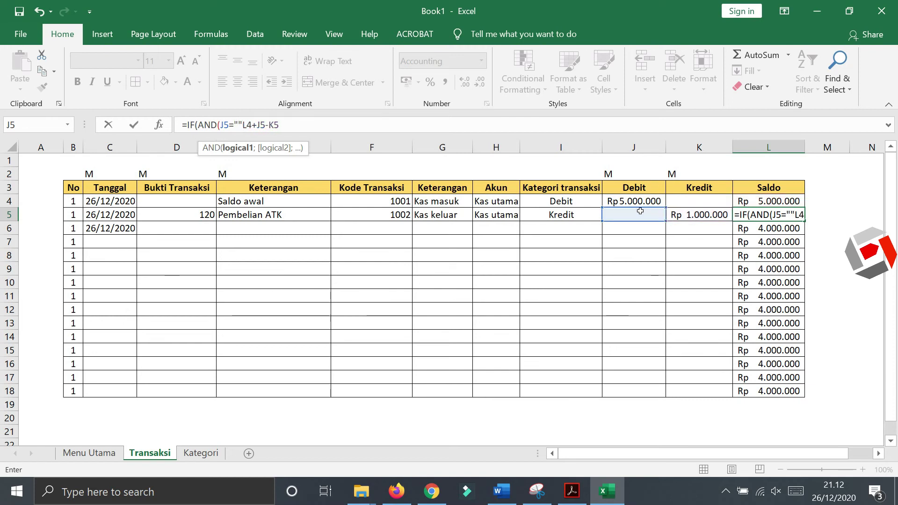
text(;)
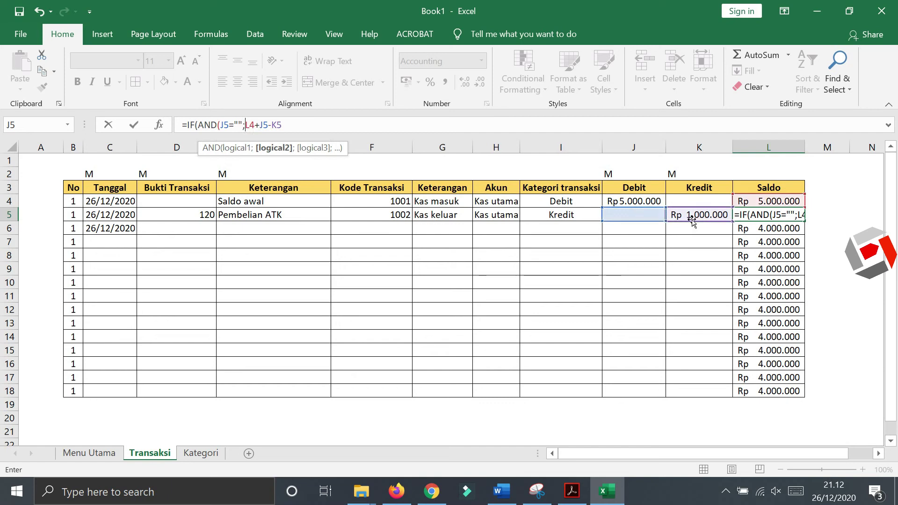
click(694, 214)
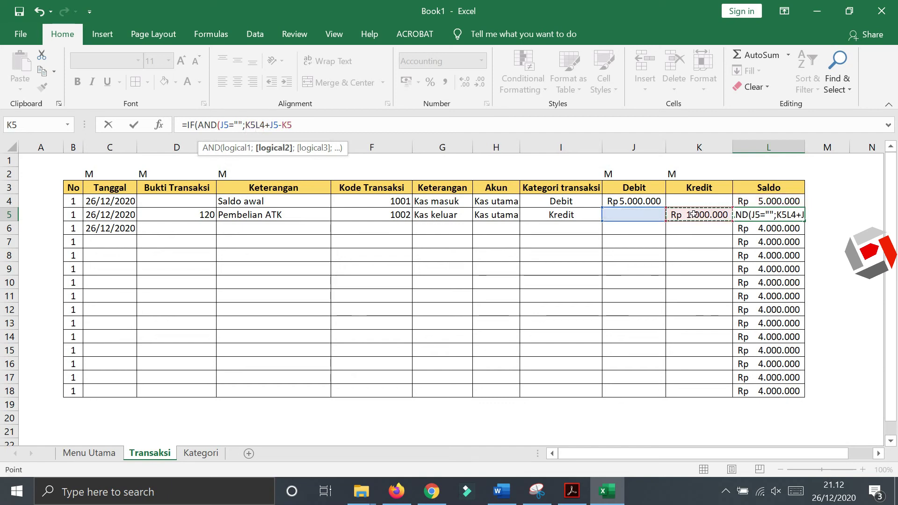
text(="")
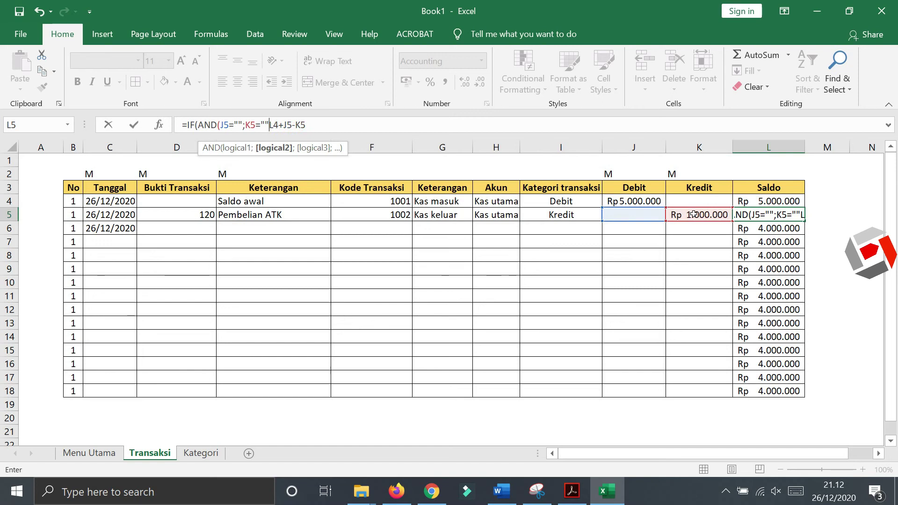
text())
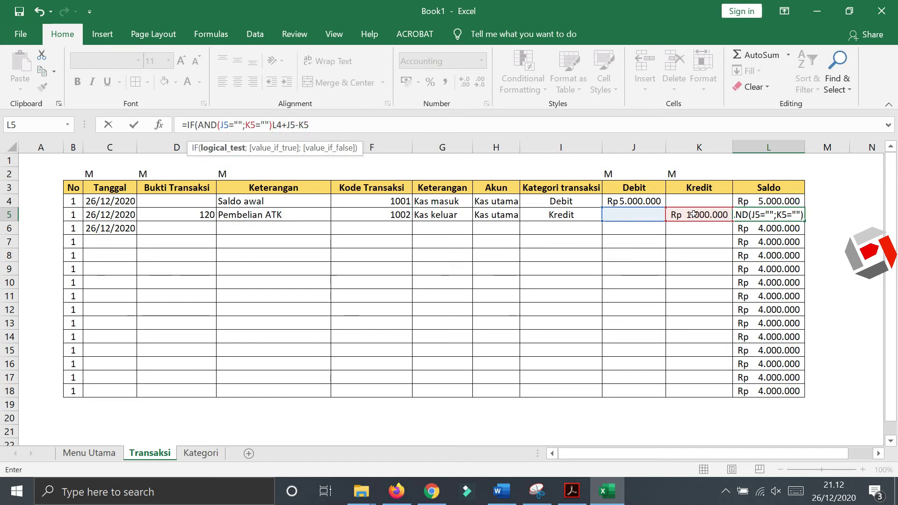
text(;)
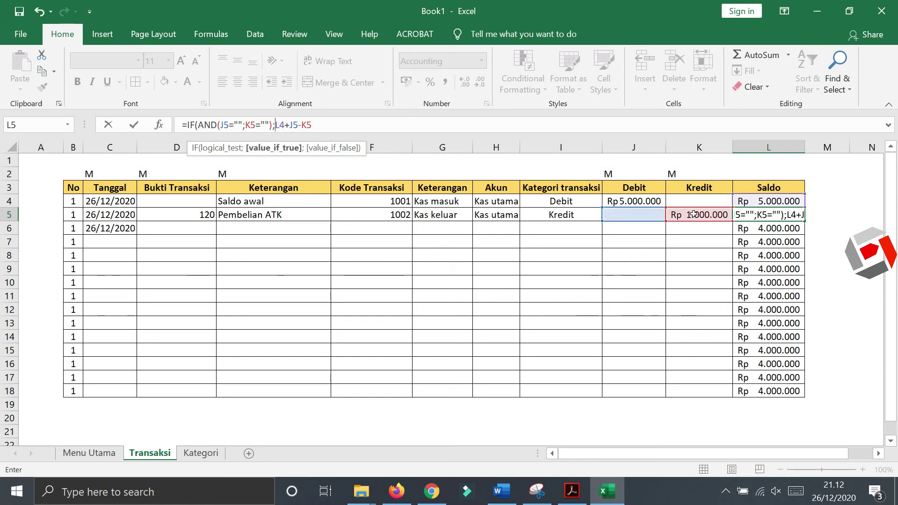
text("")
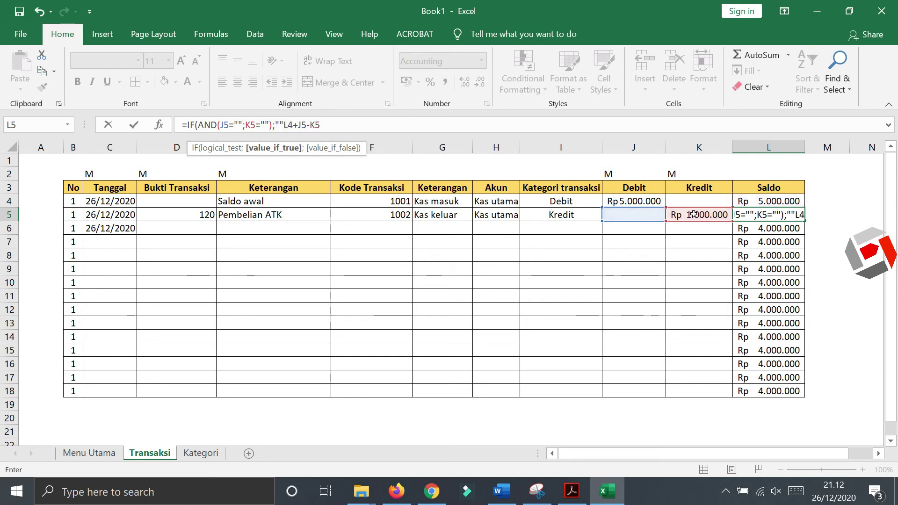
text(;)
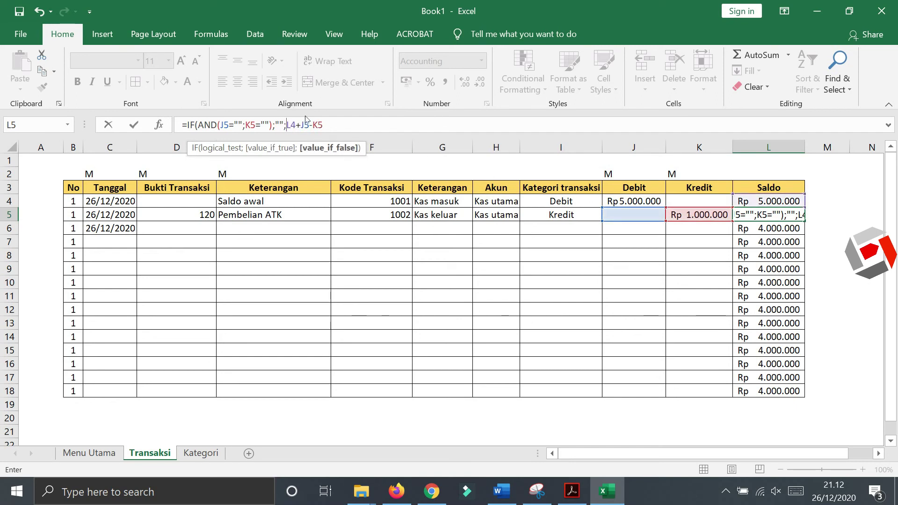
click(332, 126)
text())
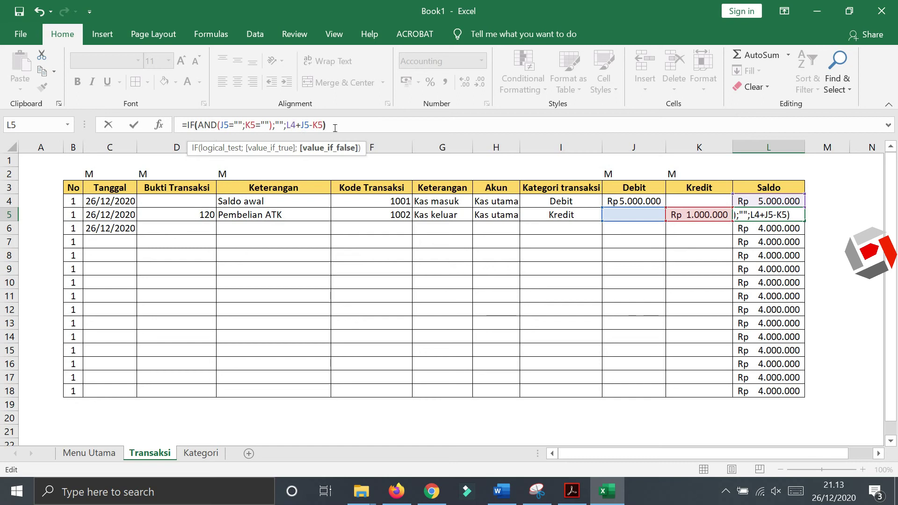
key(Return)
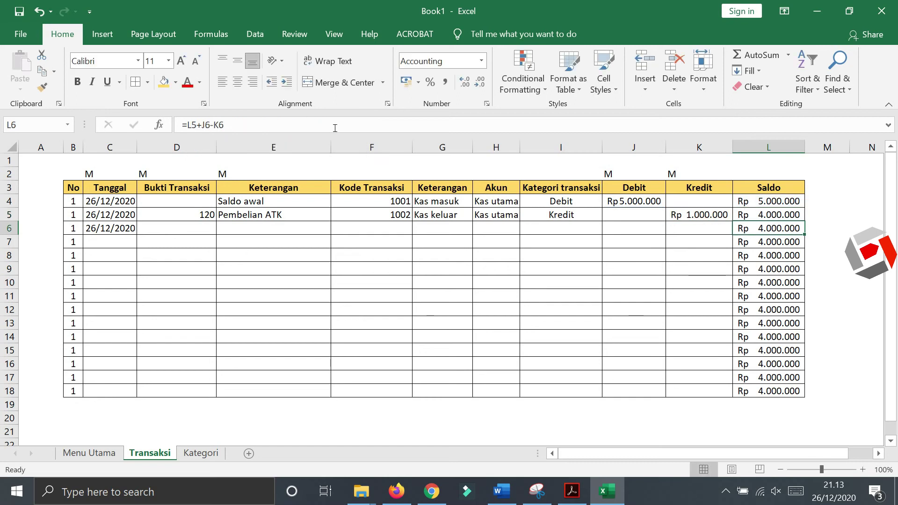
Step: Copy the new L5 formula into L6 and check its empty Debit and Kredit
click(788, 215)
drag(804, 220, 795, 229)
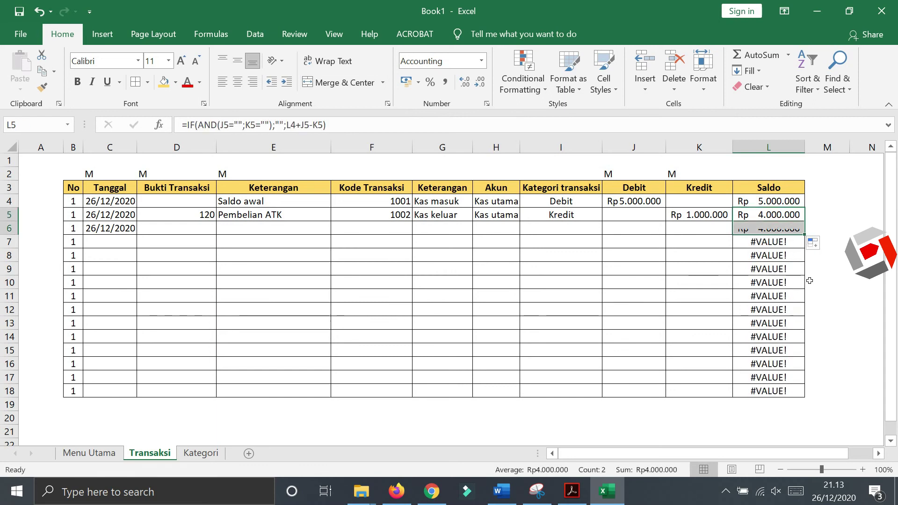
click(827, 296)
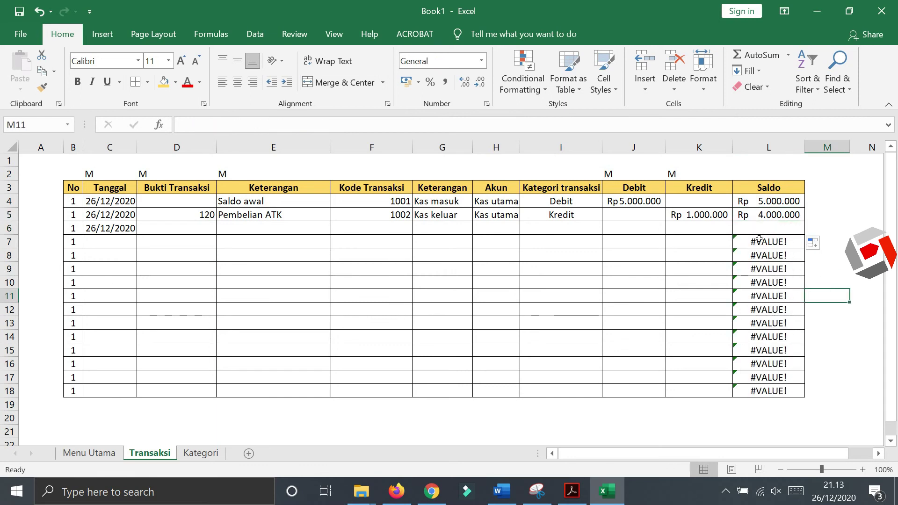
click(643, 232)
click(681, 232)
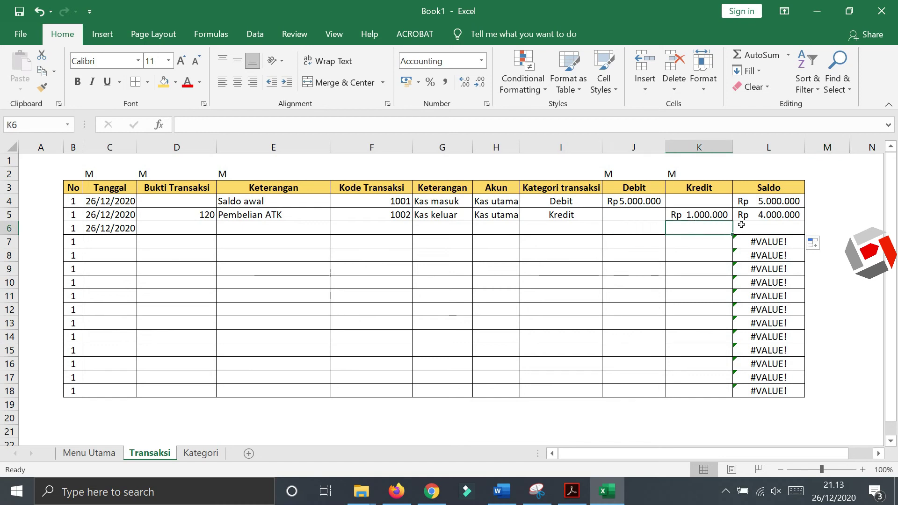
click(785, 229)
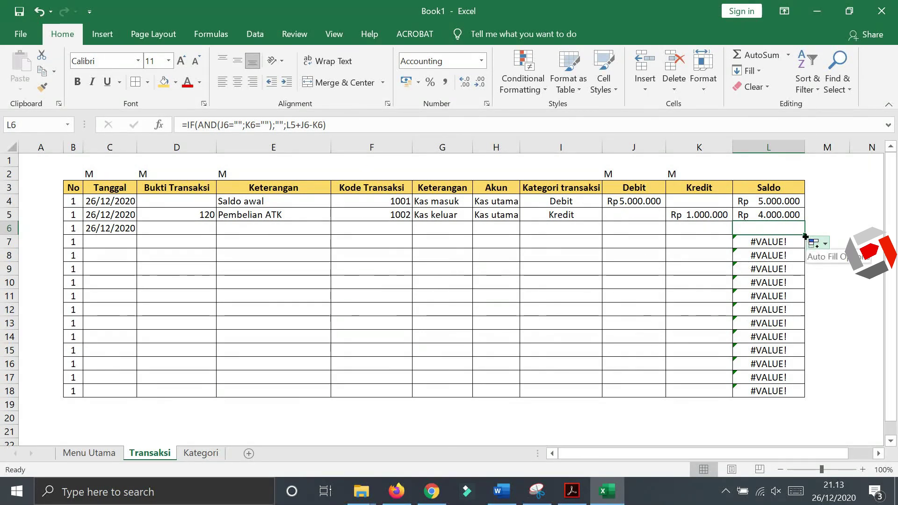
Step: Test the Saldo formula with a Debit of 1 in J6, then clear it
click(706, 231)
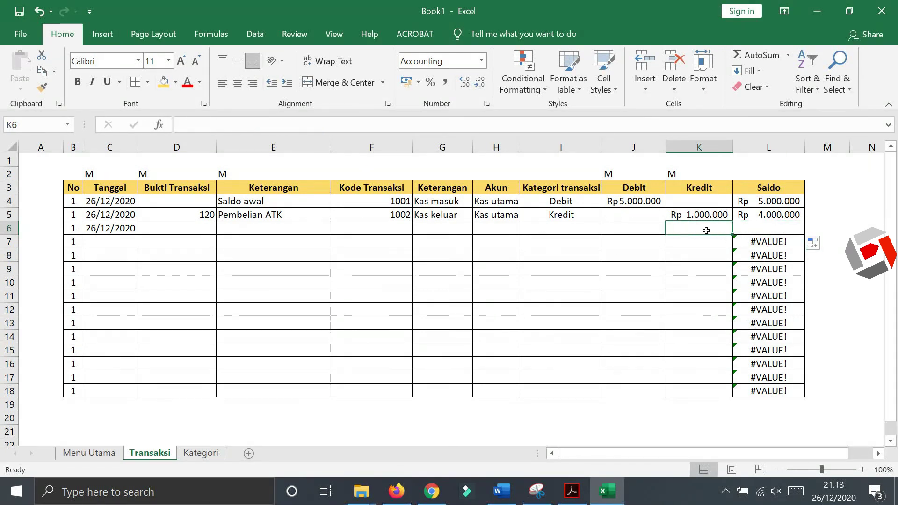
click(653, 230)
text(1)
click(641, 311)
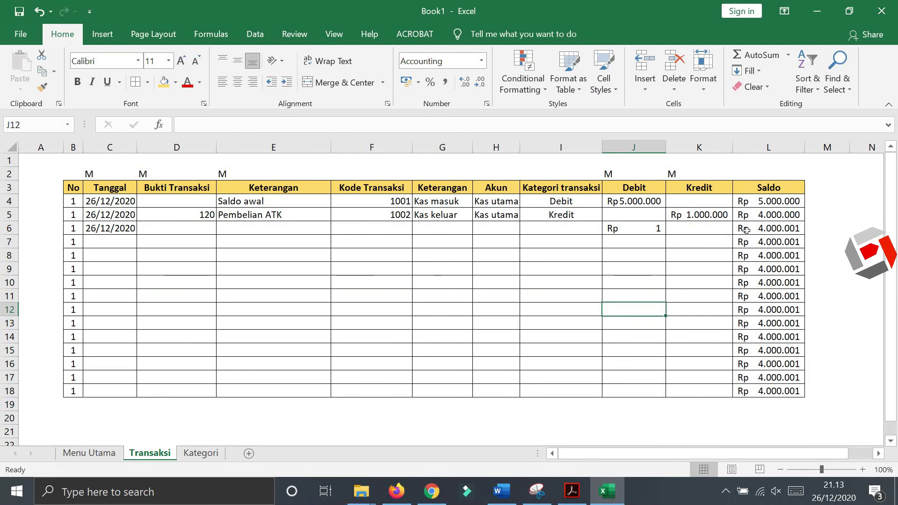
click(625, 228)
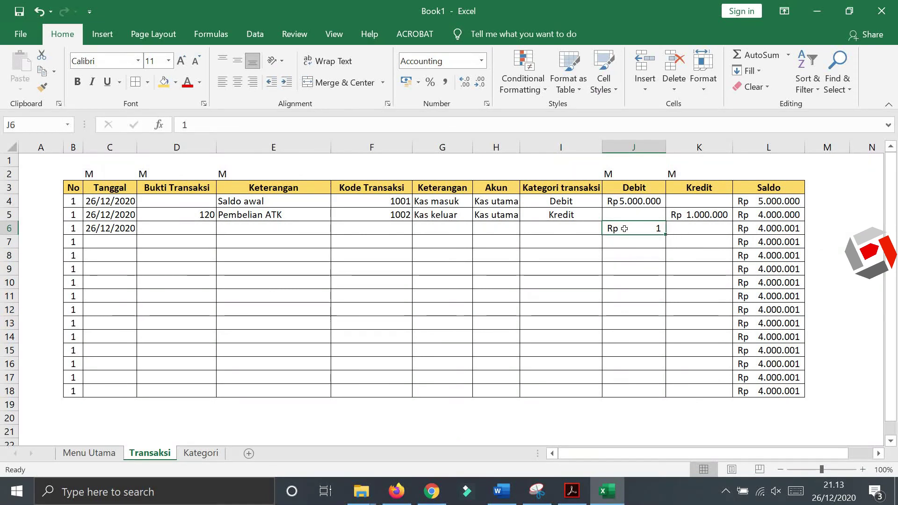
key(Delete)
Step: Fill the L6 Saldo formula down through L18
click(788, 228)
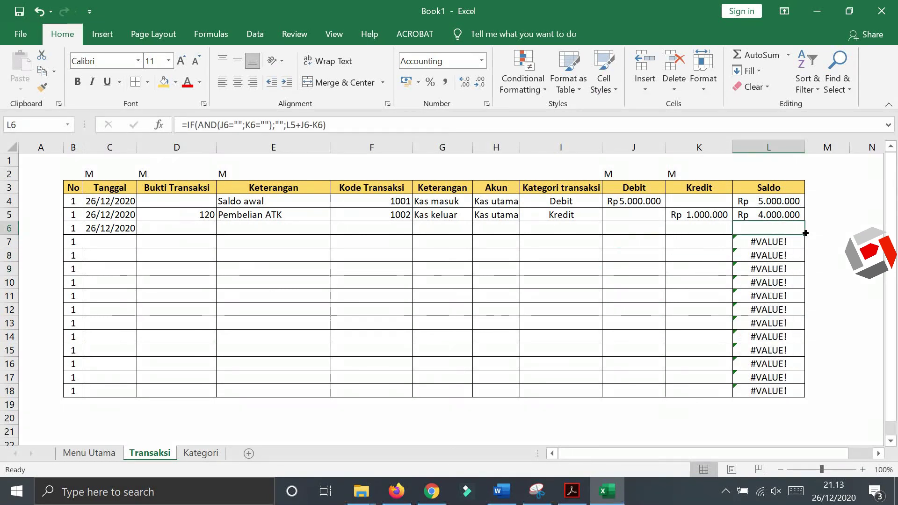
drag(805, 233, 803, 392)
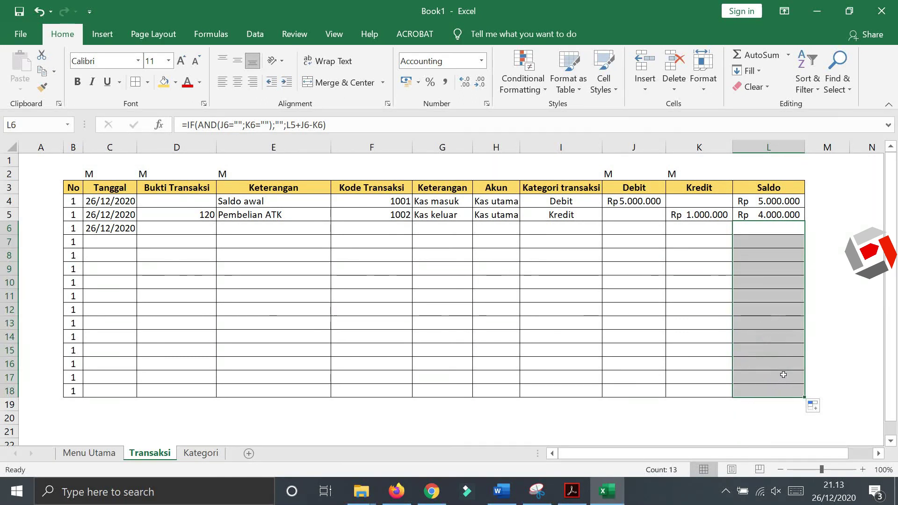
click(827, 339)
click(827, 250)
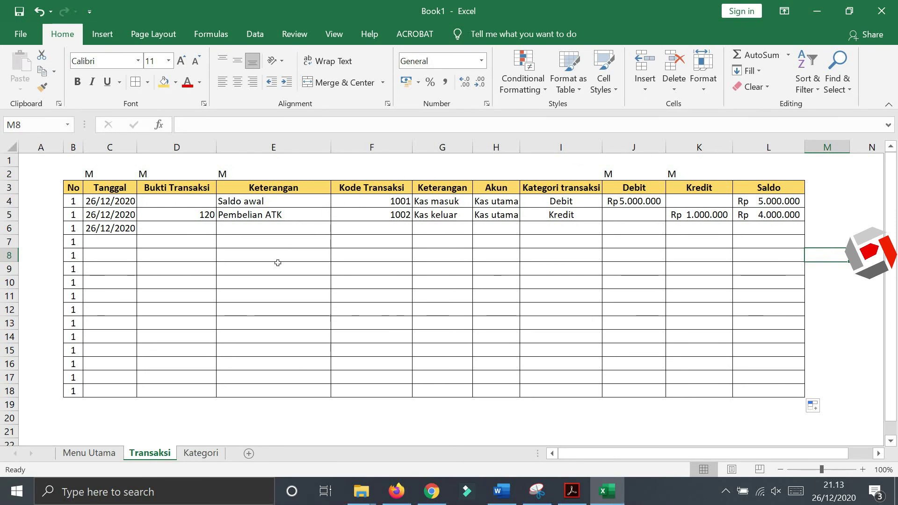
click(284, 230)
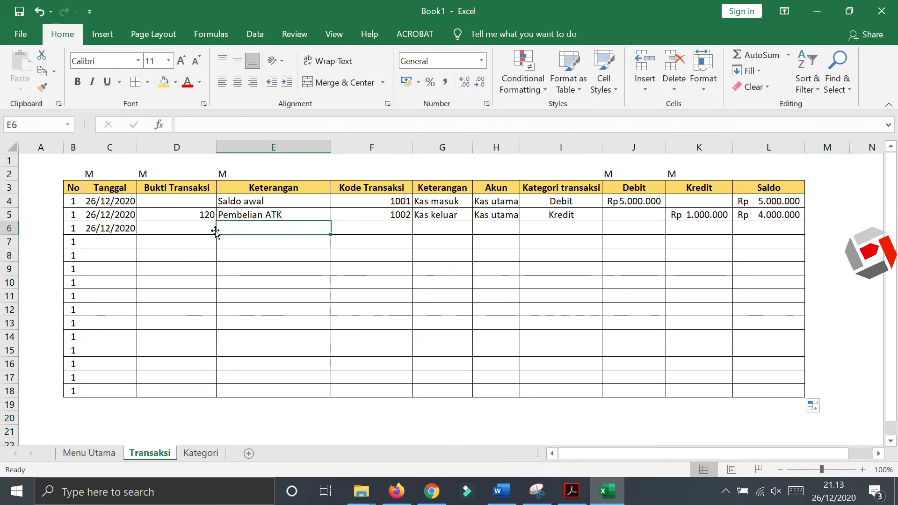
Step: Enter Bukti 234 in D6 and the description Pembelian bahan baku in E6
click(191, 229)
text(234)
key(Return)
click(264, 229)
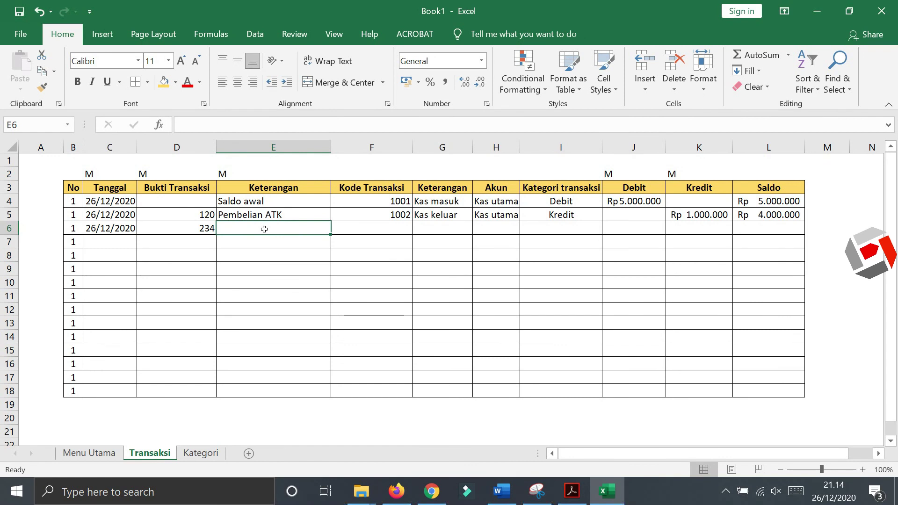
text(Pembelian )
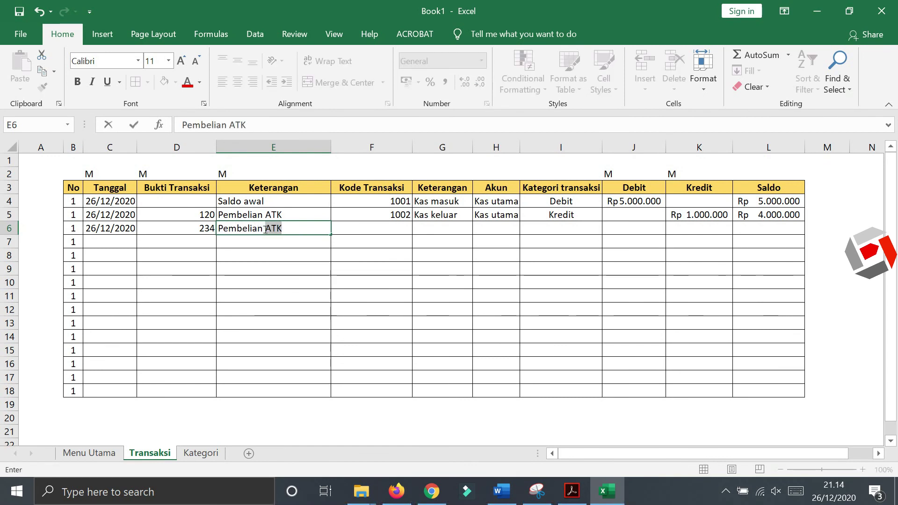
text(bahan baku)
click(309, 269)
Step: Choose code 1006 in F6 and widen column G to fit Bank BCA keluar
click(369, 323)
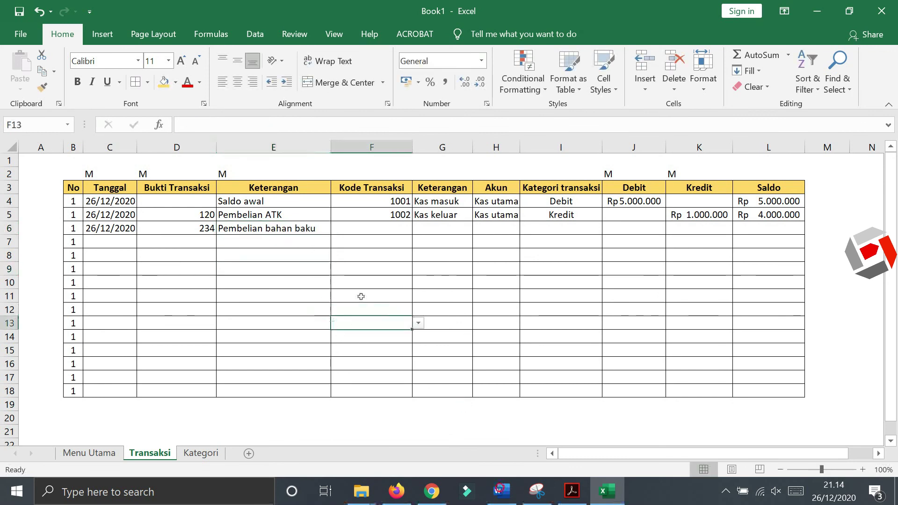
click(398, 228)
click(416, 231)
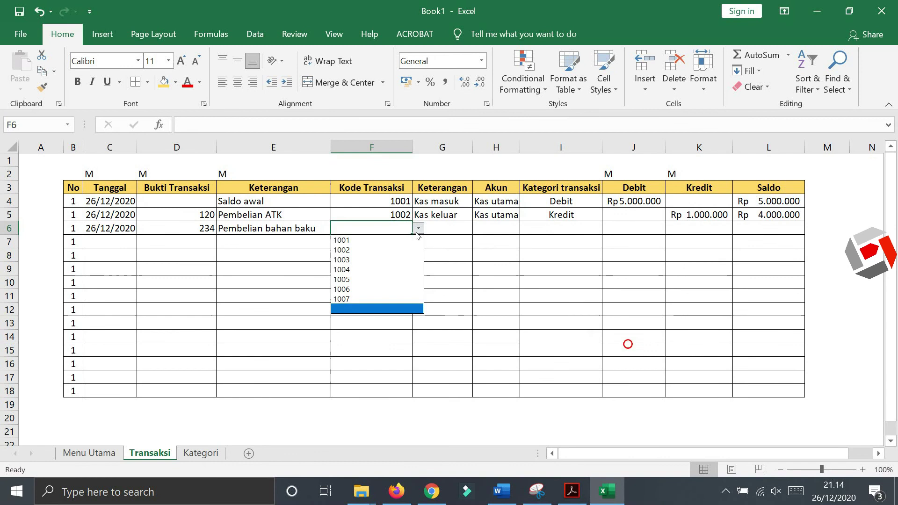
click(391, 285)
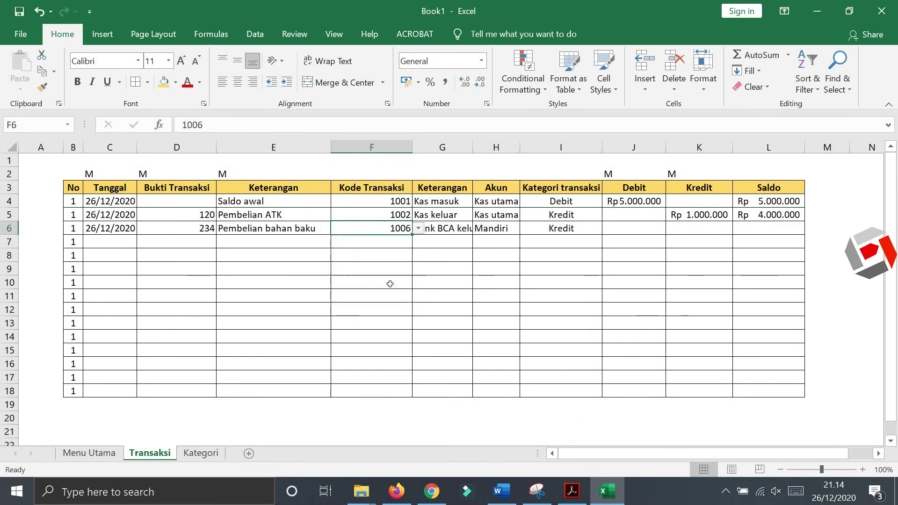
click(400, 273)
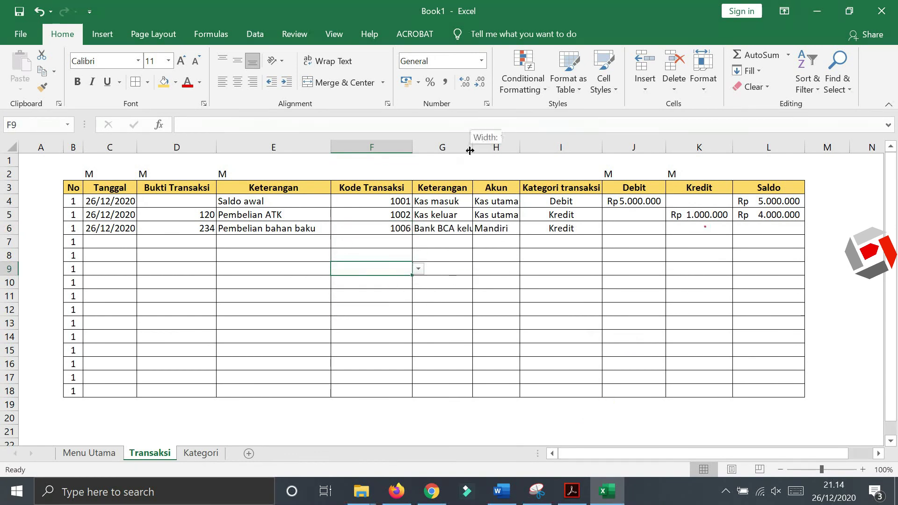
drag(473, 147, 486, 147)
click(510, 296)
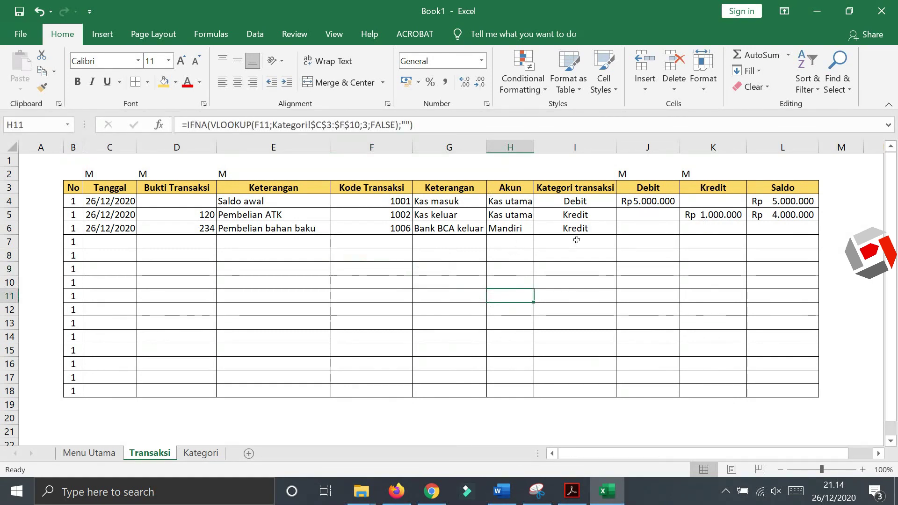
Step: Enter a Kredit of 2.500.000 in K6, correcting the first amount, and check Saldo
click(721, 228)
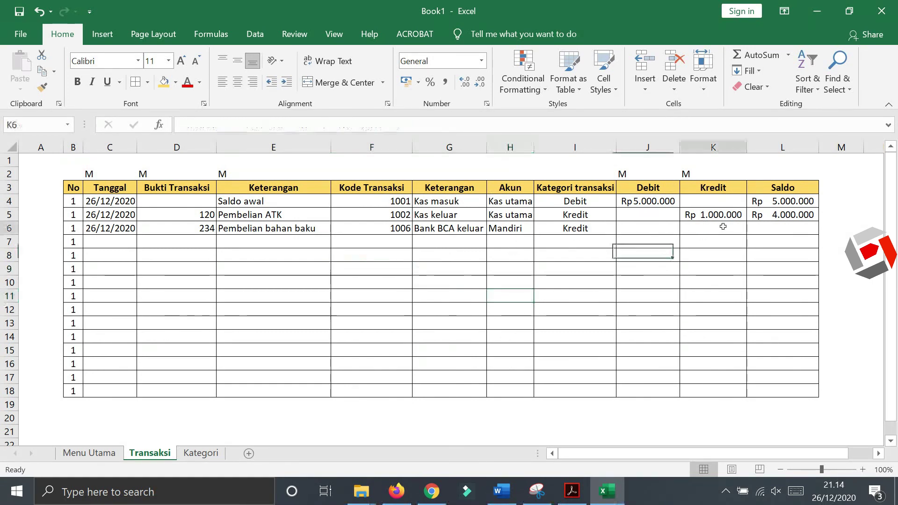
text(2000000)
key(Return)
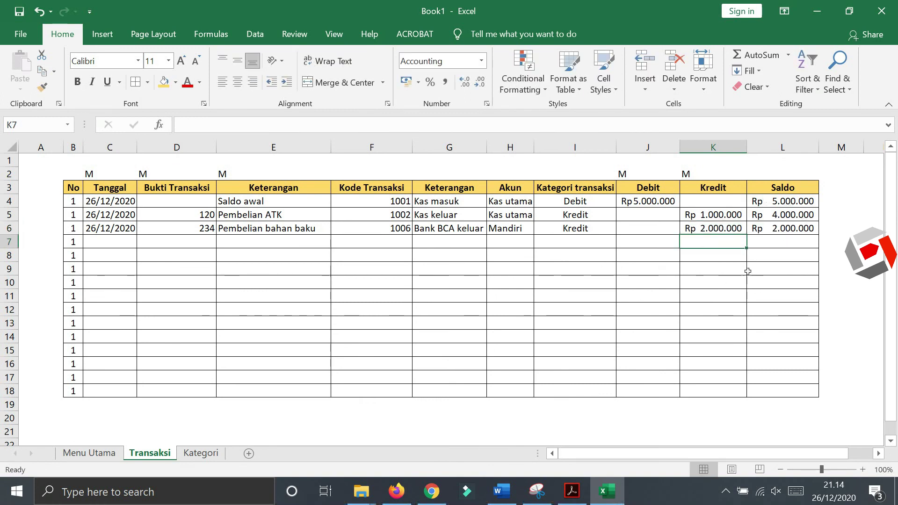
click(712, 228)
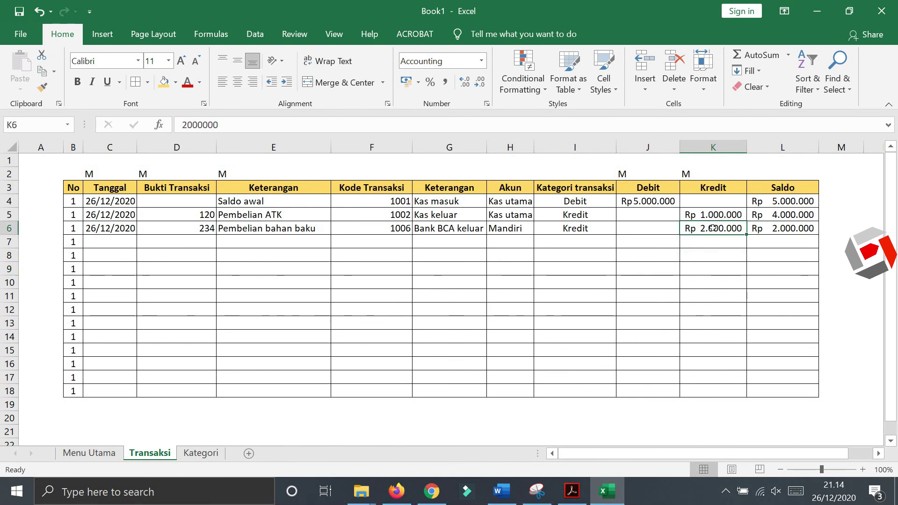
text(2.500.00)
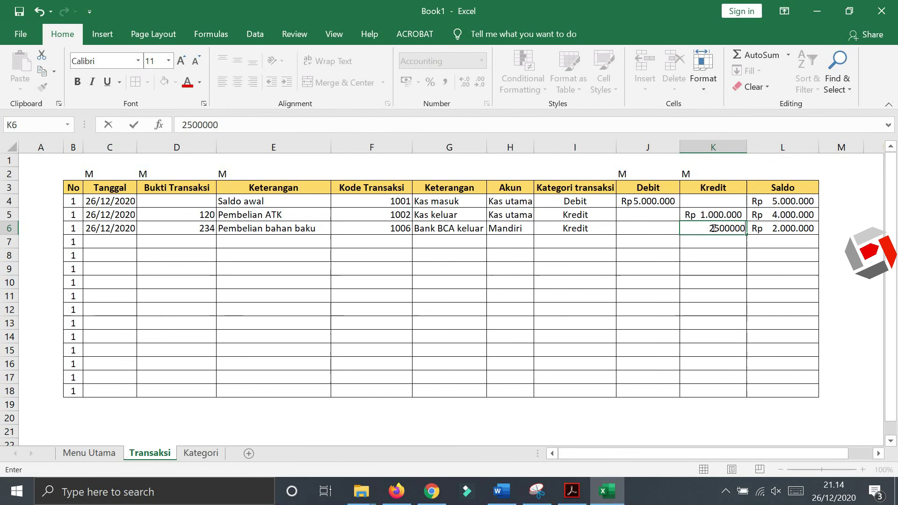
key(Return)
click(781, 282)
click(791, 338)
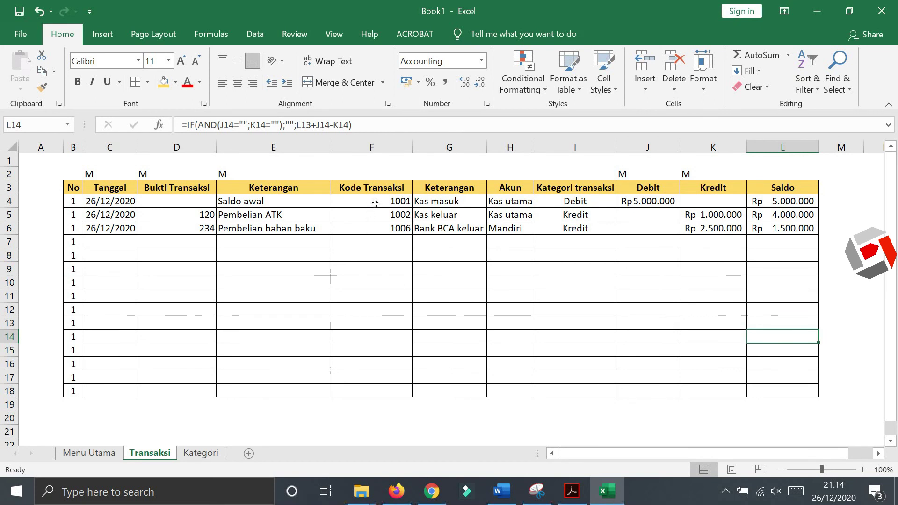
Step: Clear the stray M markers from row 2
mouse_move(381, 201)
mouse_down()
mouse_move(523, 233)
mouse_move(589, 226)
mouse_up()
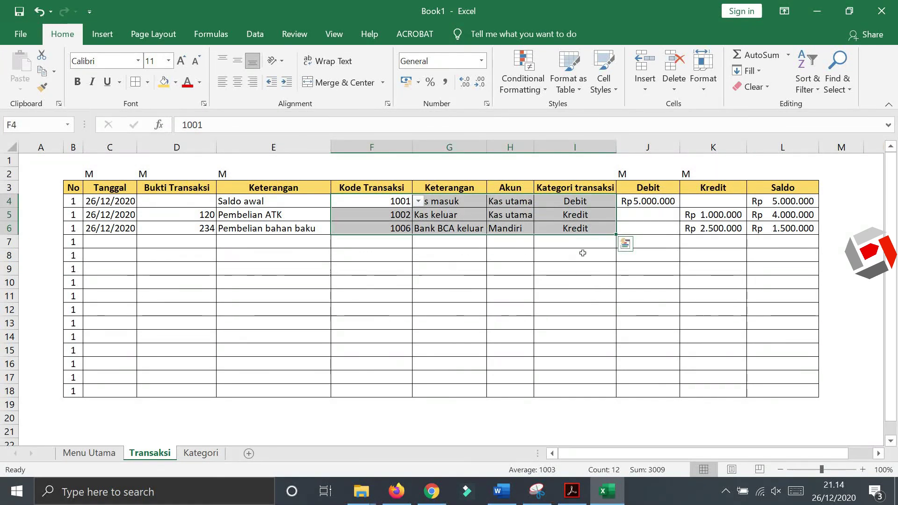
click(528, 298)
drag(783, 187, 800, 382)
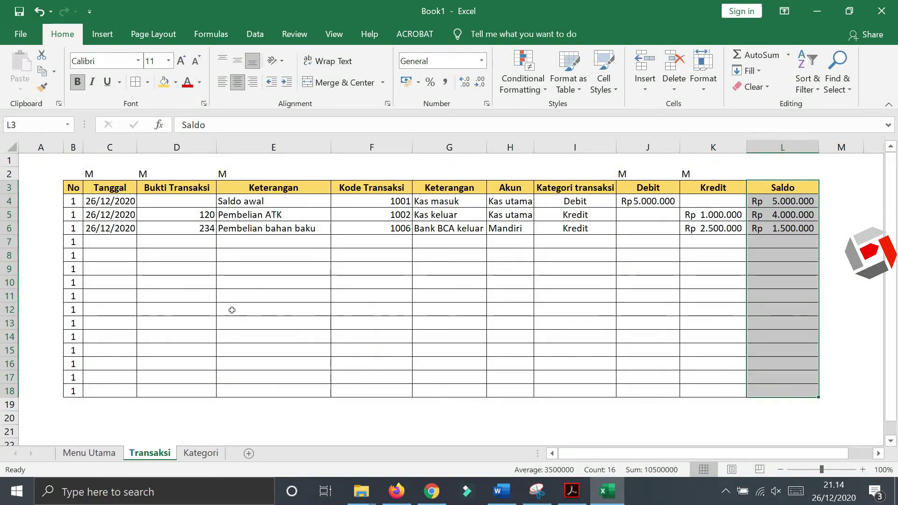
click(254, 308)
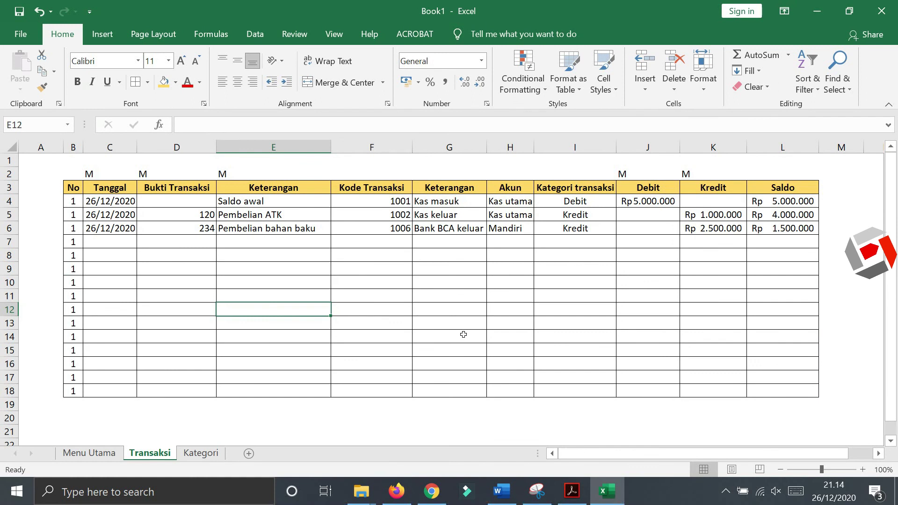
click(9, 174)
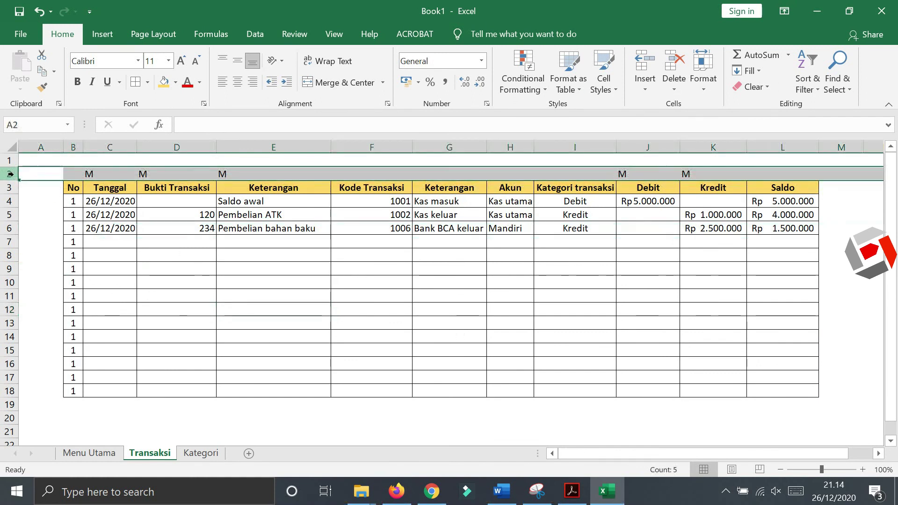
key(Delete)
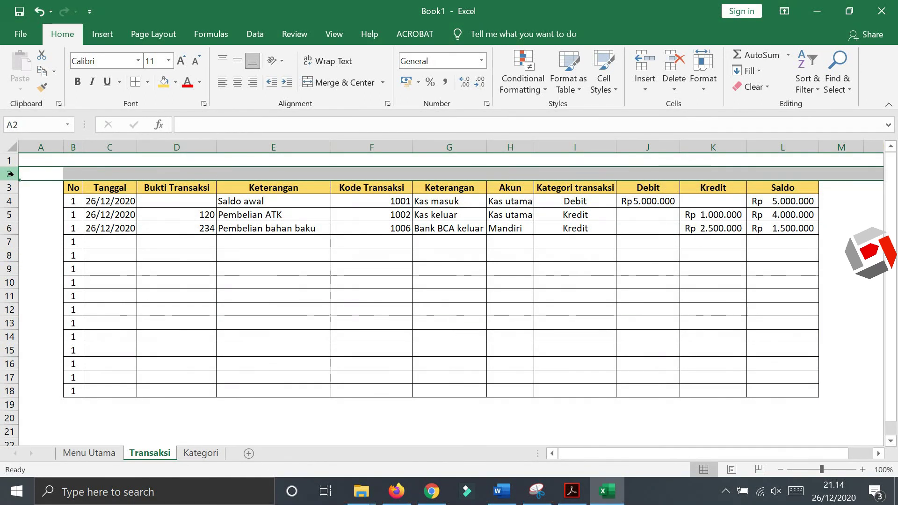
Step: Insert a row and type the title 'Rekap Transaksi Bulanan' in B2:L2 merged and centred
right_click(9, 174)
click(50, 251)
drag(73, 174, 790, 174)
click(344, 82)
text(Rekap Transaksi Bulanan)
click(467, 307)
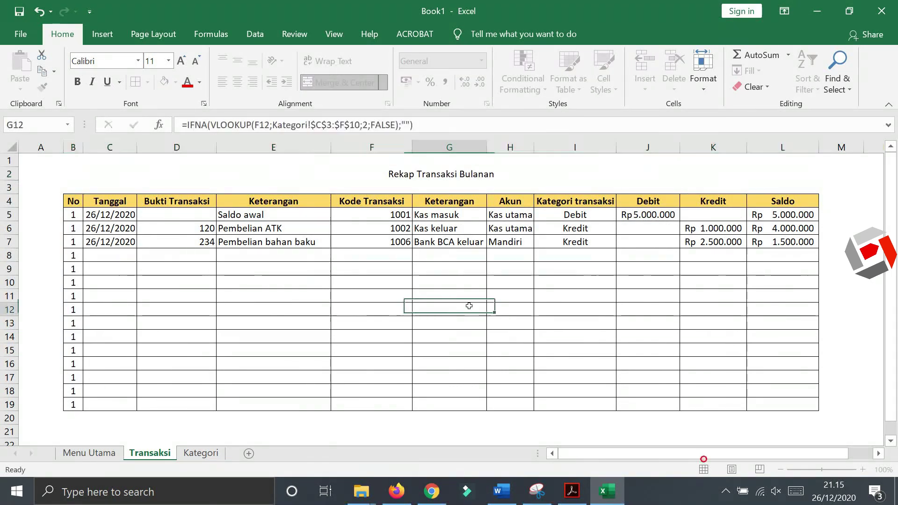
Step: Make the title bold and increase its font size twice
click(447, 178)
click(77, 82)
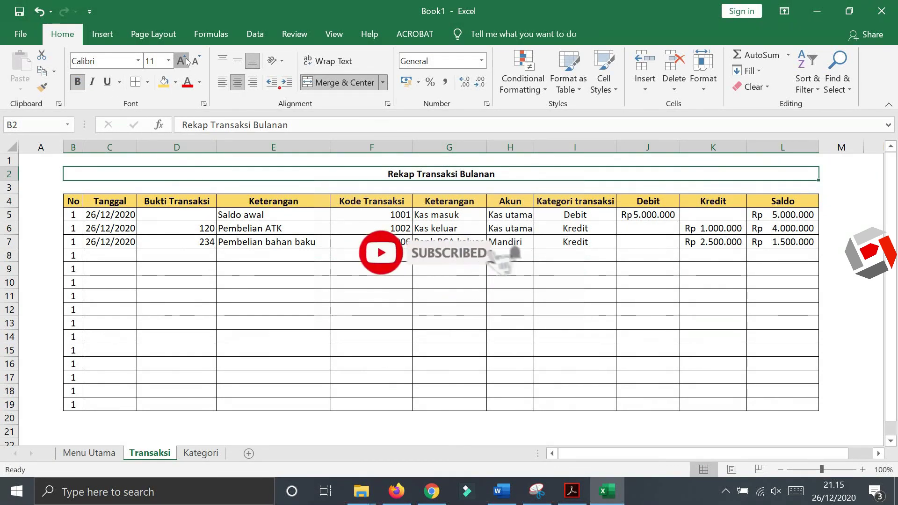
click(182, 61)
click(181, 61)
click(564, 328)
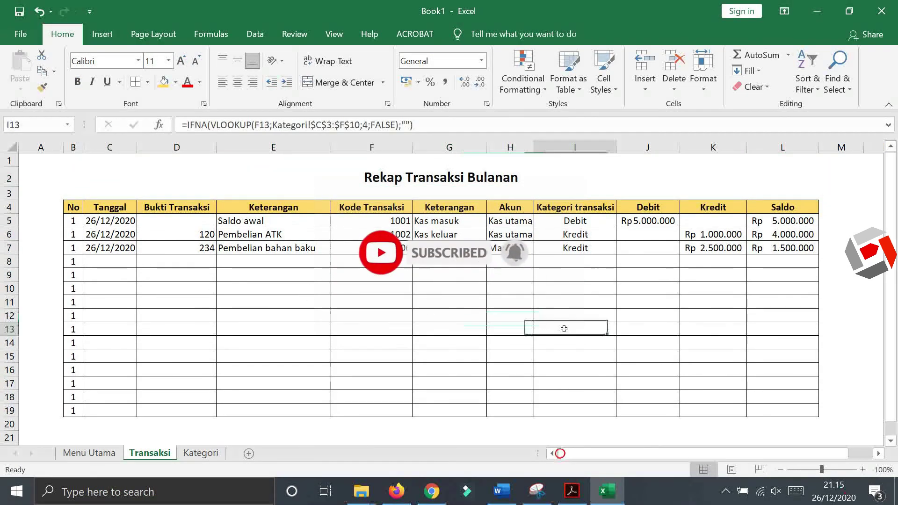
scroll(471, 296, down, 2)
scroll(465, 321, up, 2)
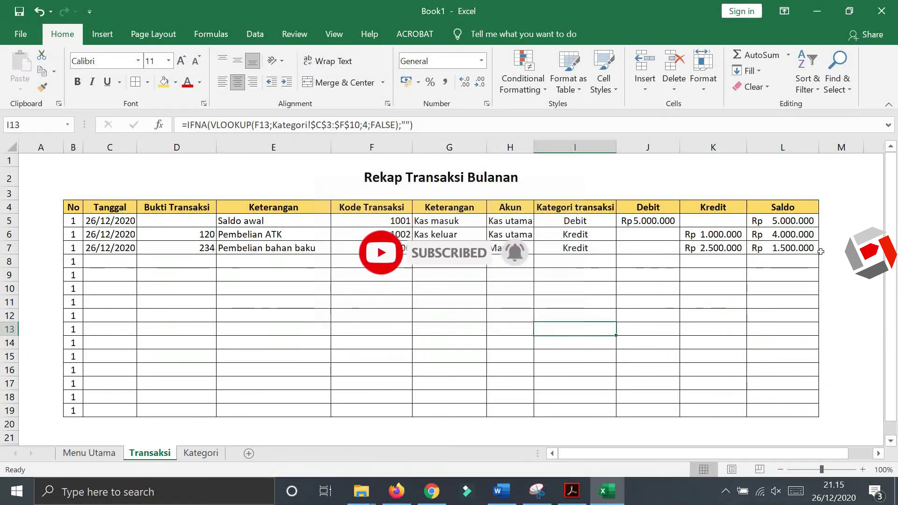
click(474, 357)
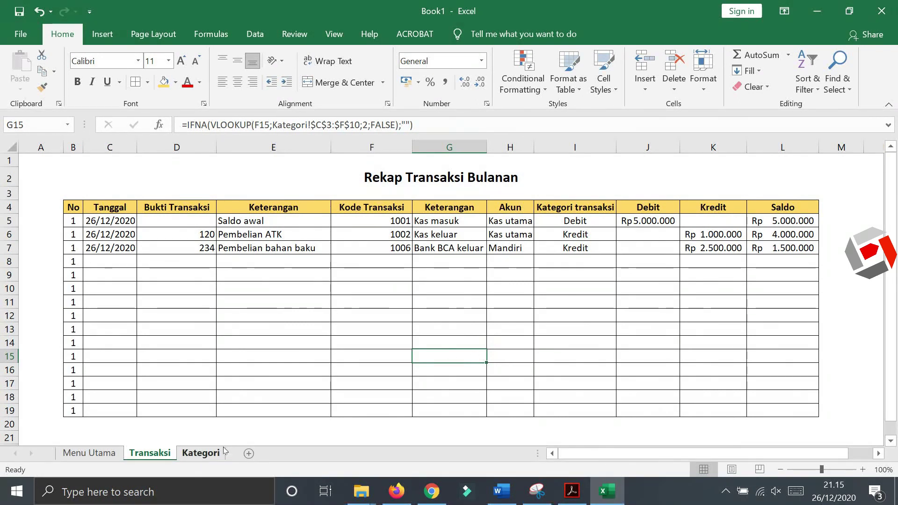
click(89, 452)
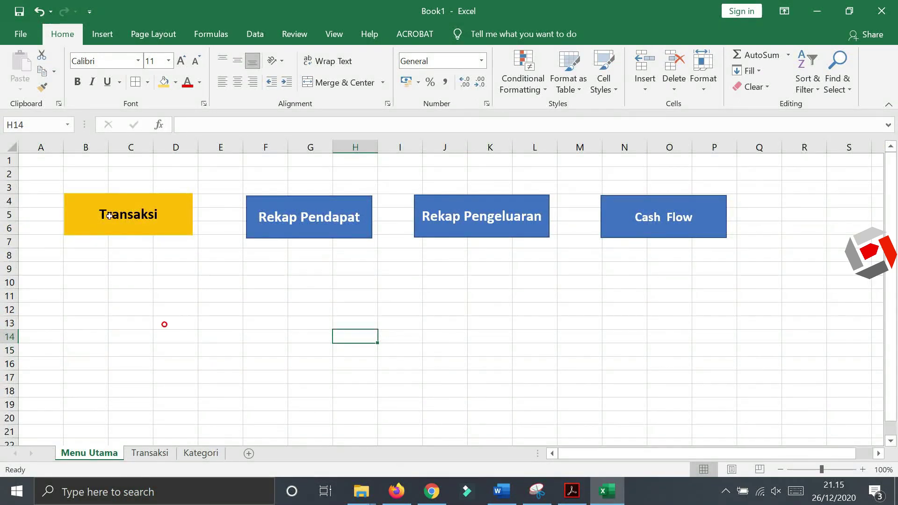
click(109, 215)
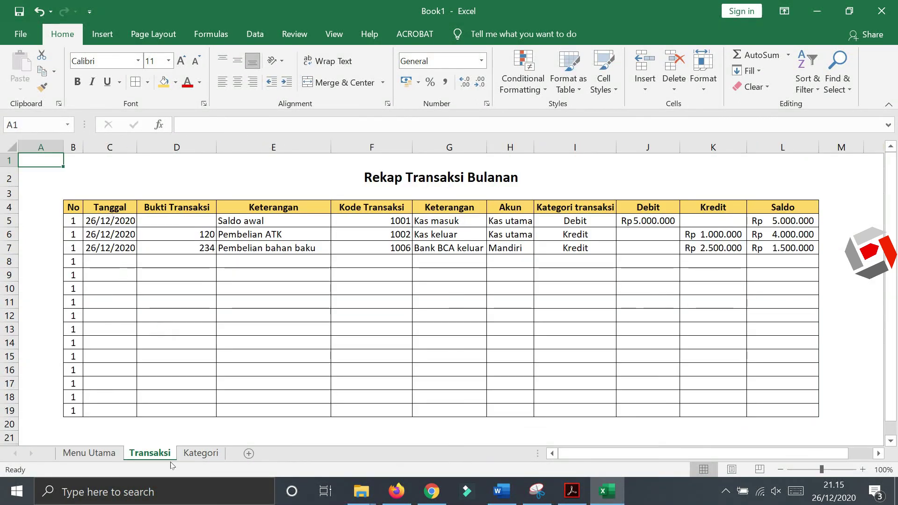
click(337, 277)
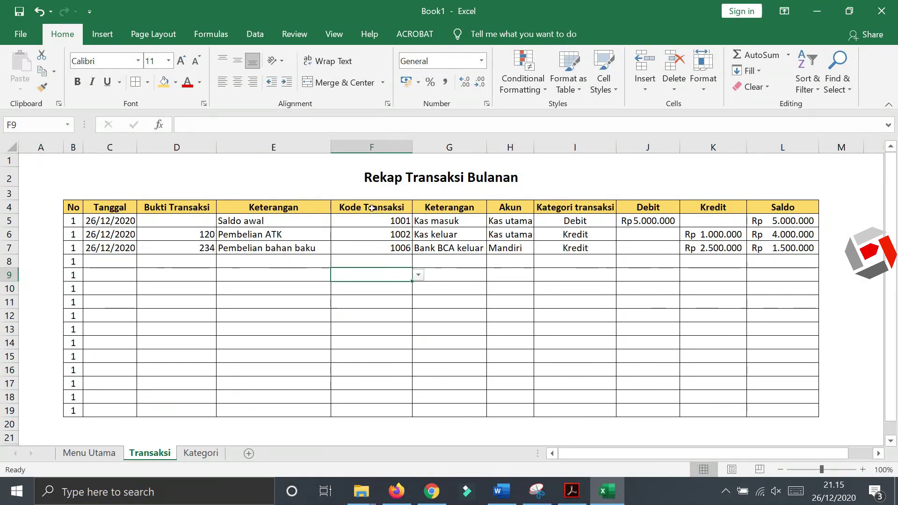
drag(358, 209, 598, 249)
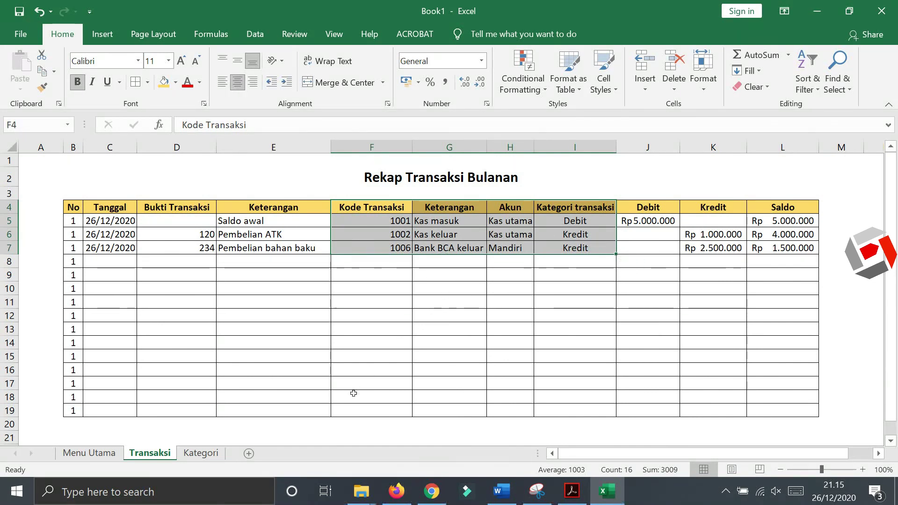
click(200, 453)
click(150, 453)
click(401, 235)
drag(384, 224, 383, 248)
click(418, 221)
key(Down)
key(Down)
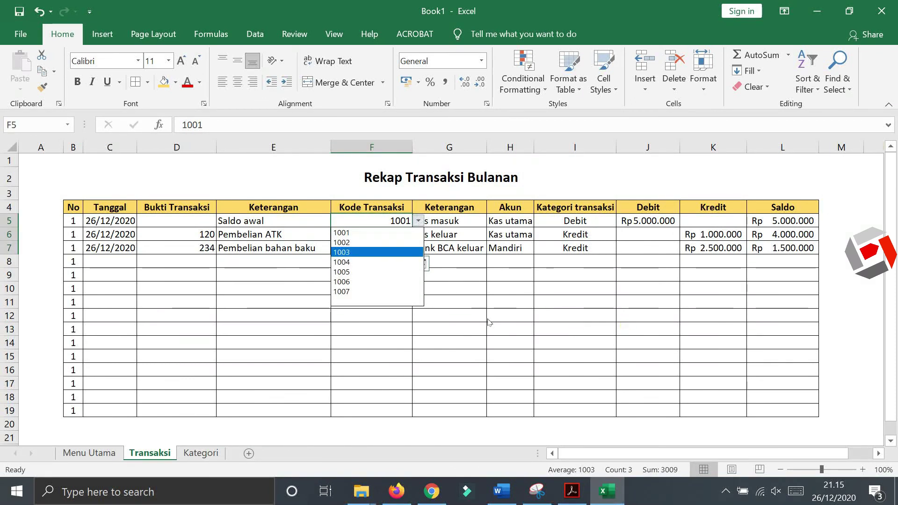
key(Escape)
click(461, 357)
click(587, 316)
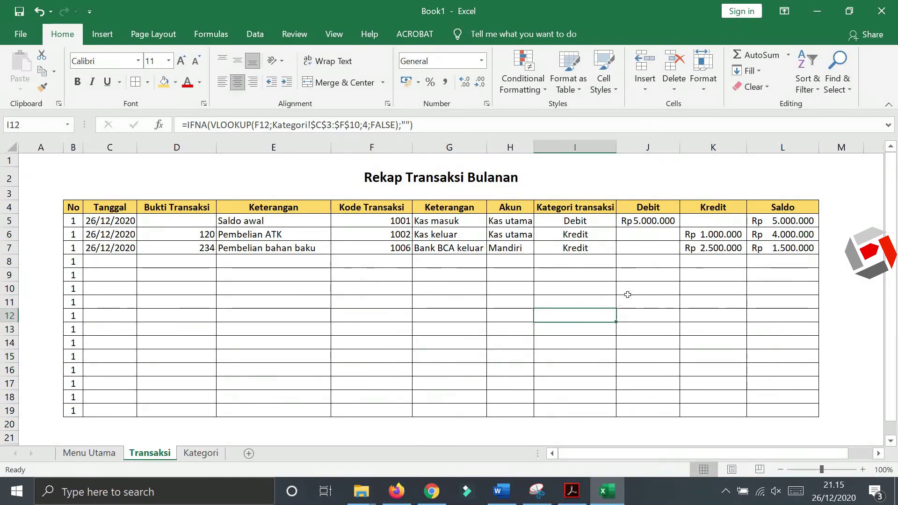
drag(782, 221, 782, 247)
click(765, 300)
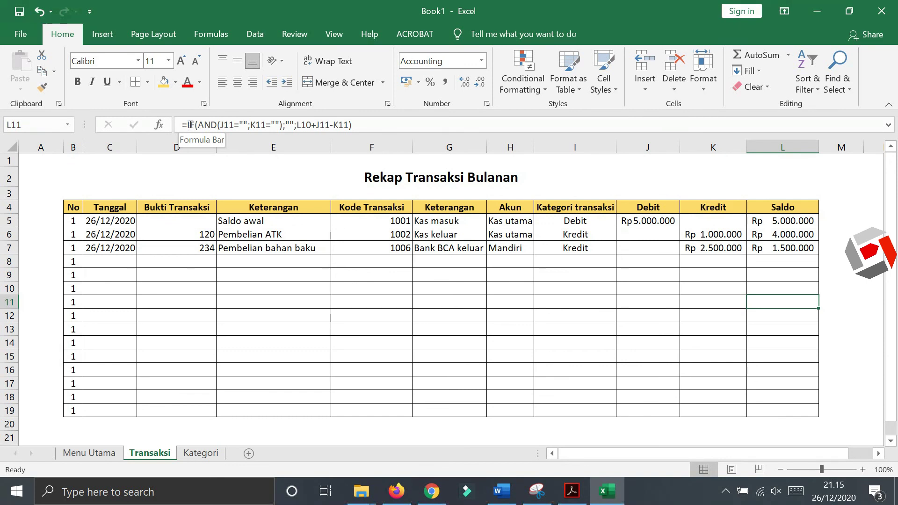
click(682, 343)
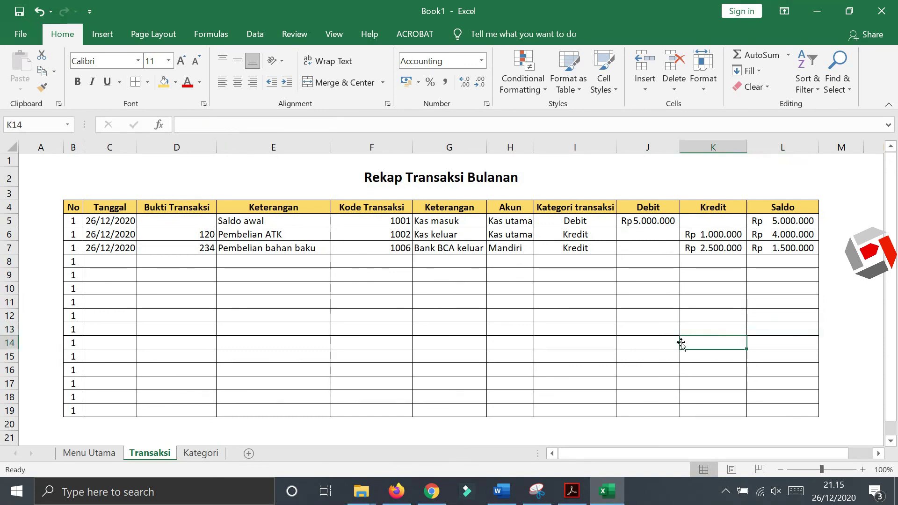